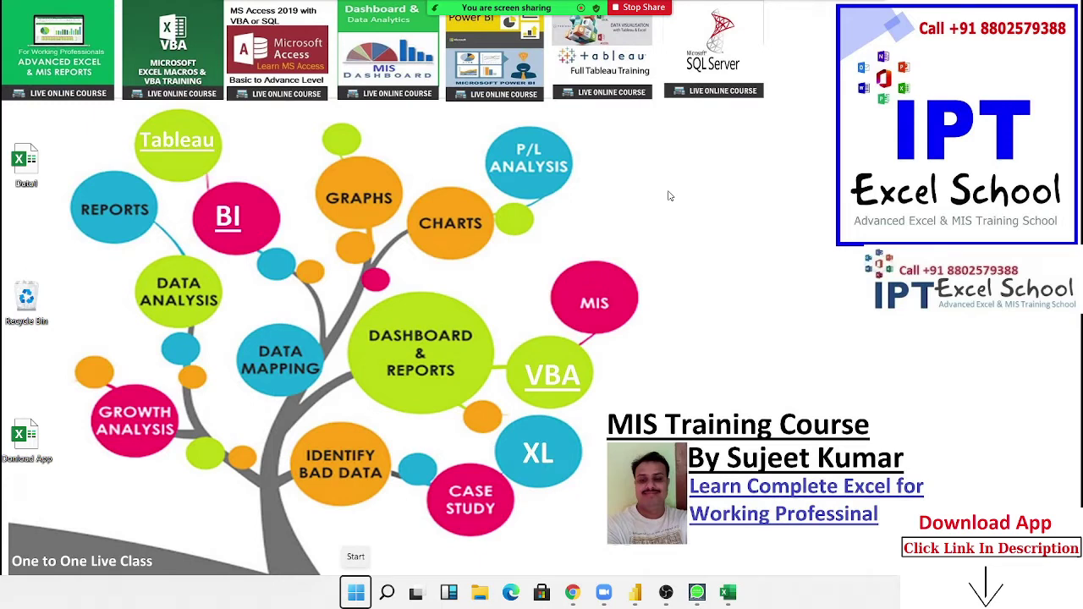
Step: Switch to the Book2 Excel window showing Sheet7's names and monthly figures
key(alt+Tab)
key(alt+Tab)
key(alt+Tab)
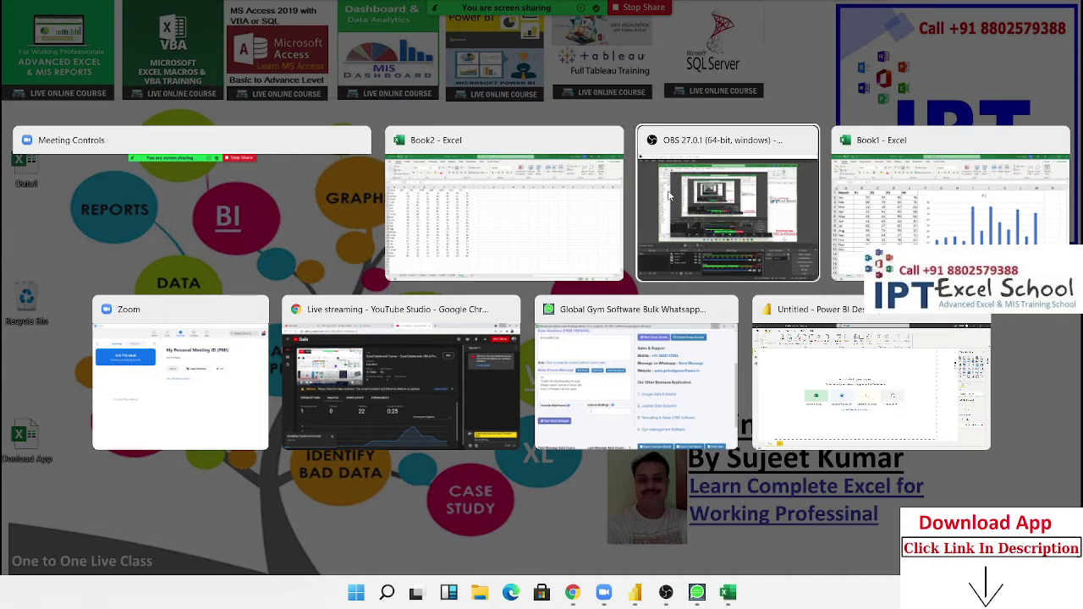
key(alt+shift+Tab)
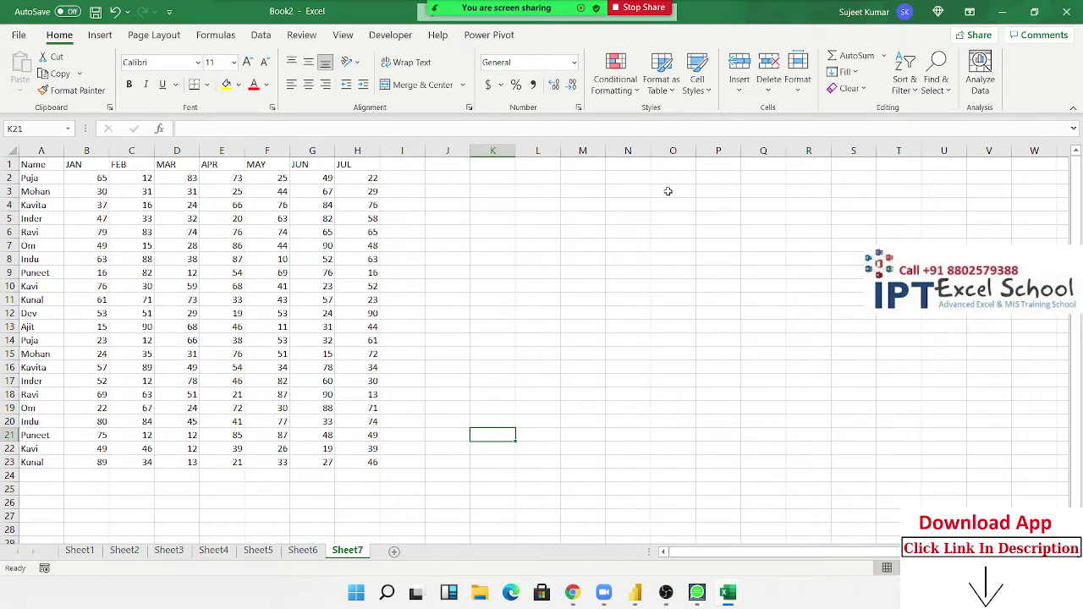
click(303, 550)
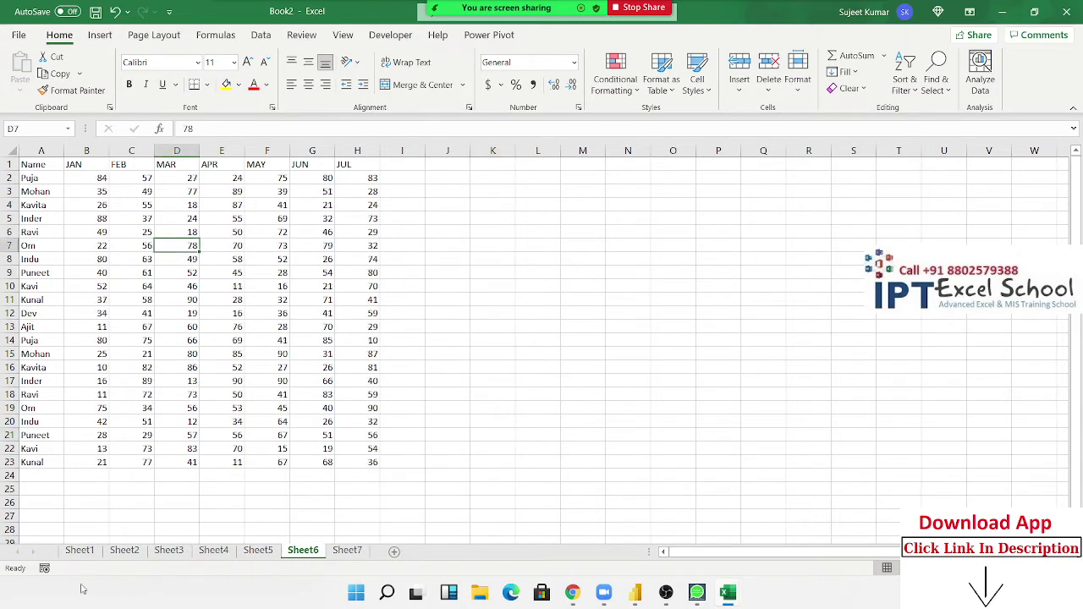
click(79, 557)
click(127, 551)
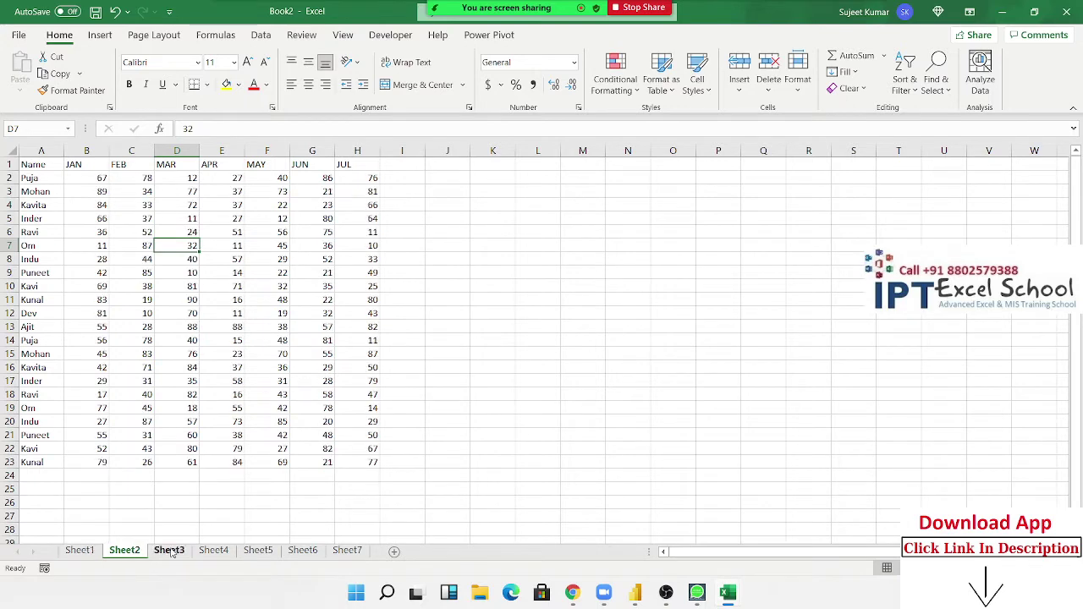
click(170, 551)
click(213, 551)
click(88, 553)
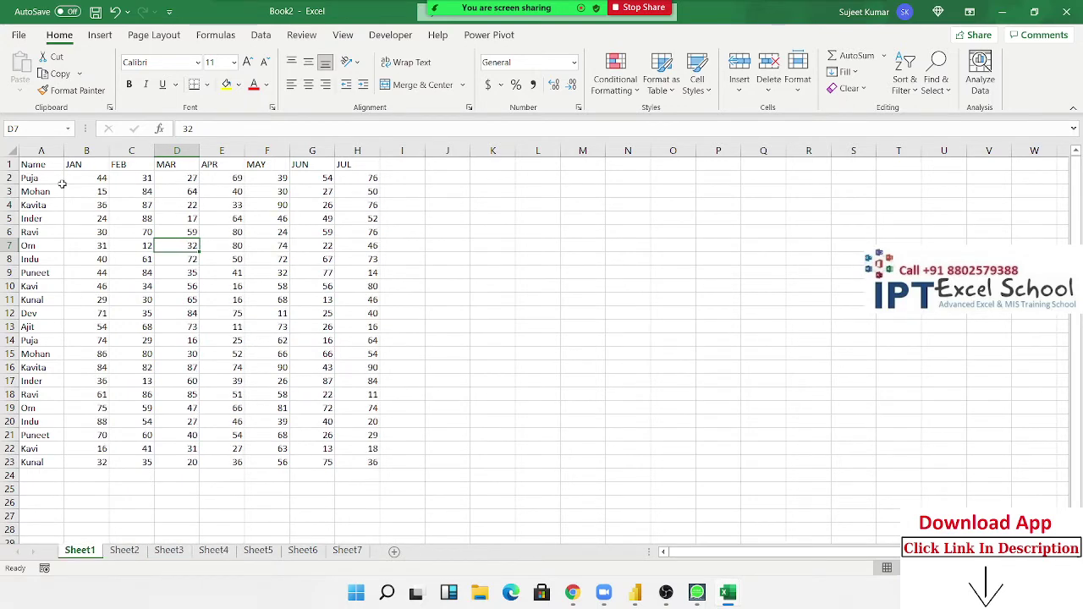
drag(73, 165, 355, 165)
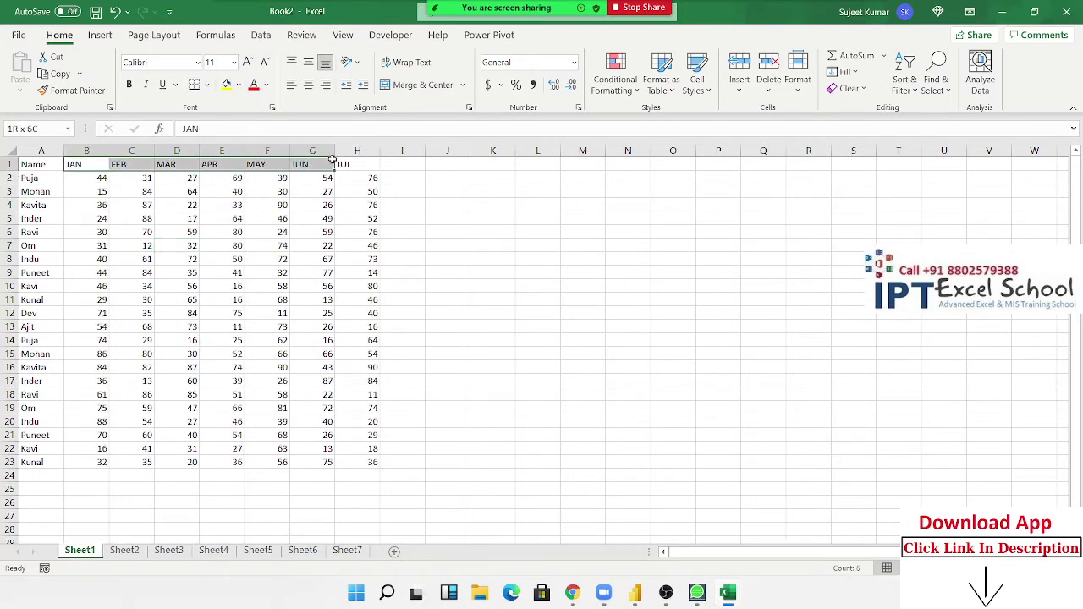
click(131, 516)
click(124, 551)
click(169, 551)
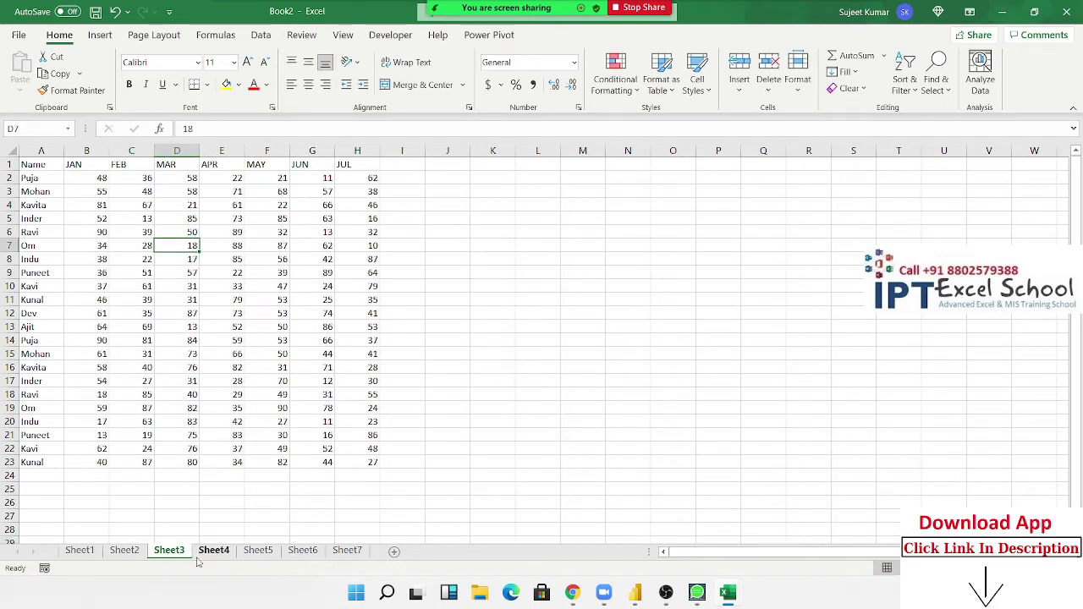
click(213, 551)
click(258, 551)
click(301, 550)
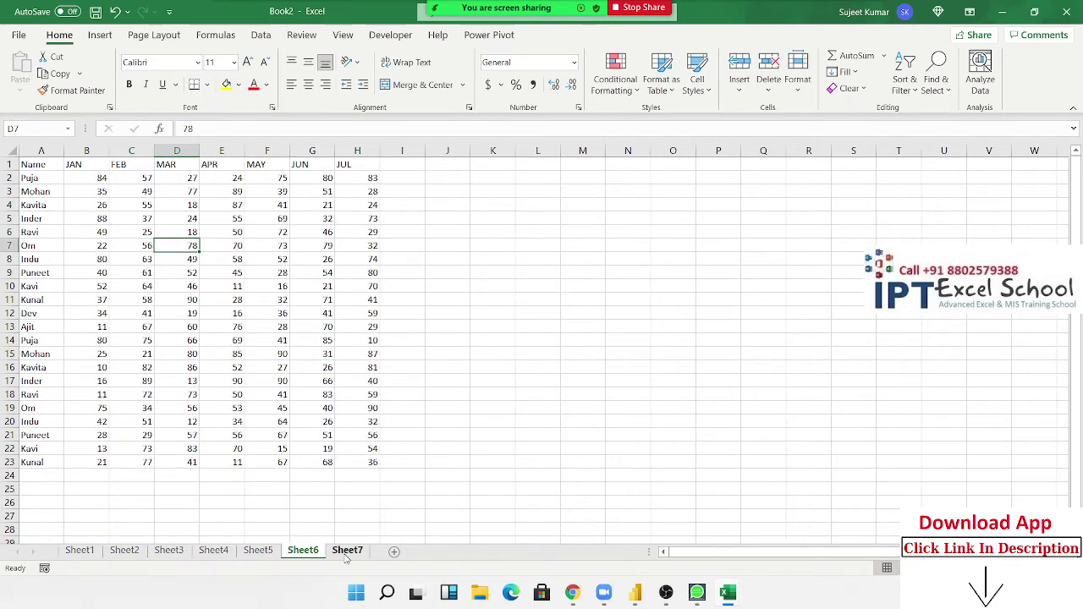
click(347, 551)
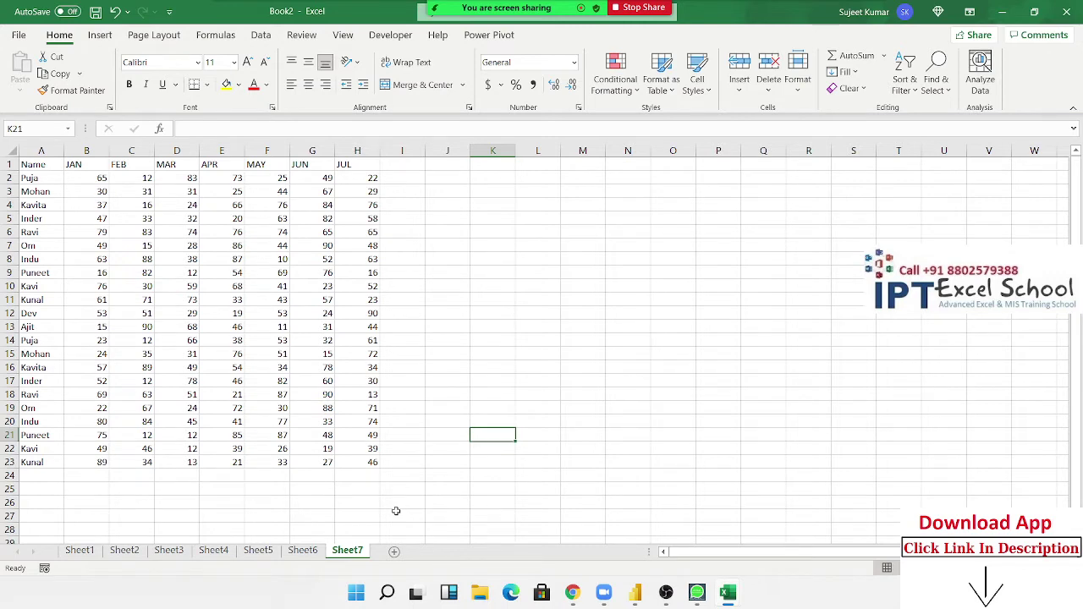
Step: Save the workbook as DataC in the local Documents folder and add a blank Sheet8
key(ctrl+s)
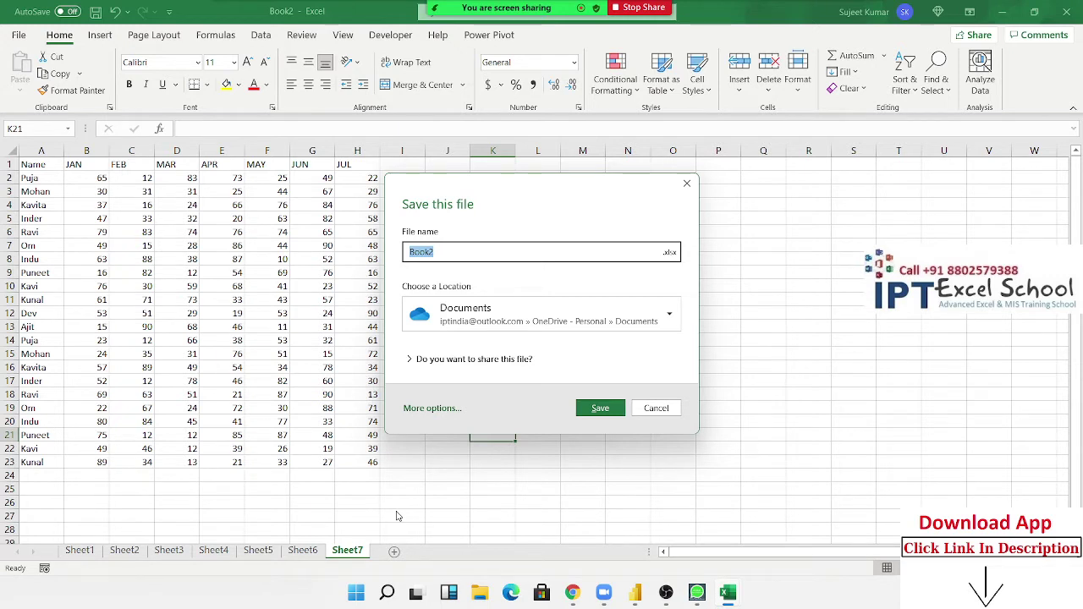
text(Da)
text(taC)
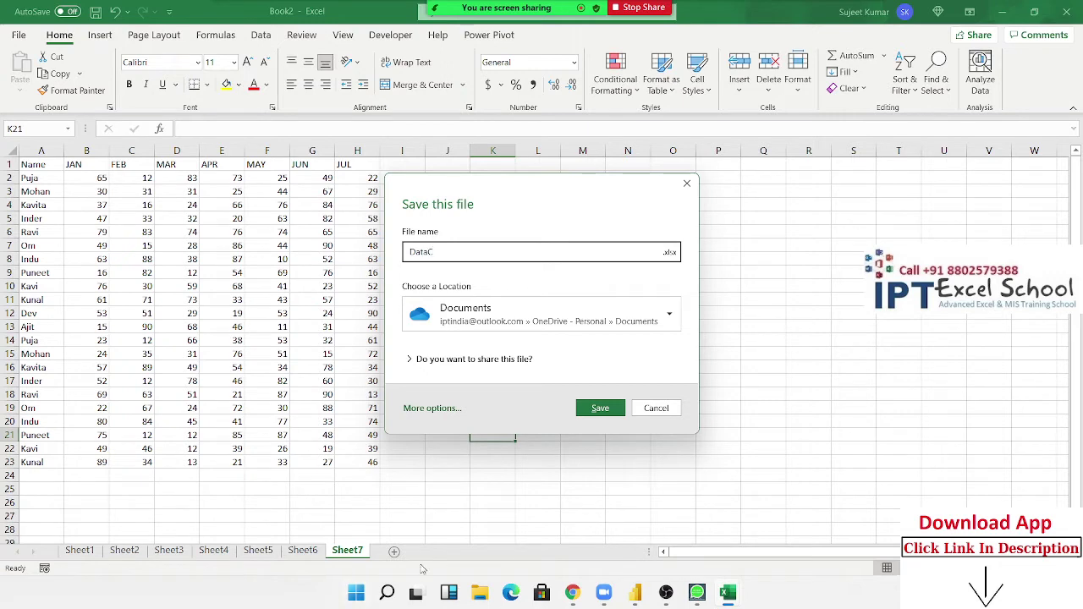
click(454, 325)
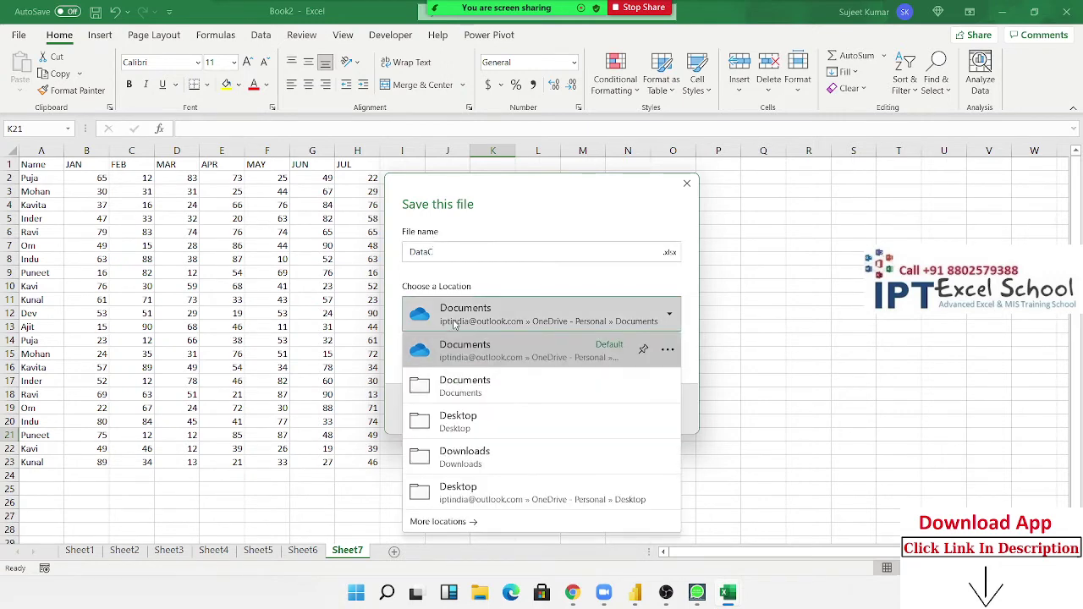
click(432, 396)
click(601, 409)
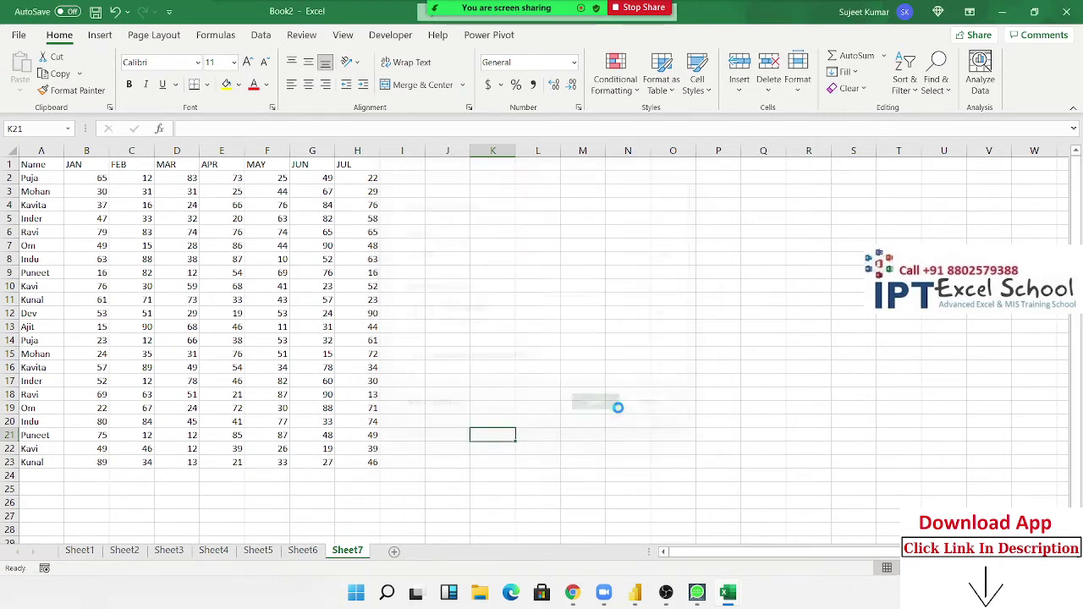
click(394, 551)
key(ctrl+Page_Up)
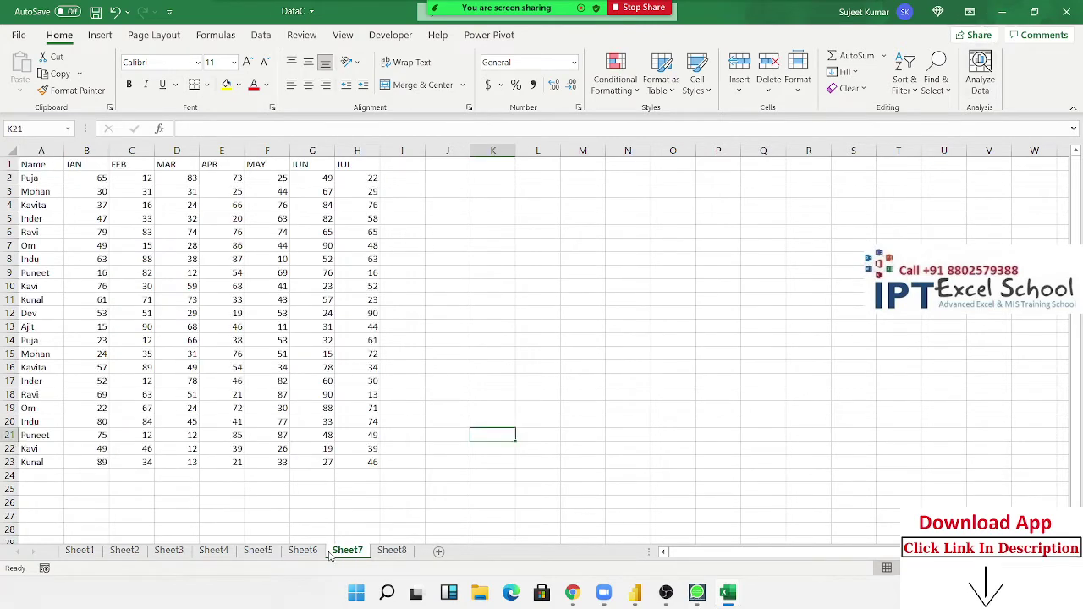
Step: On blank Sheet8, start a Get Data import From File > From Workbook
click(403, 550)
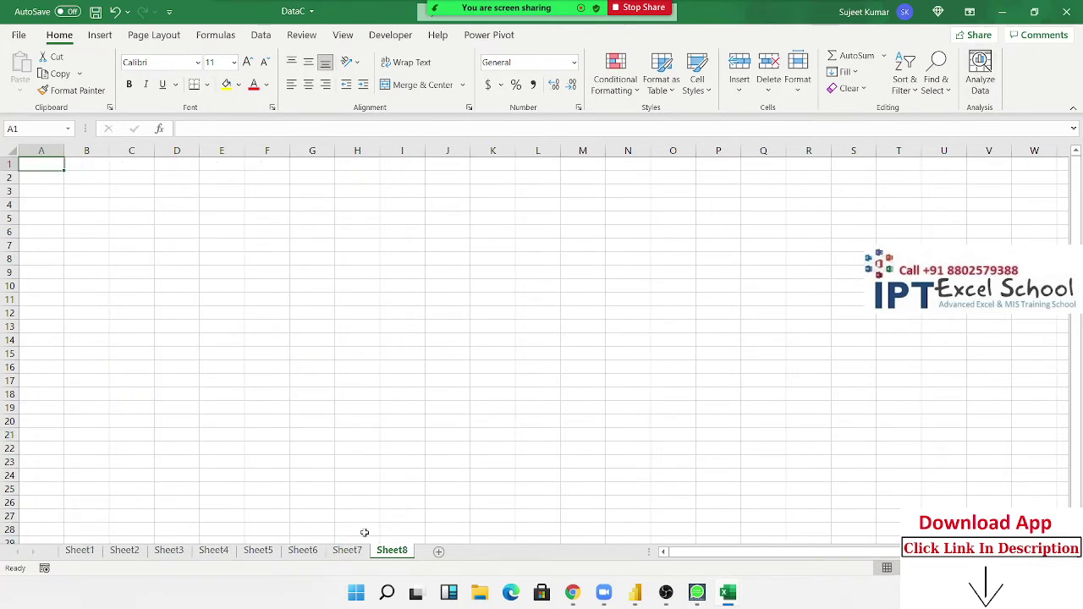
click(271, 39)
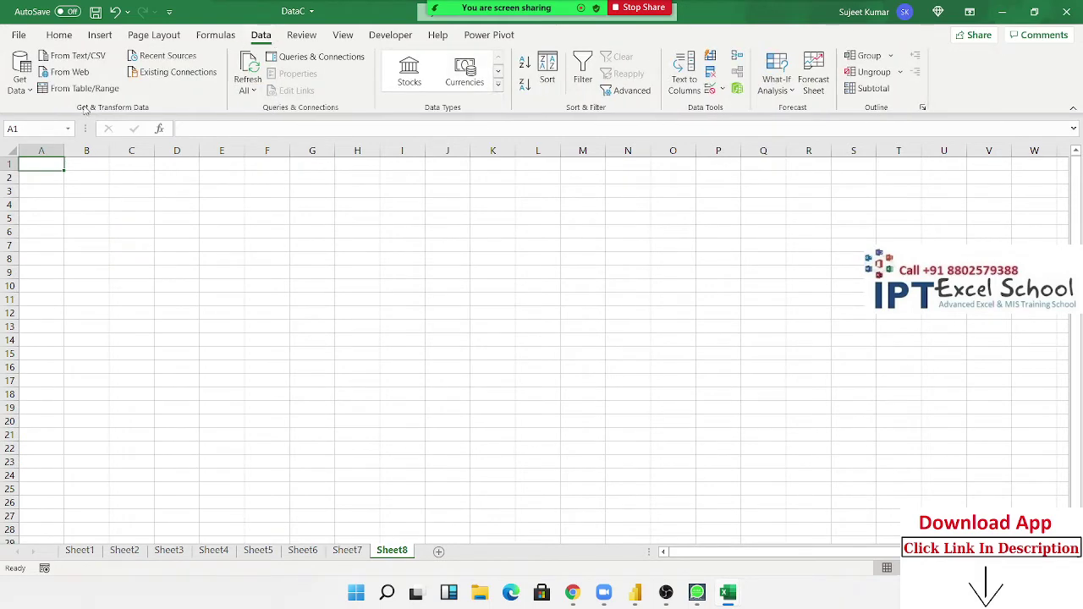
click(20, 81)
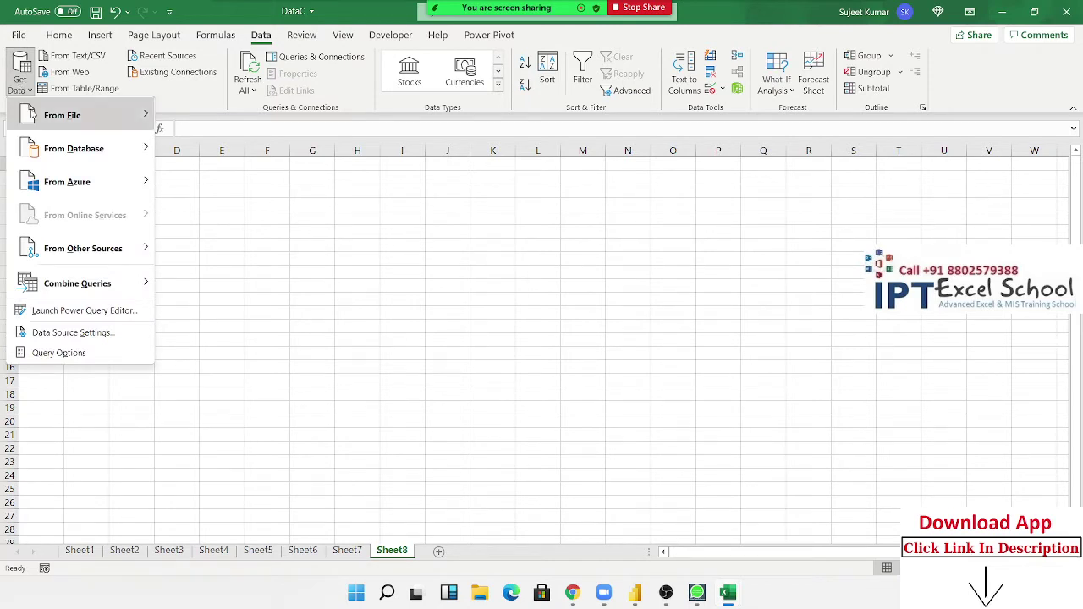
mouse_move(34, 115)
click(212, 116)
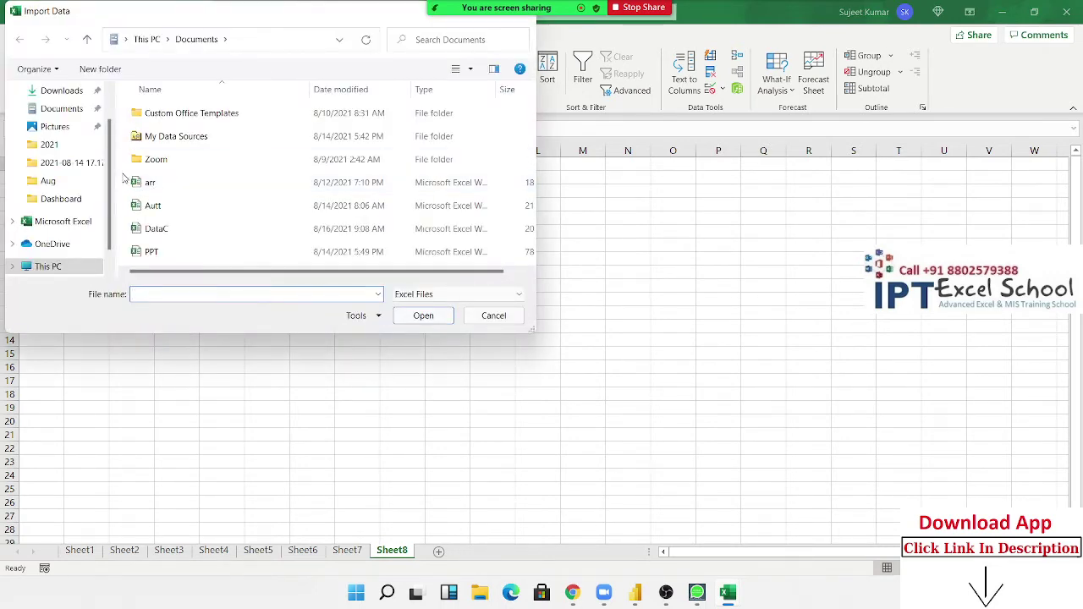
Step: Pick the DataC workbook from the Documents folder for import
click(70, 118)
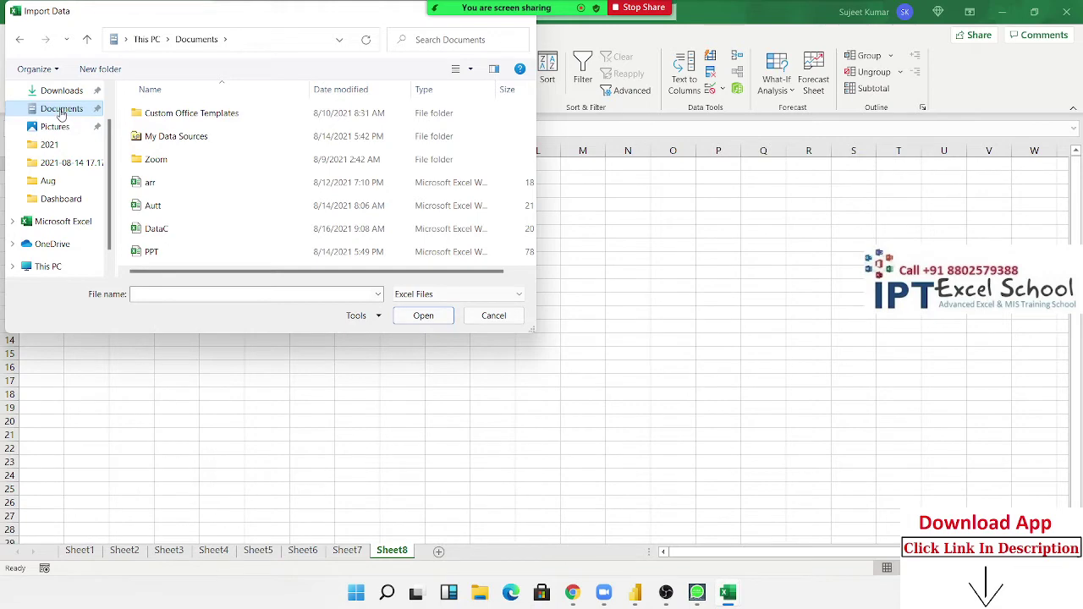
click(185, 229)
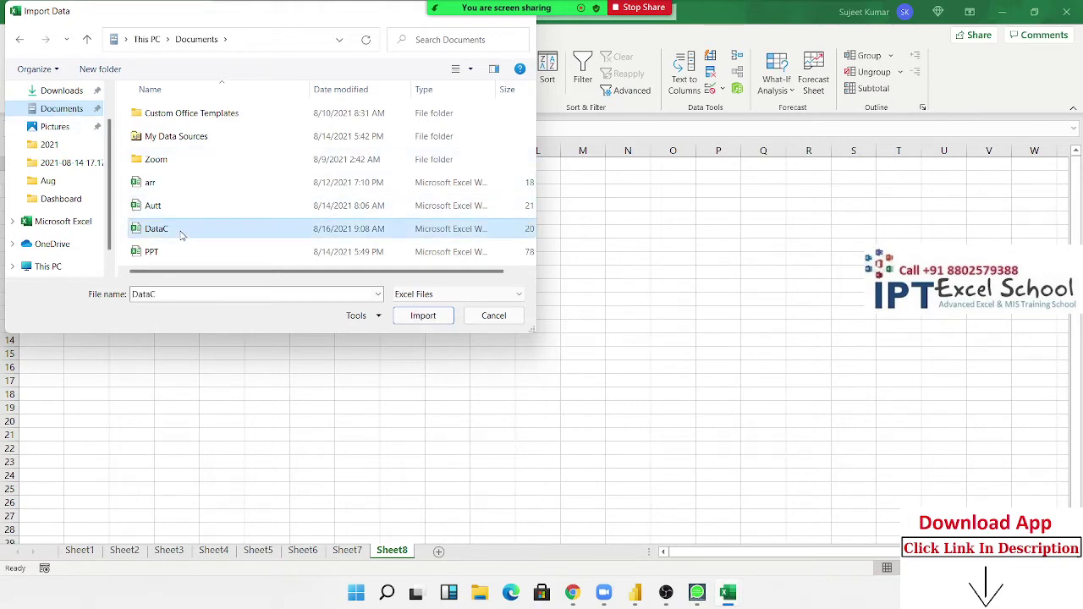
click(422, 322)
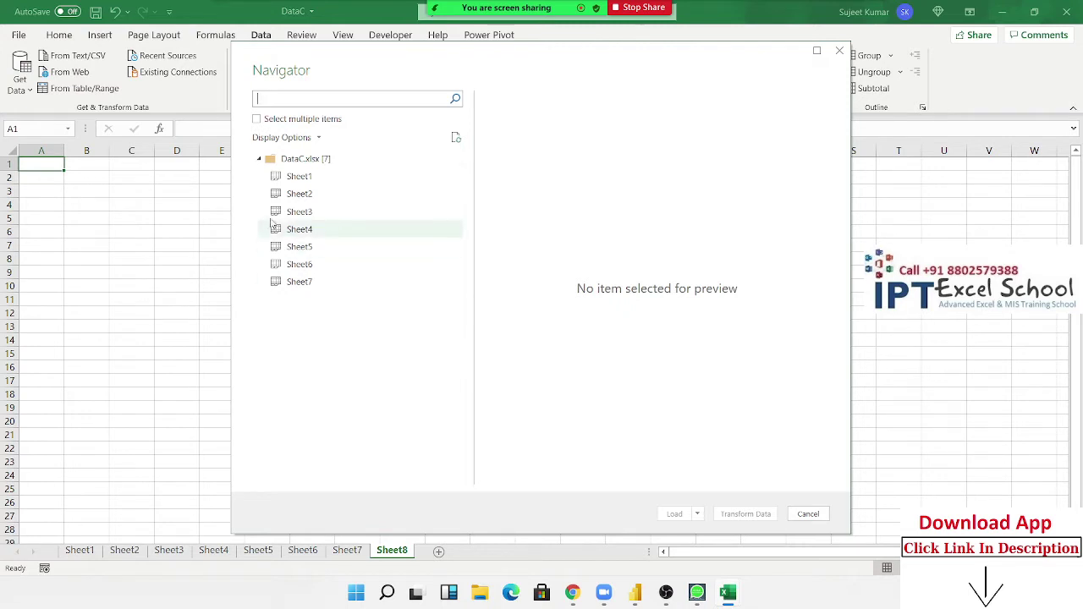
Step: Select all seven sheets, Sheet1 to Sheet7, in the Navigator and open them with Transform Data
click(256, 119)
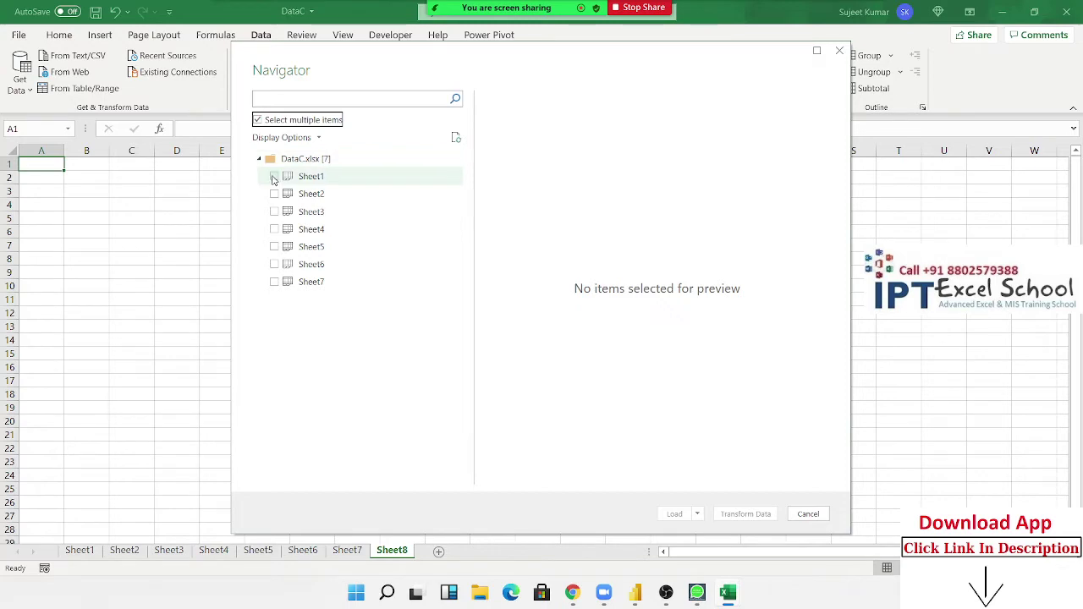
click(274, 176)
click(273, 194)
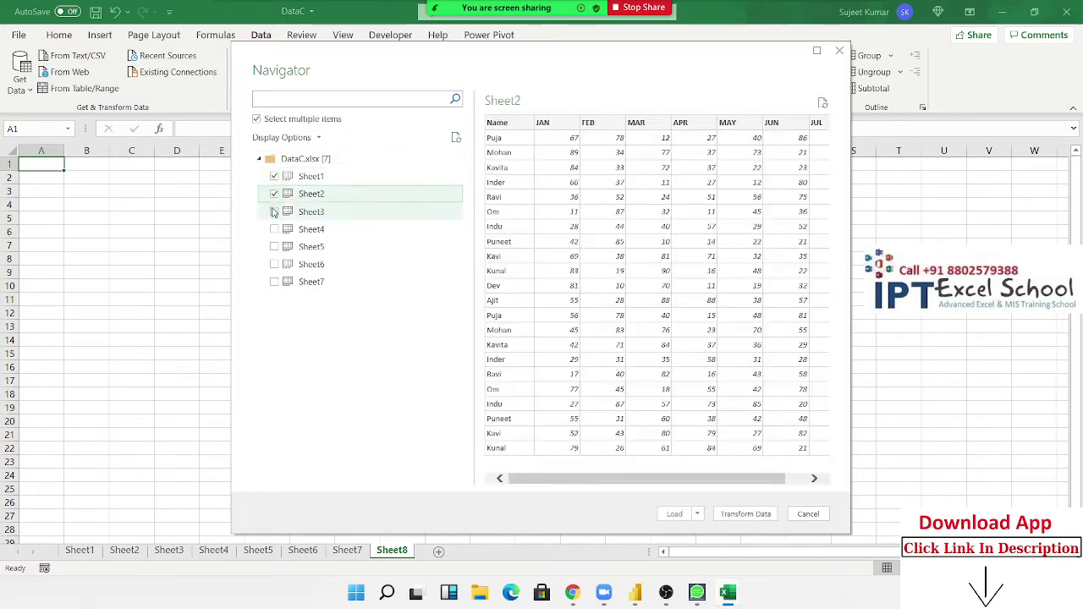
click(274, 212)
click(274, 229)
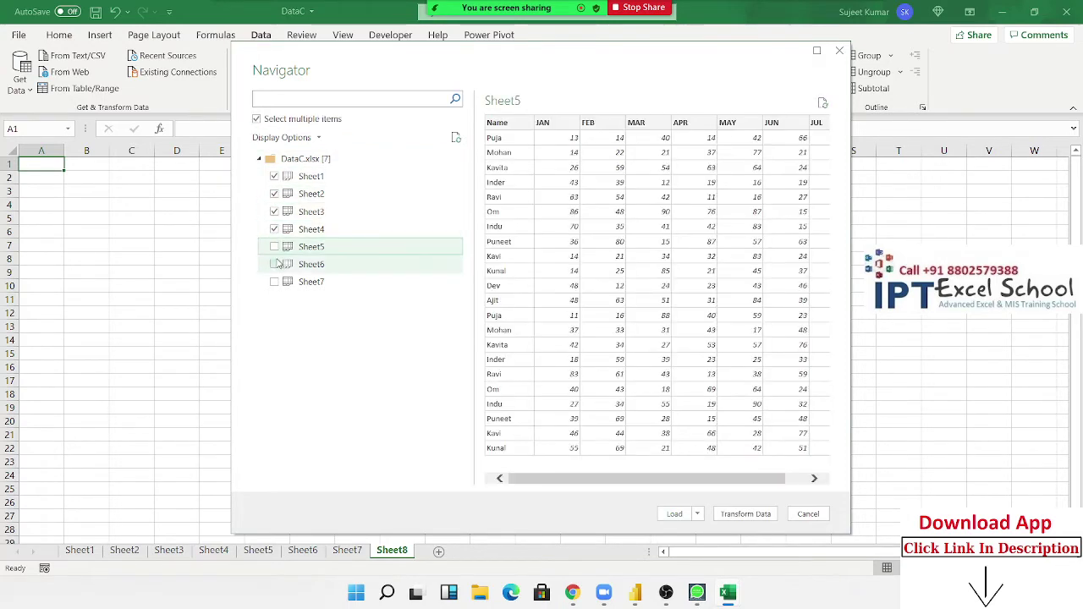
click(275, 264)
click(275, 281)
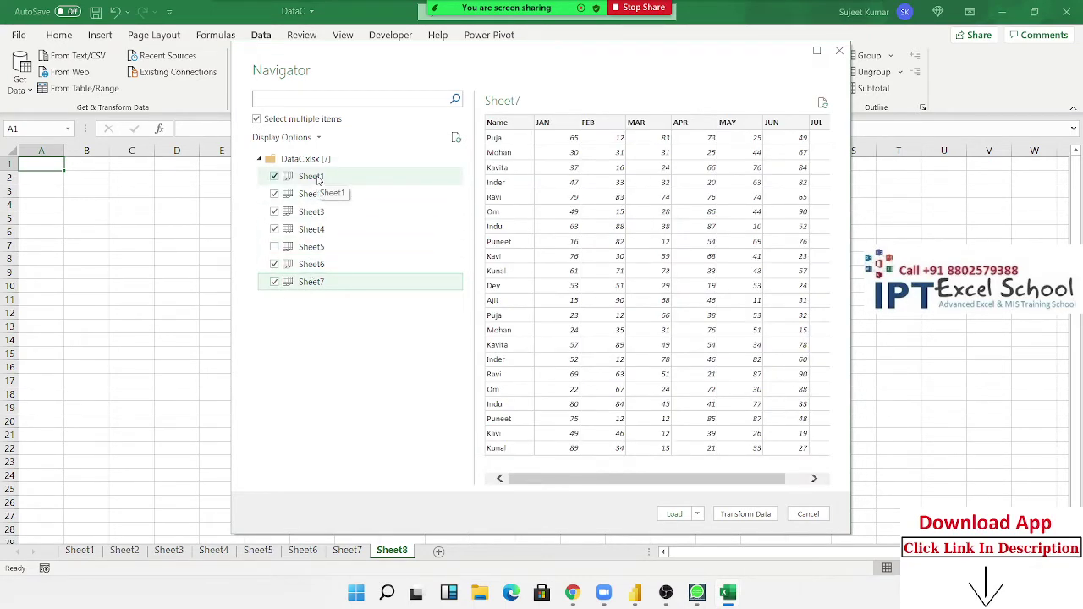
click(698, 514)
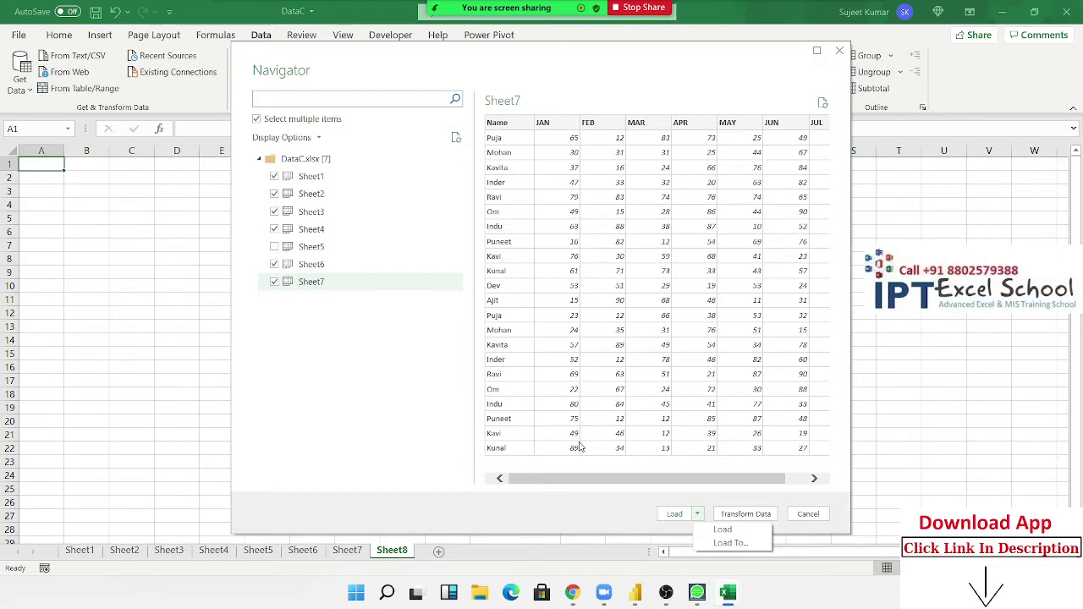
click(274, 247)
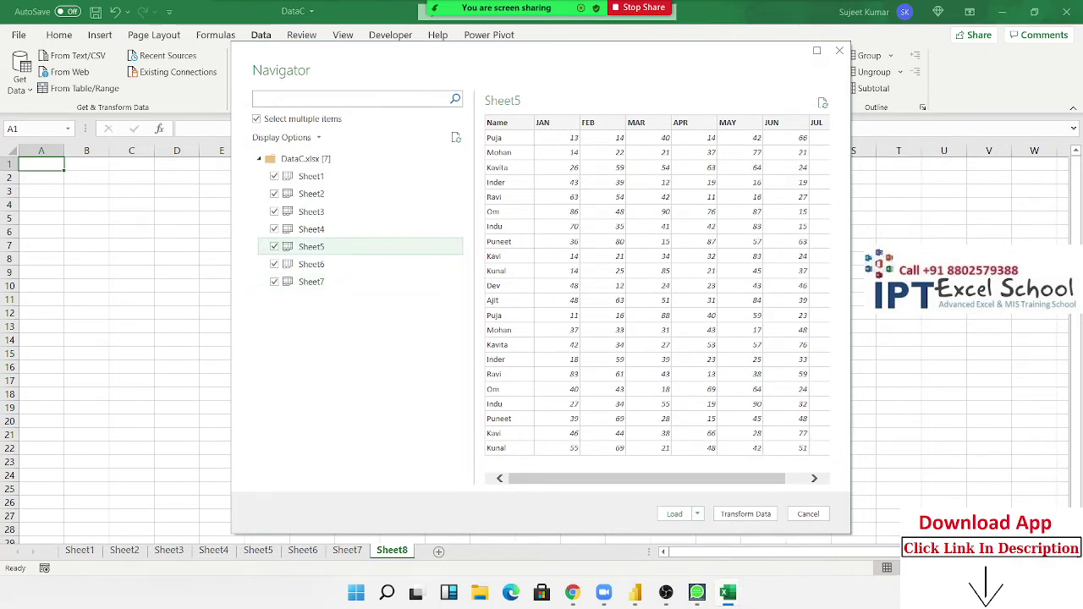
click(748, 514)
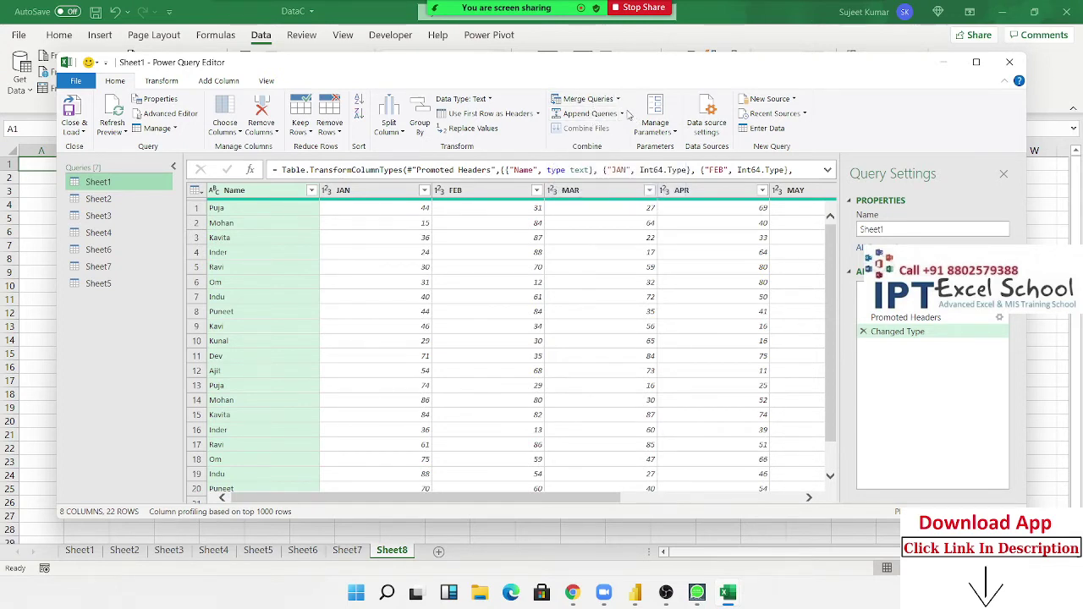
Step: Choose Append Queries as New from the Append Queries dropdown
click(623, 114)
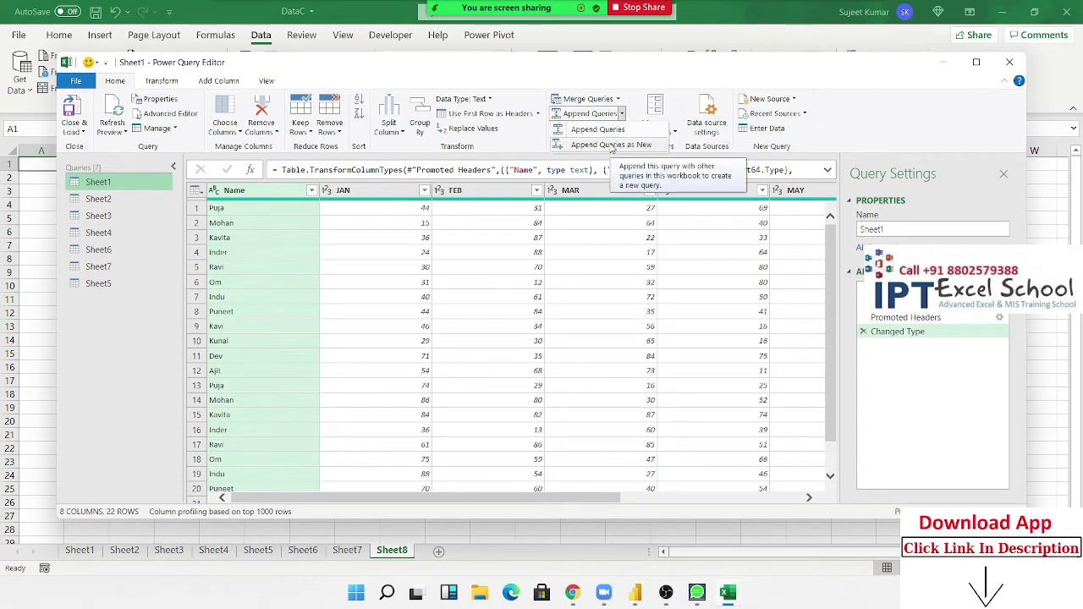
click(613, 145)
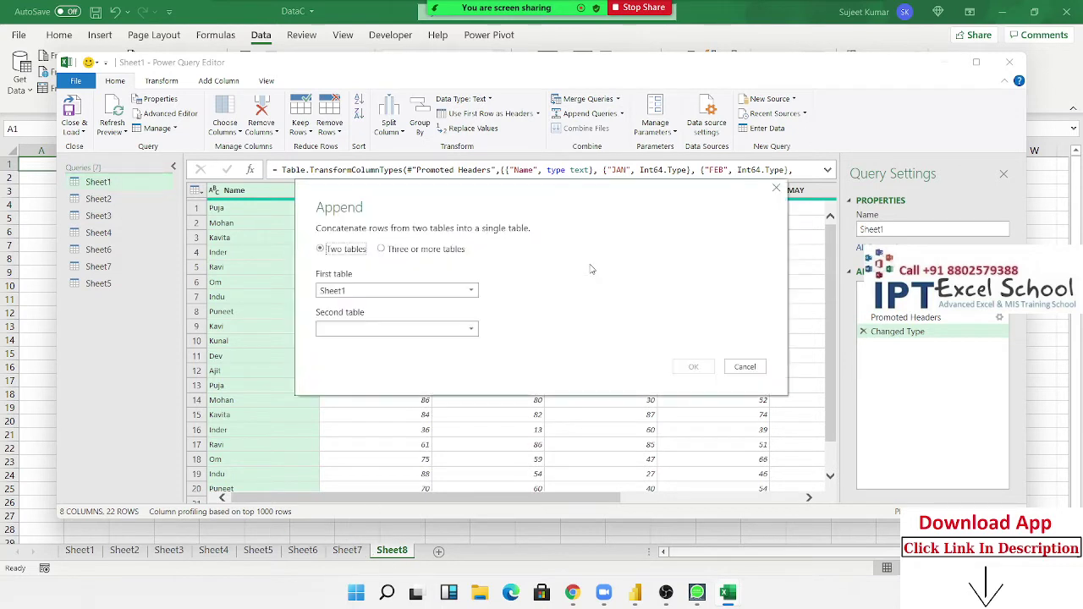
Step: Switch to three or more tables and add Sheet2, Sheet3, Sheet4, Sheet6 and Sheet7
click(382, 249)
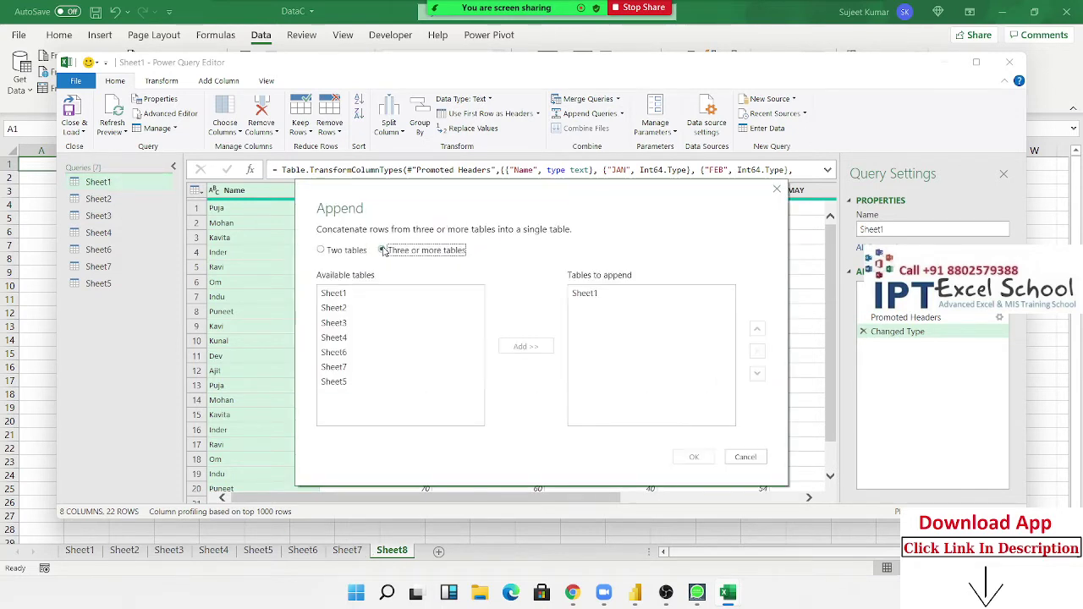
click(588, 294)
click(346, 309)
click(525, 346)
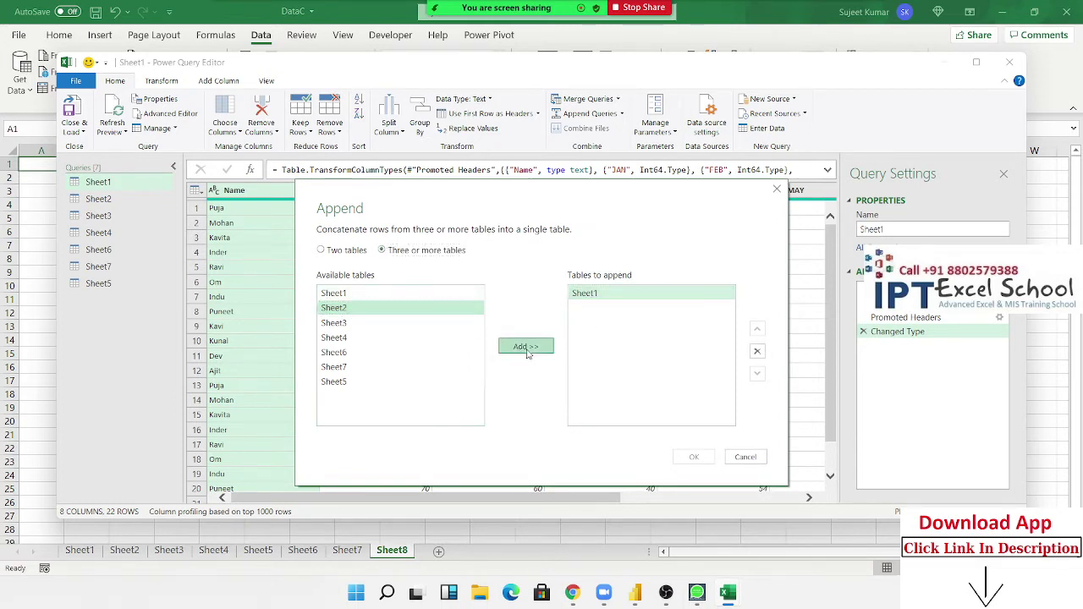
click(361, 323)
click(525, 346)
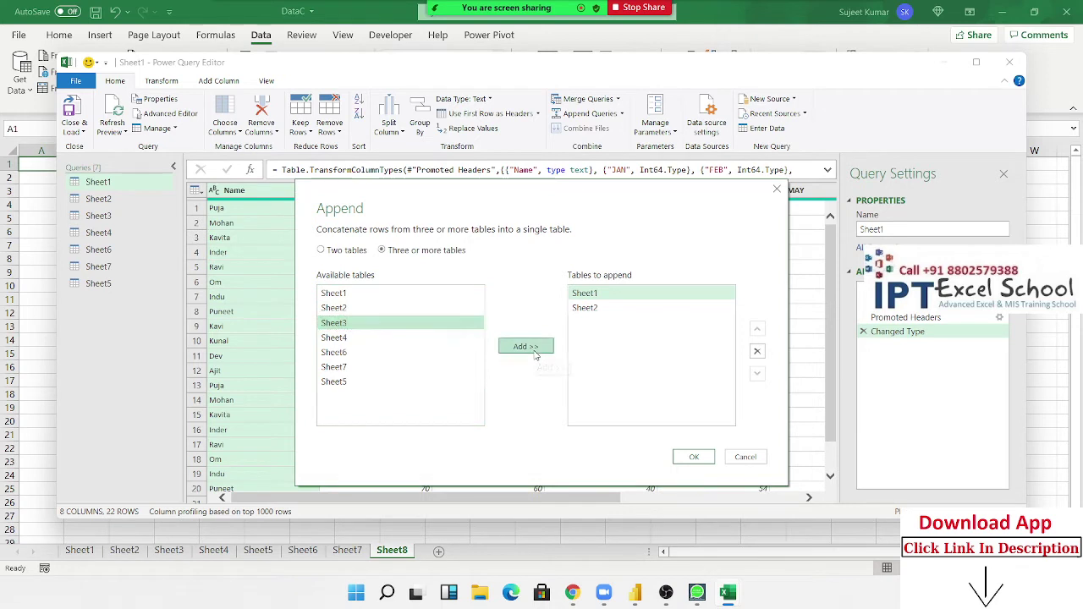
click(381, 338)
click(520, 347)
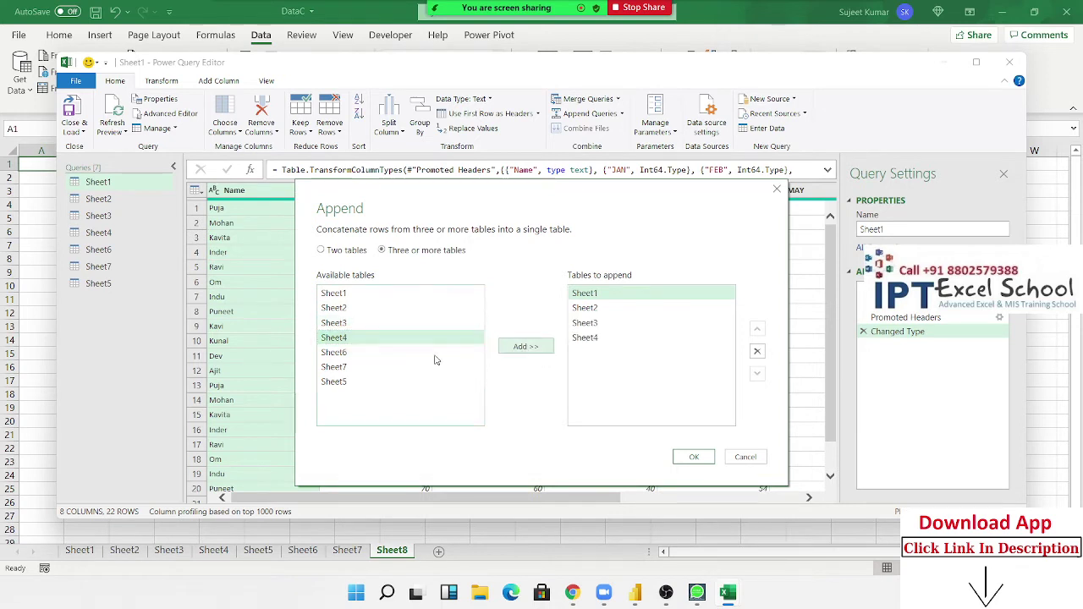
click(385, 353)
click(517, 350)
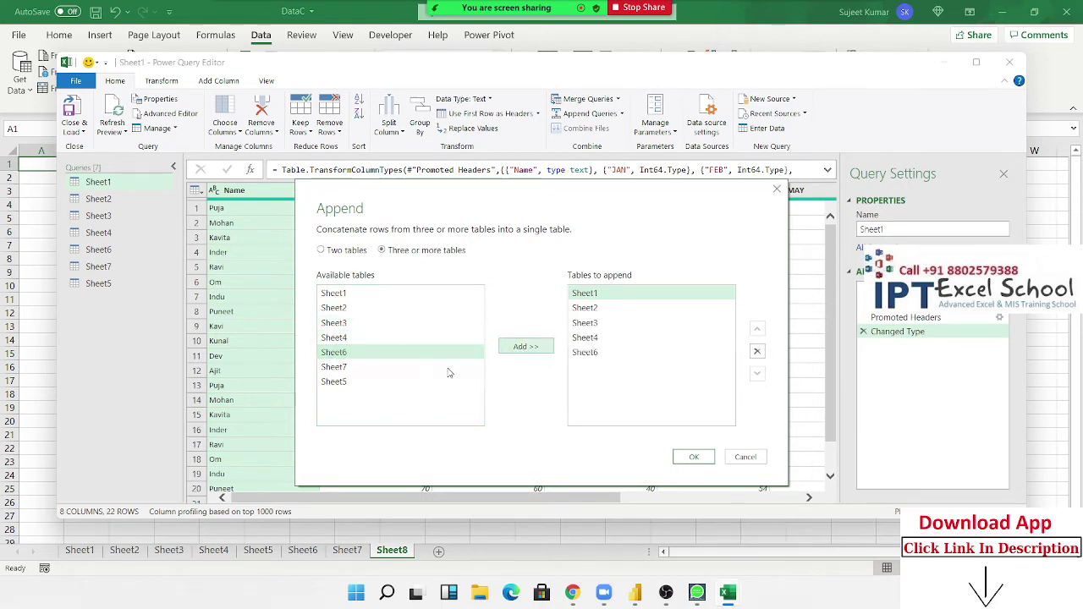
click(382, 367)
click(527, 350)
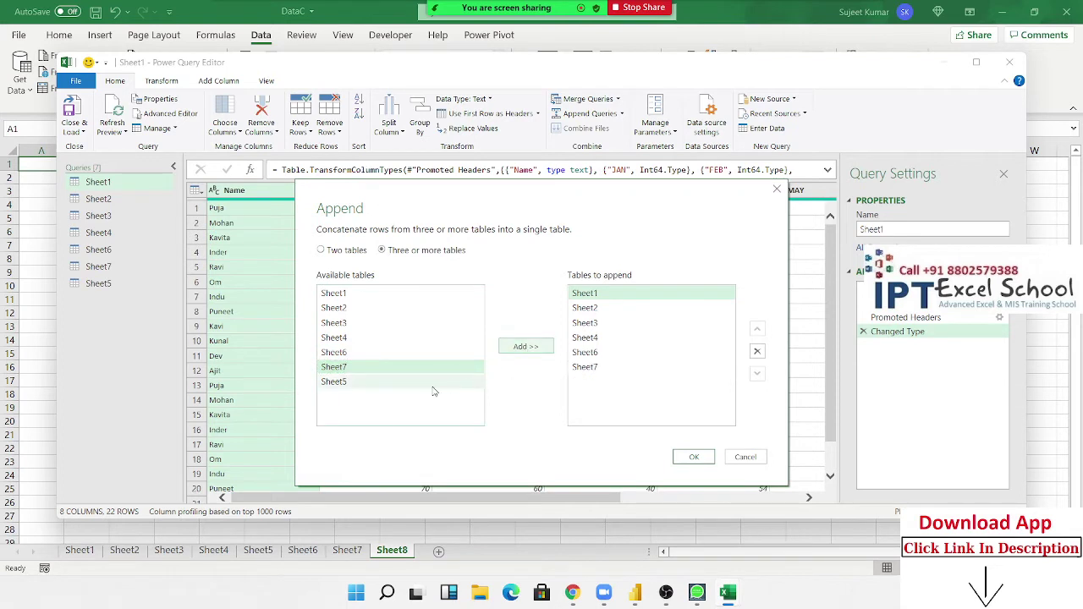
Step: Add Sheet5, move it up to follow Sheet4, and confirm the append
click(402, 383)
click(512, 349)
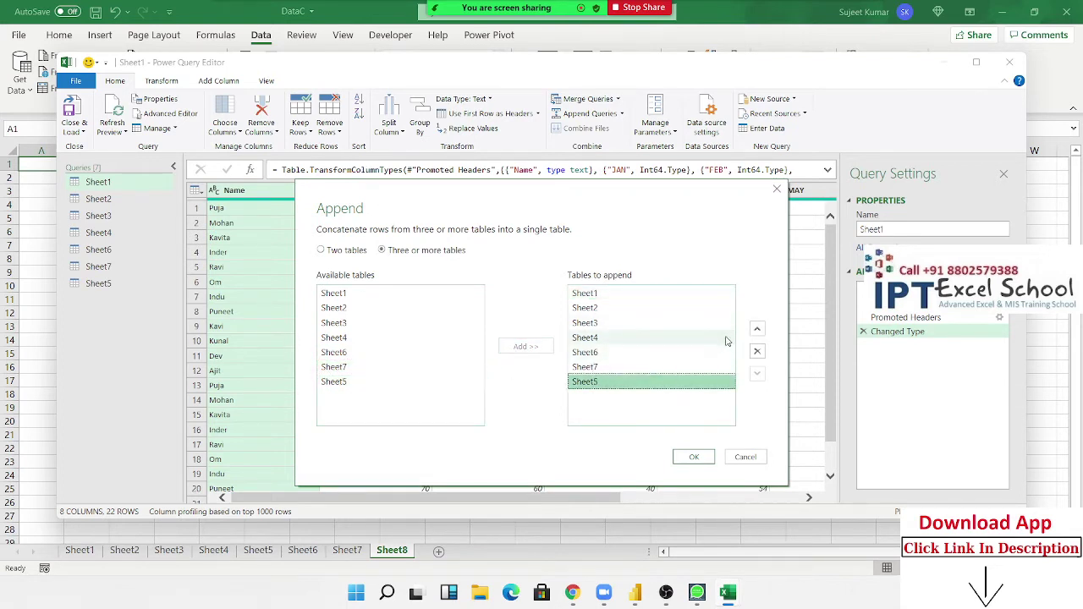
click(757, 329)
click(758, 329)
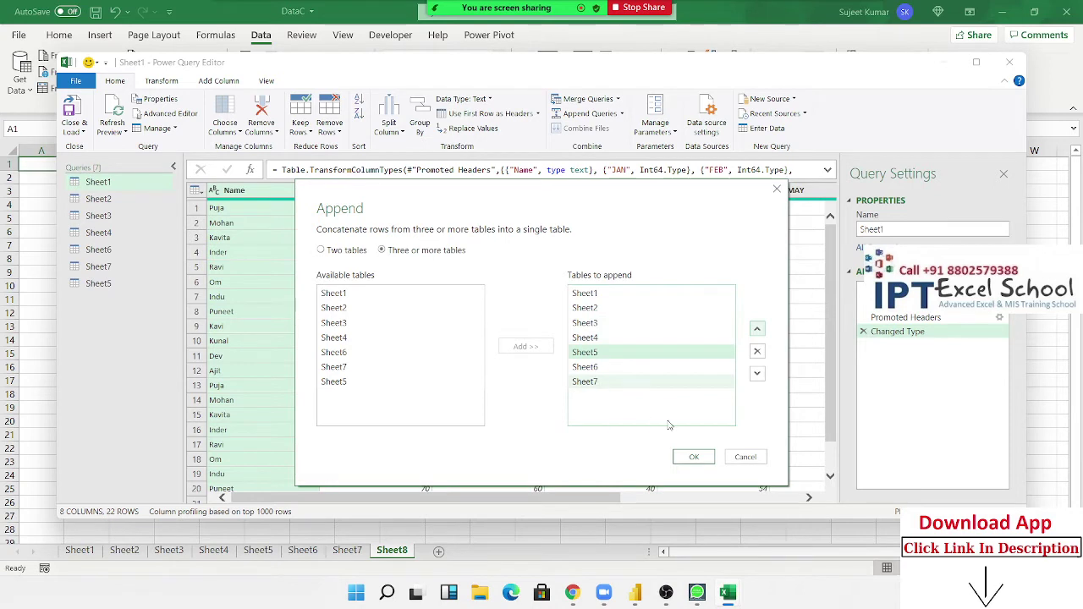
click(702, 461)
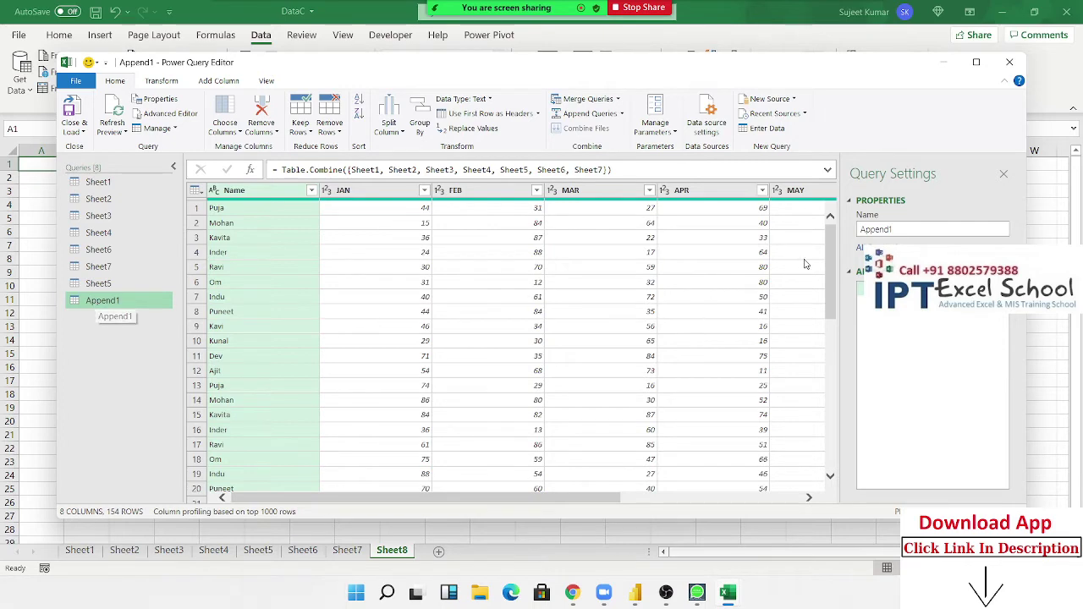
Step: Select the Append1 query and load it into the workbook with Close & Load
mouse_move(829, 265)
mouse_down()
mouse_move(820, 485)
mouse_move(829, 242)
mouse_up()
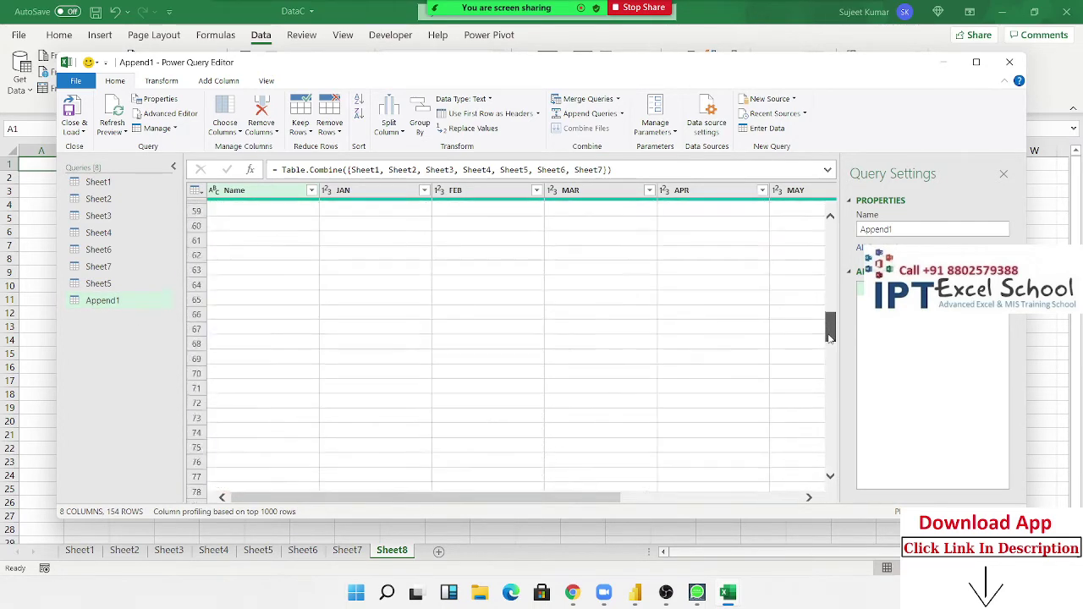
click(136, 301)
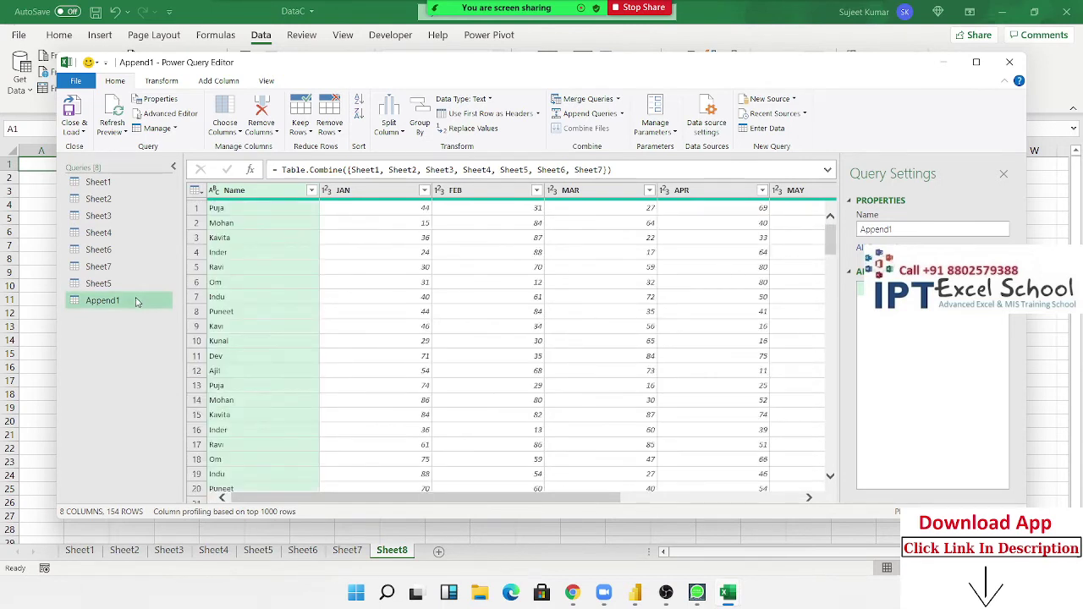
click(74, 115)
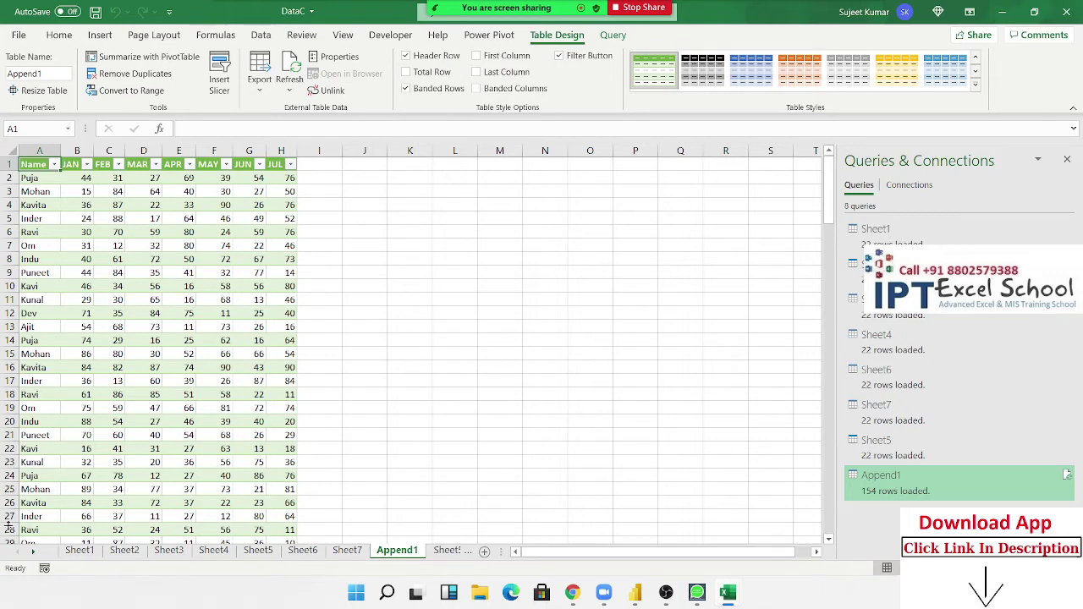
Step: Scroll down and back up the Append1 sheet to check the combined 154 rows
scroll(322, 262, down, 5)
scroll(319, 280, down, 12)
scroll(319, 280, up, 5)
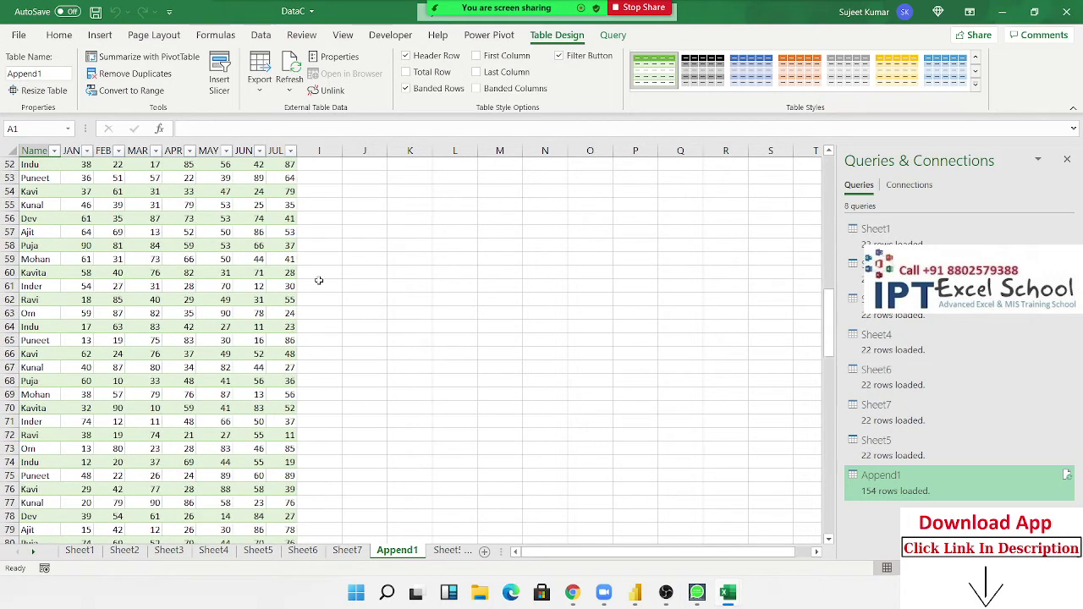
scroll(319, 280, up, 3)
scroll(319, 281, up, 9)
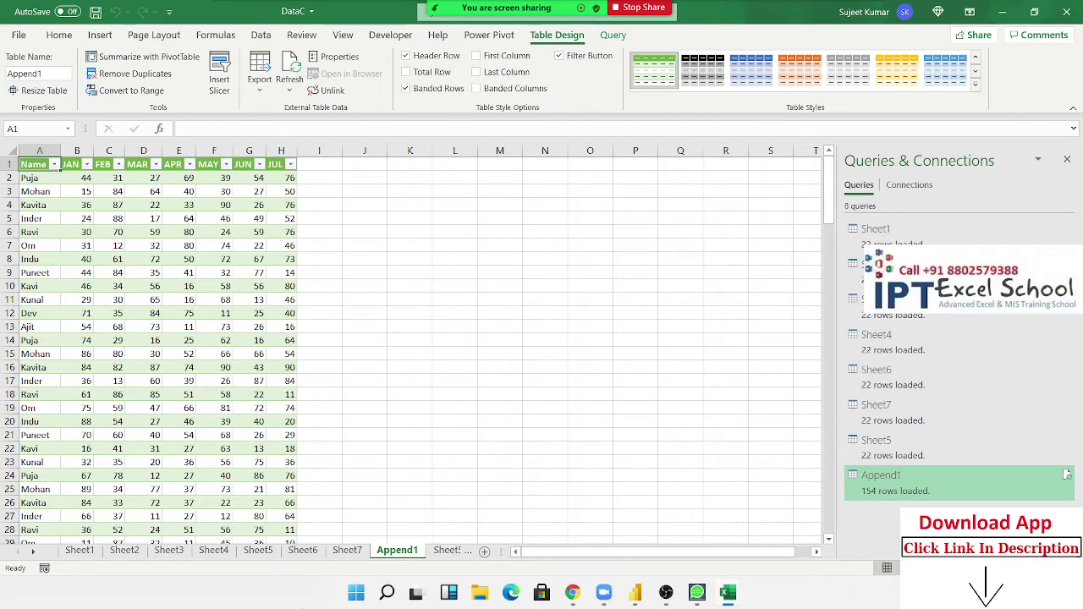
Step: Delete the Append1 worksheet
right_click(397, 558)
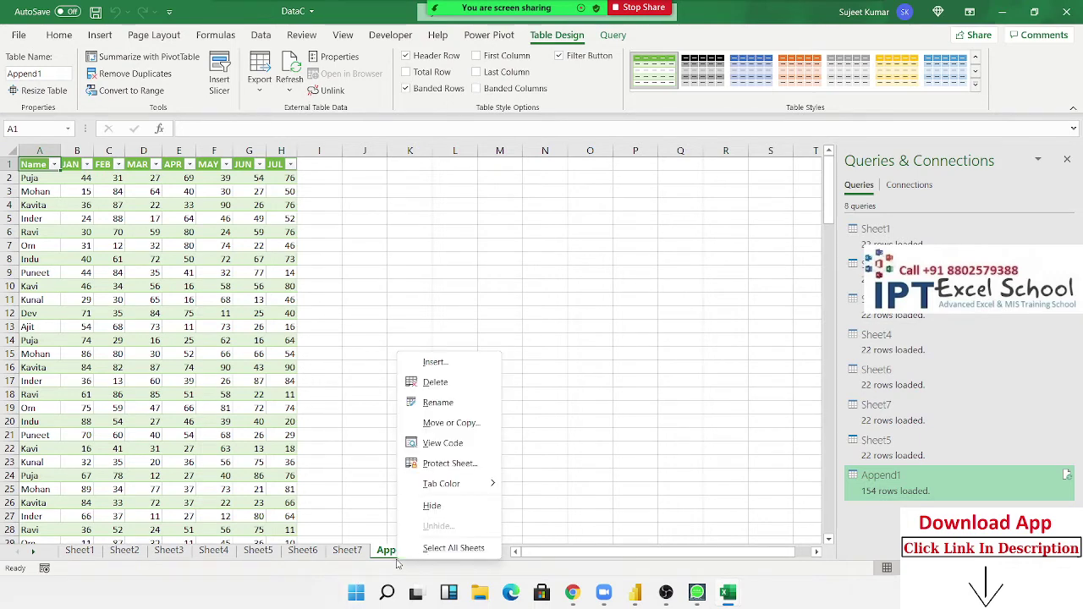
click(432, 387)
click(517, 332)
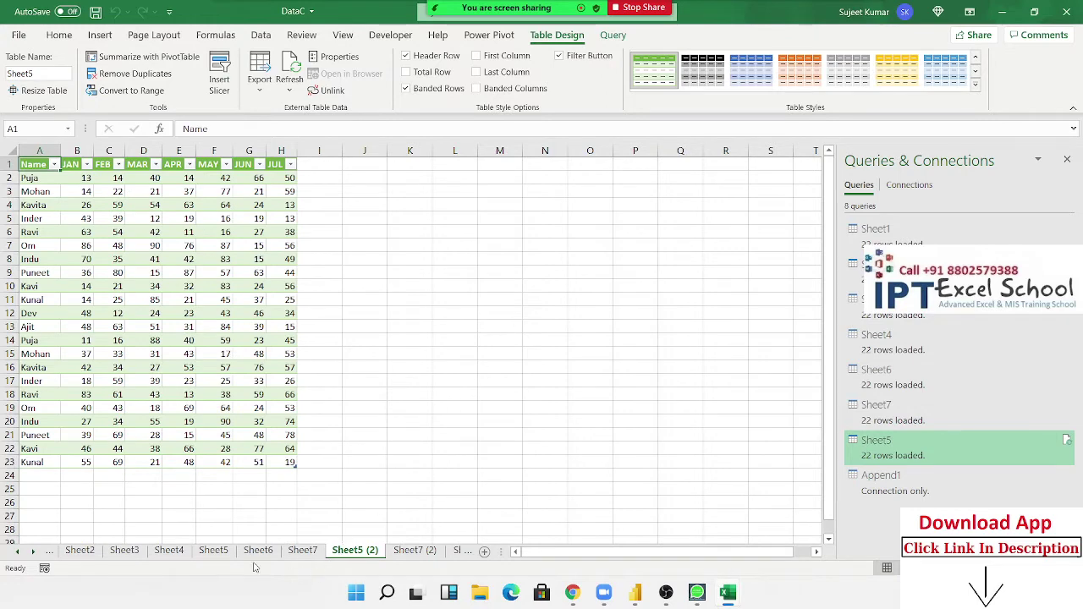
Step: Delete the duplicate (2) sheets and Sheet8 together, then scroll the tabs back to Sheet2
scroll(51, 554, down, 6)
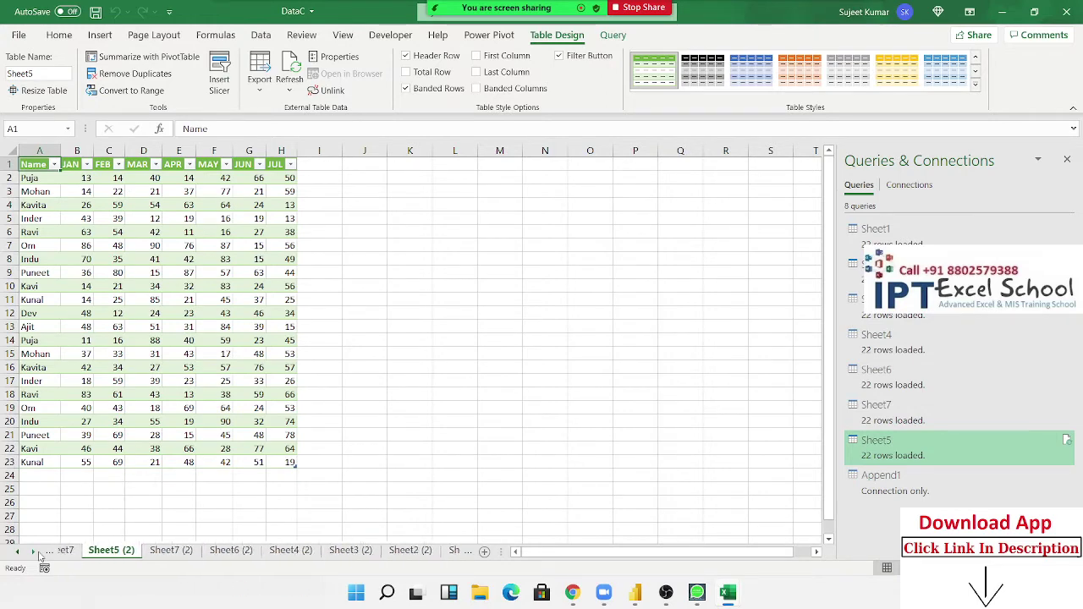
shift+click(381, 551)
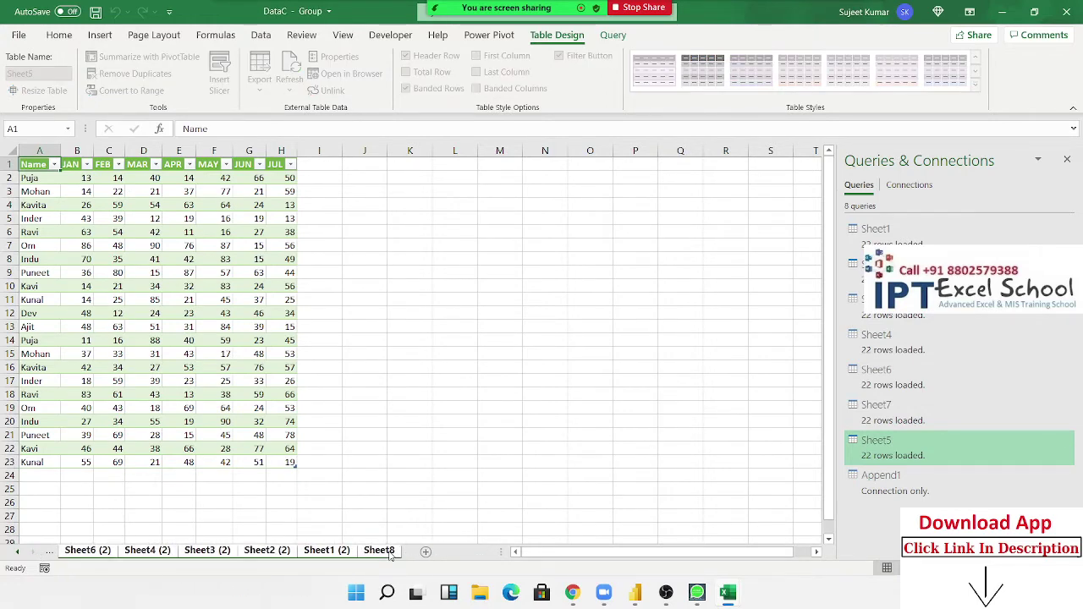
right_click(390, 553)
click(428, 354)
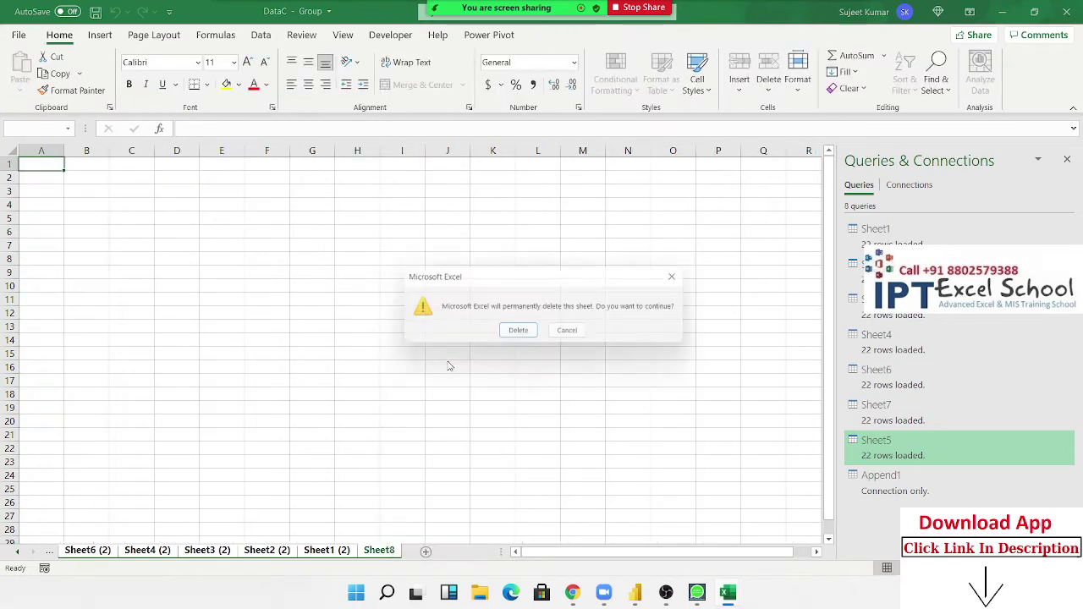
click(519, 334)
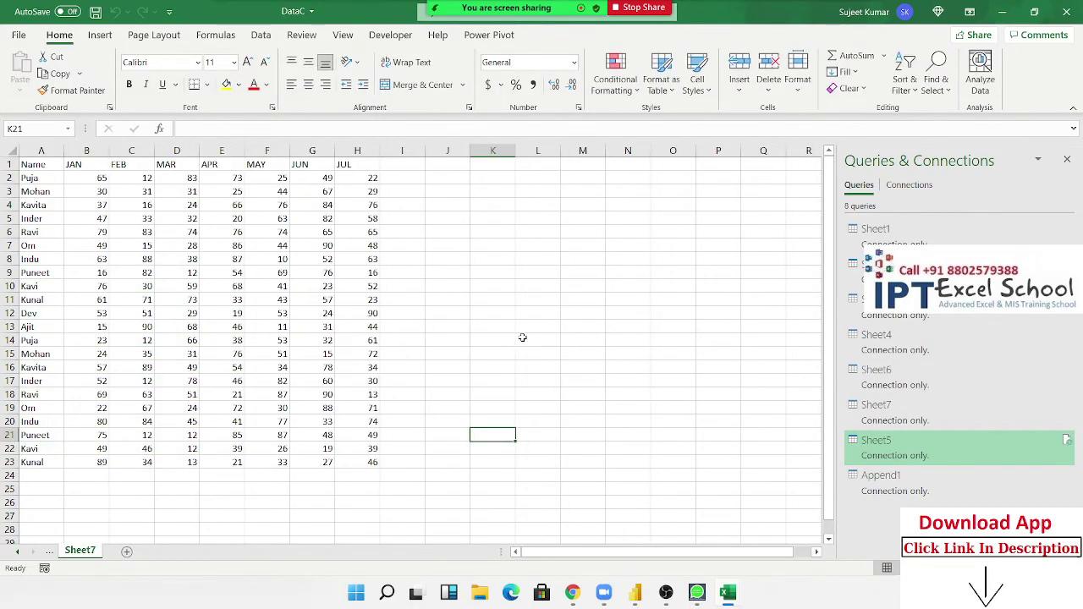
click(12, 553)
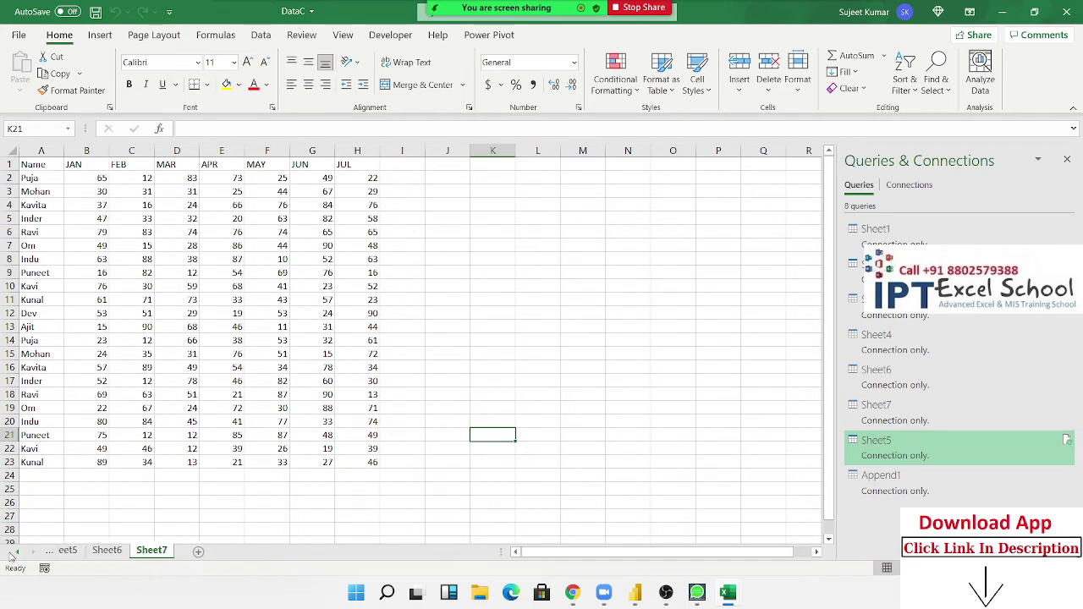
click(13, 553)
Step: Close the DataC workbook and discard its unsaved changes
click(1066, 11)
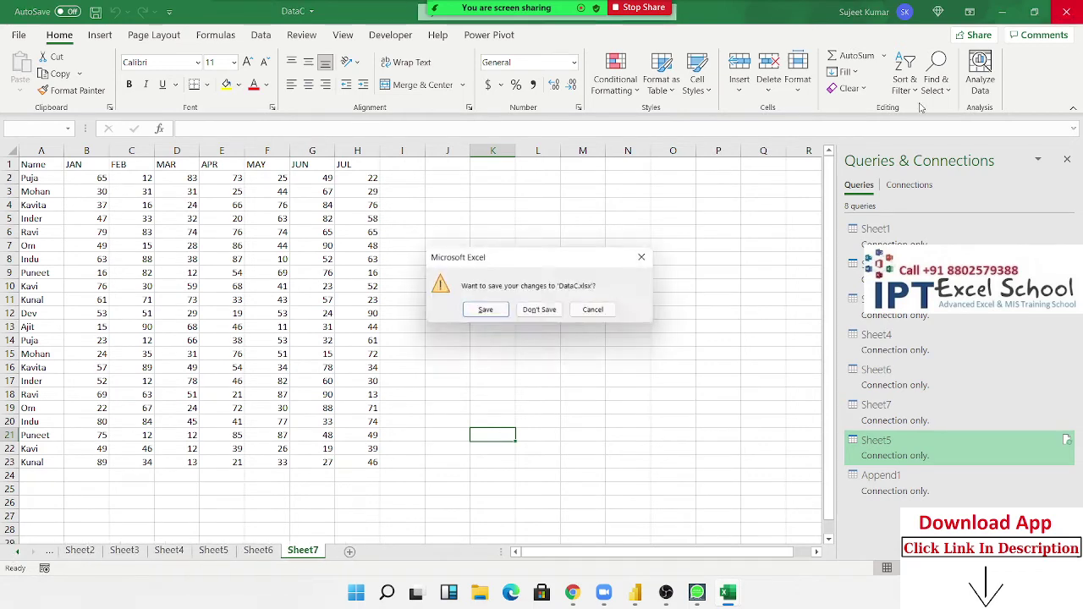
click(543, 313)
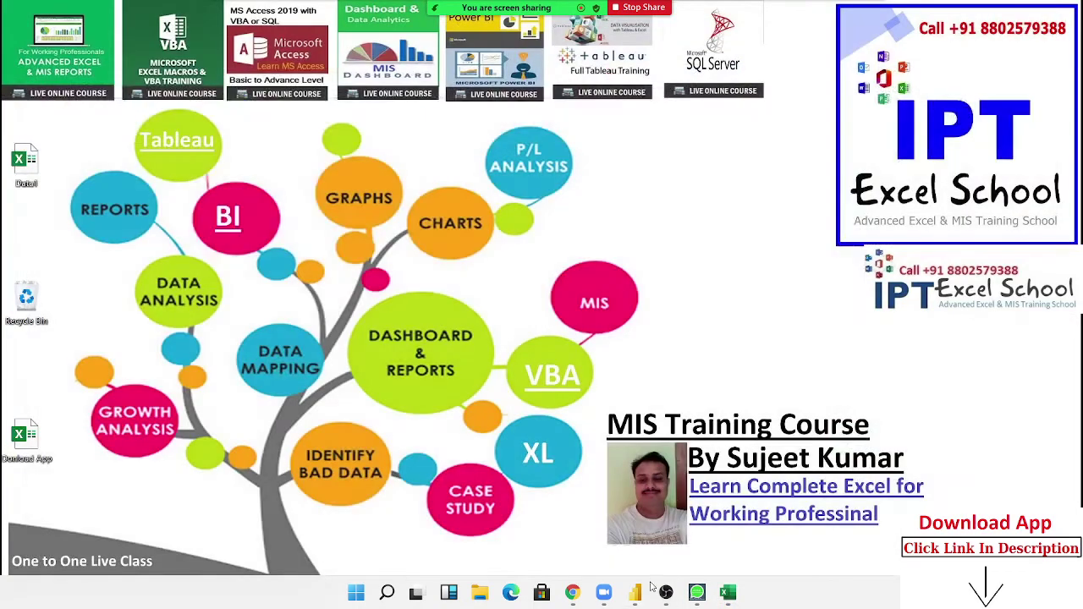
click(726, 593)
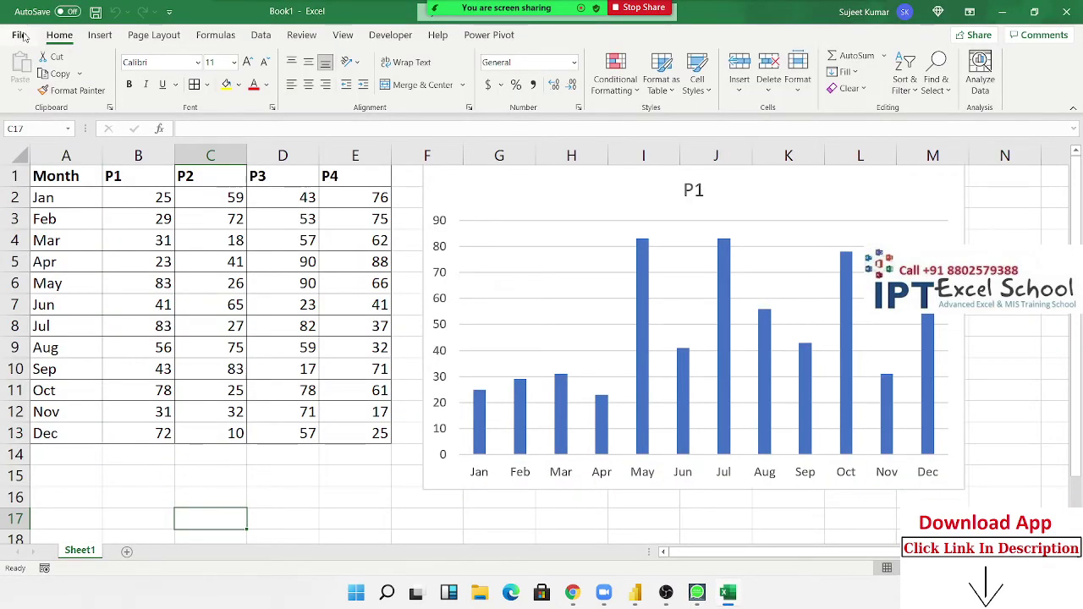
Step: Reopen DataC from the Recent workbooks list
key(ctrl+n)
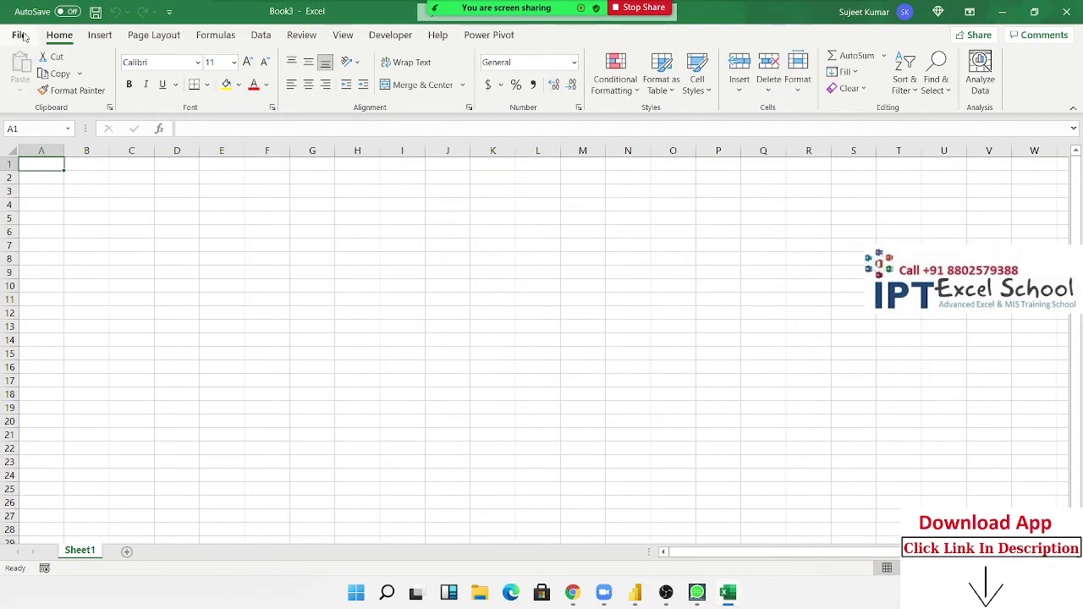
click(93, 35)
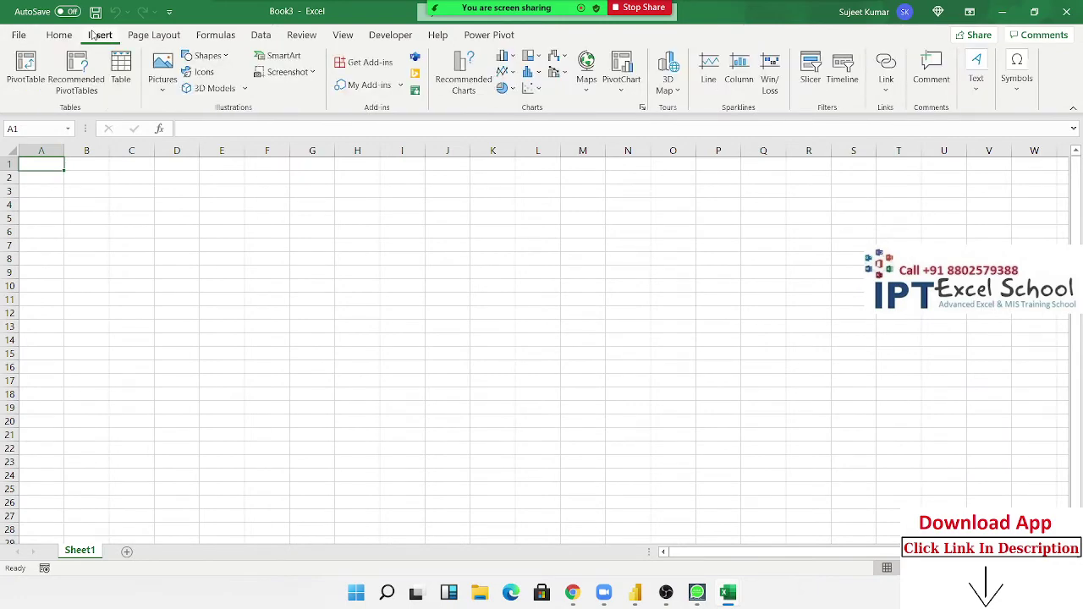
click(26, 37)
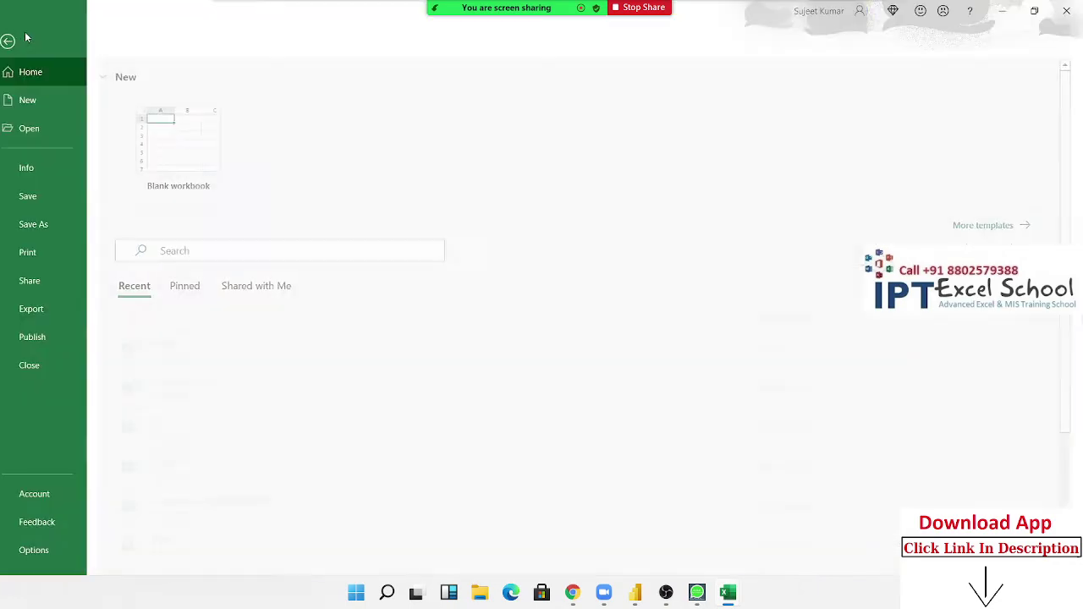
click(63, 135)
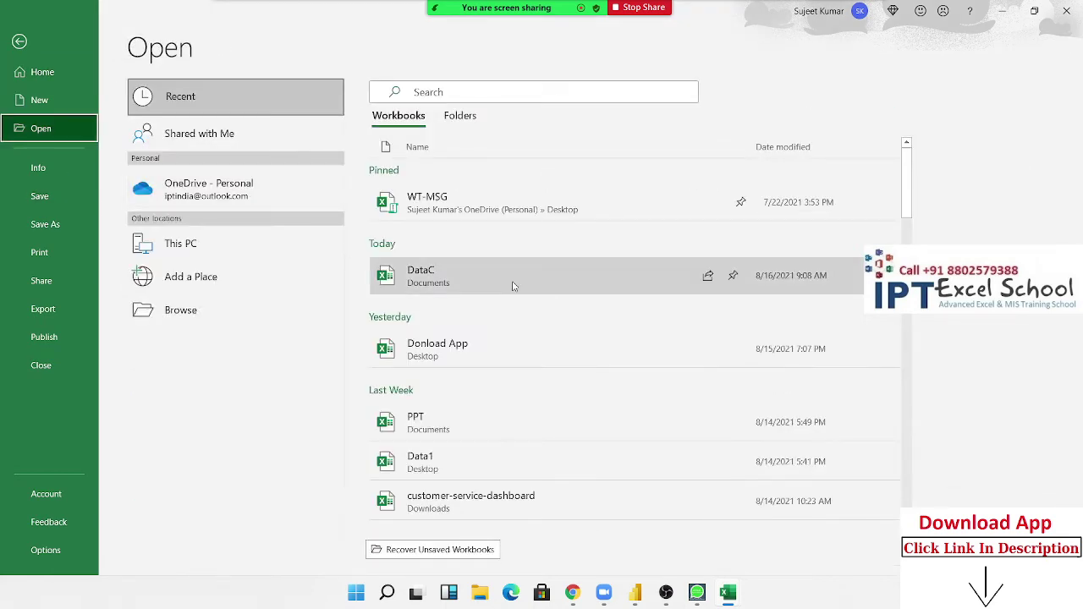
click(512, 284)
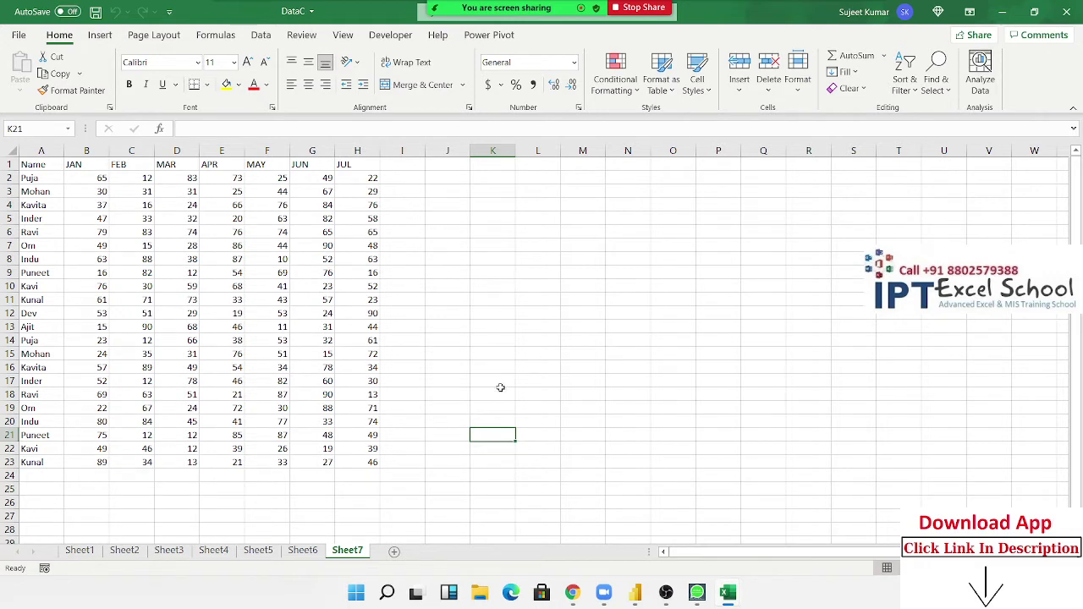
Step: Add a new sheet after Sheet7 and name it Data
click(394, 550)
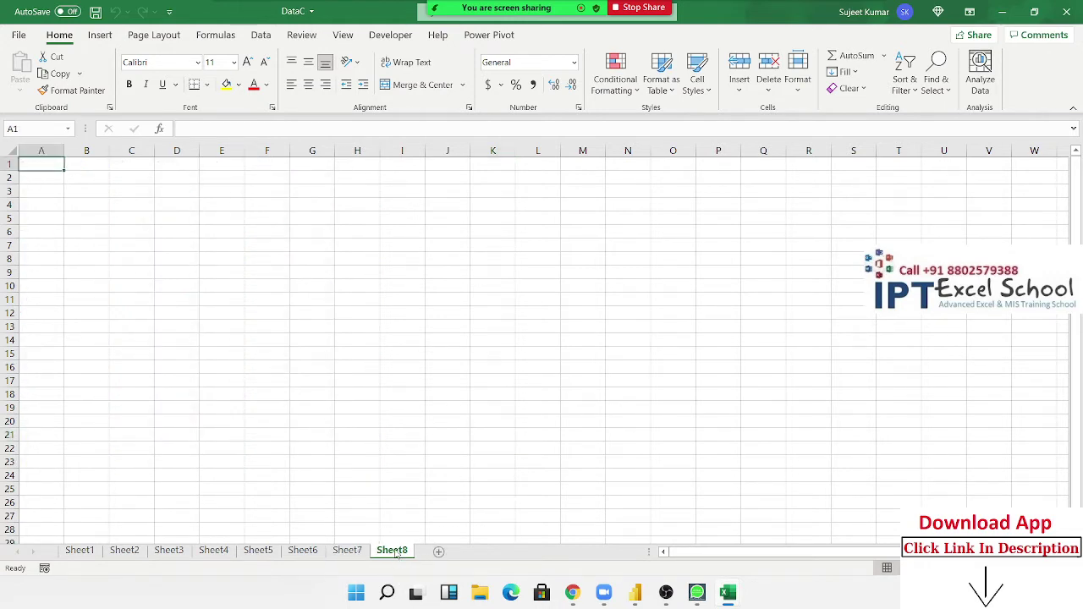
double_click(396, 551)
text(Data)
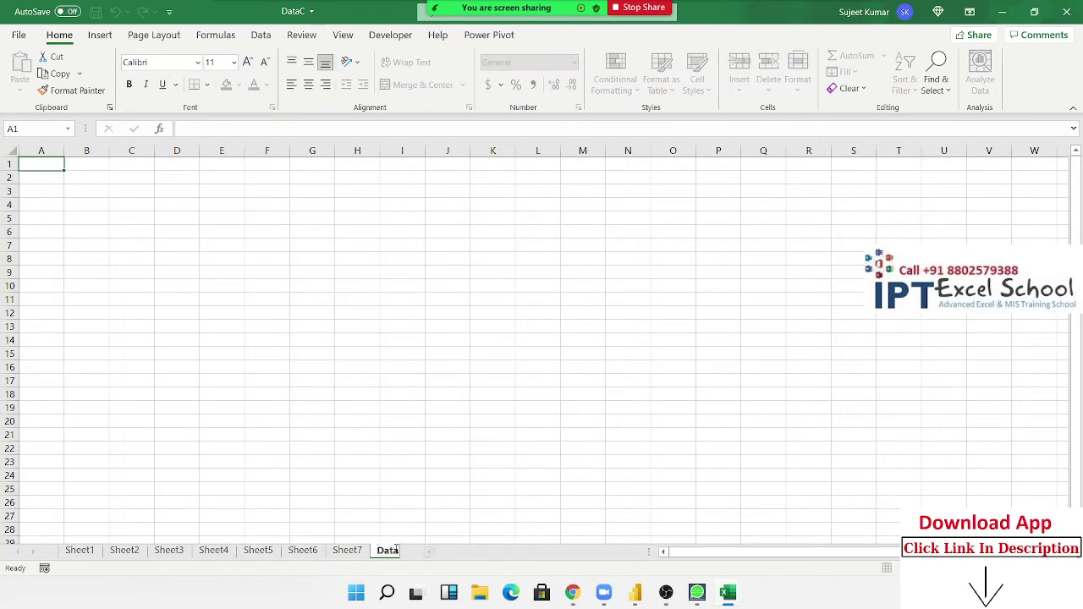
click(403, 487)
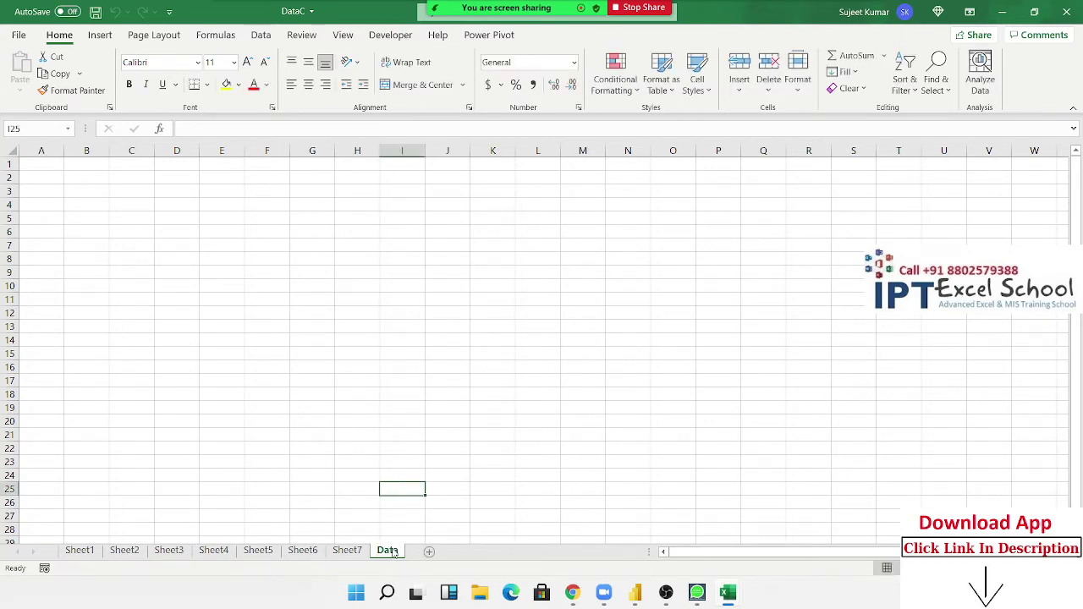
Step: Copy Sheet1's header row A1:H1 (Name, JAN–JUL) into Data!A1
click(89, 550)
key(ctrl+Down)
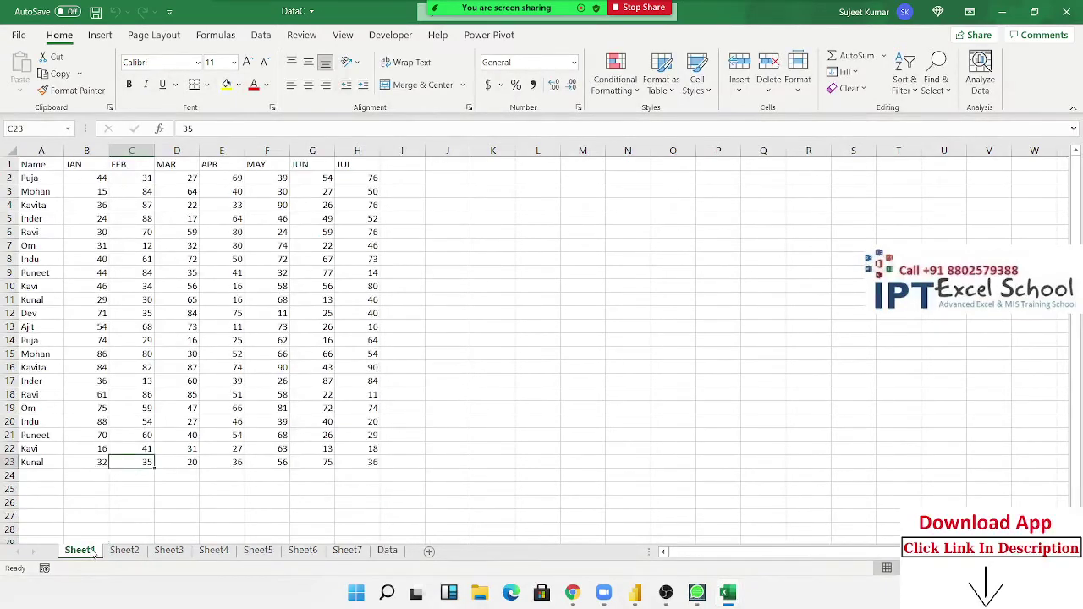
key(ctrl+Left)
key(ctrl+Up)
key(ctrl+shift+Right)
key(ctrl+c)
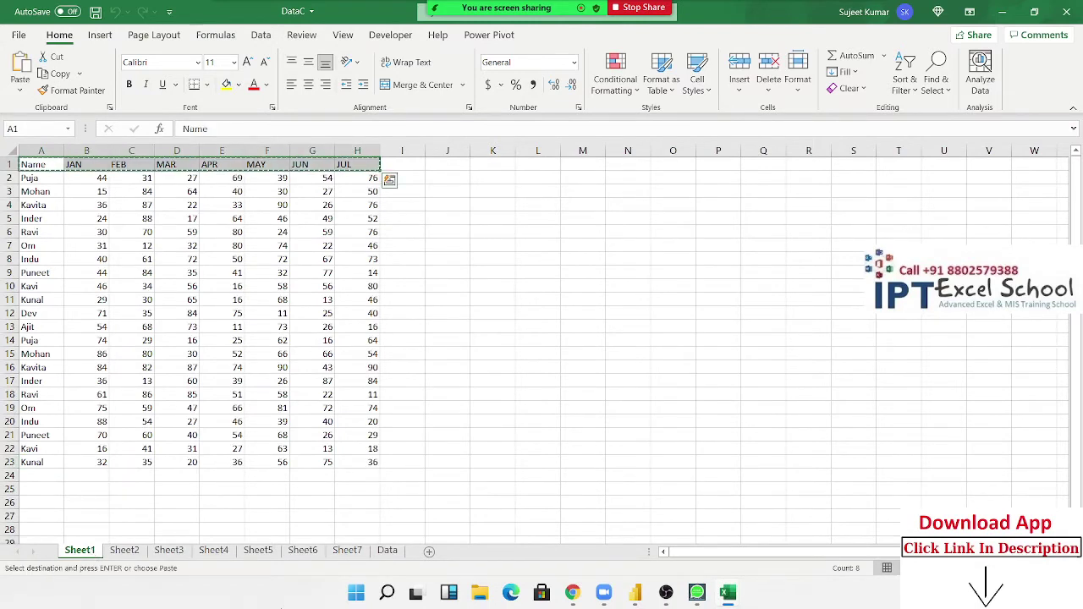
click(387, 551)
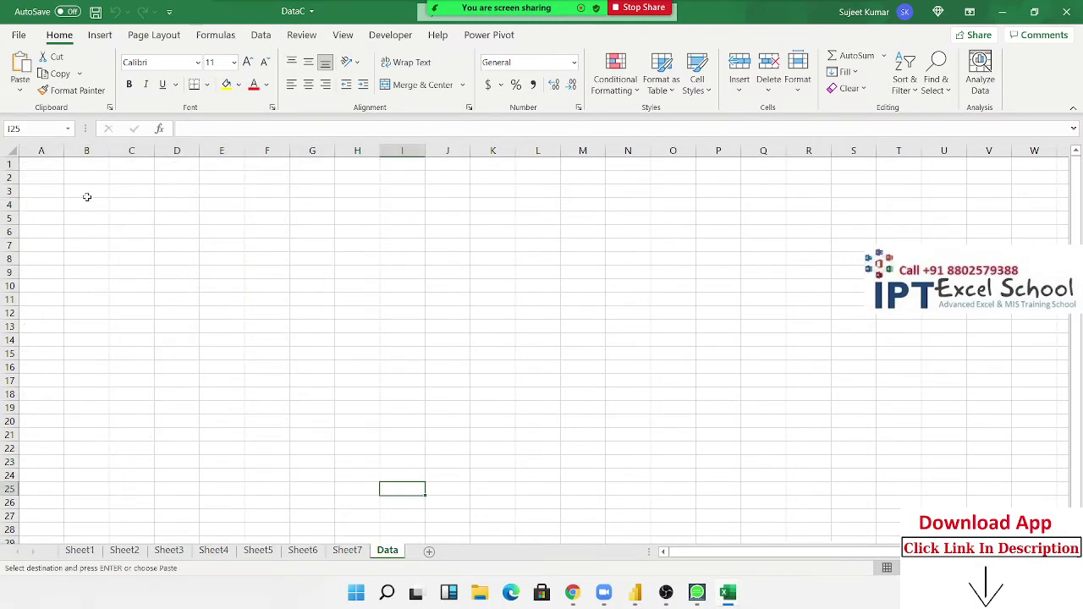
click(42, 167)
key(ctrl+v)
key(Escape)
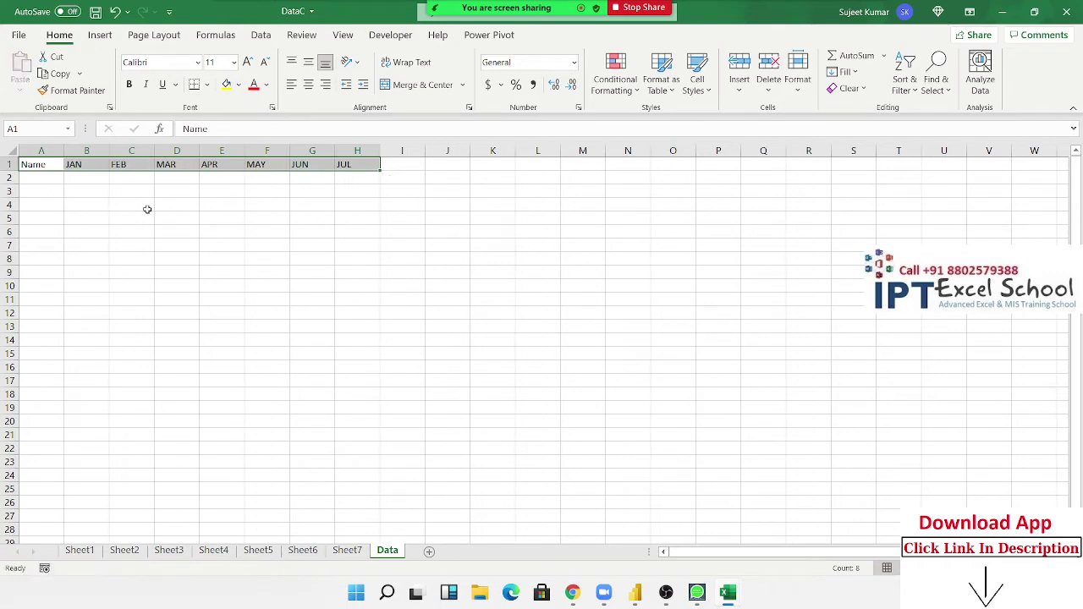
click(148, 207)
click(390, 35)
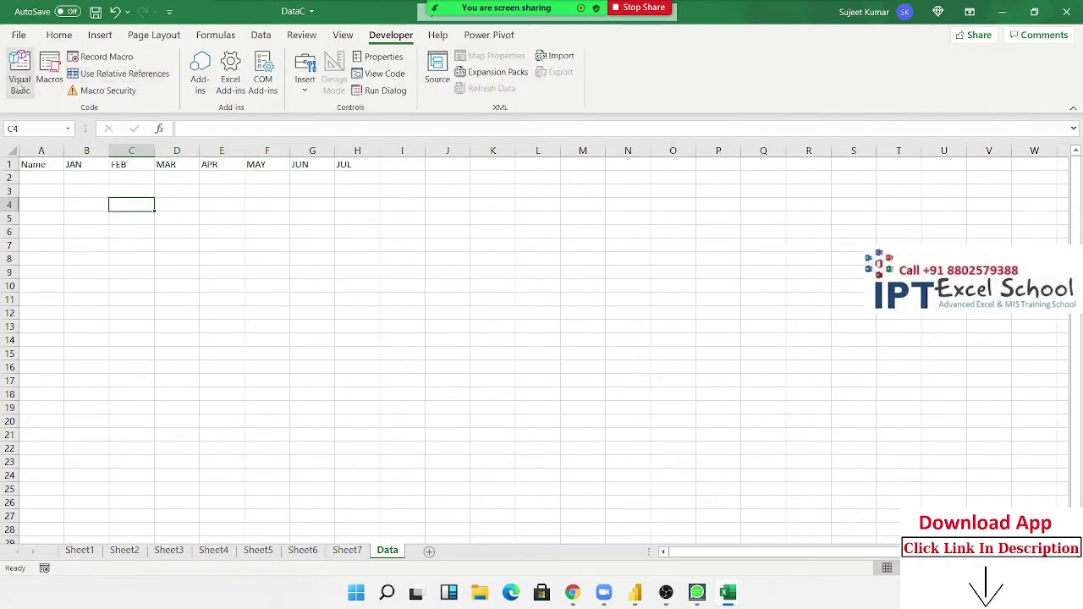
Step: Open the Visual Basic editor beside the DataC workbook and insert a new Module1
click(19, 85)
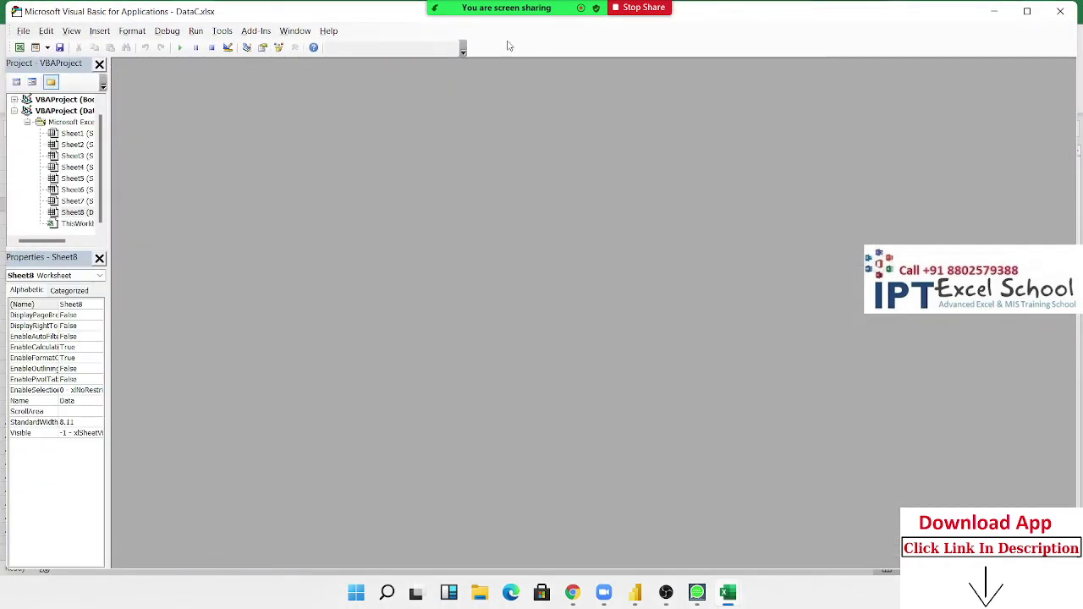
mouse_move(1026, 12)
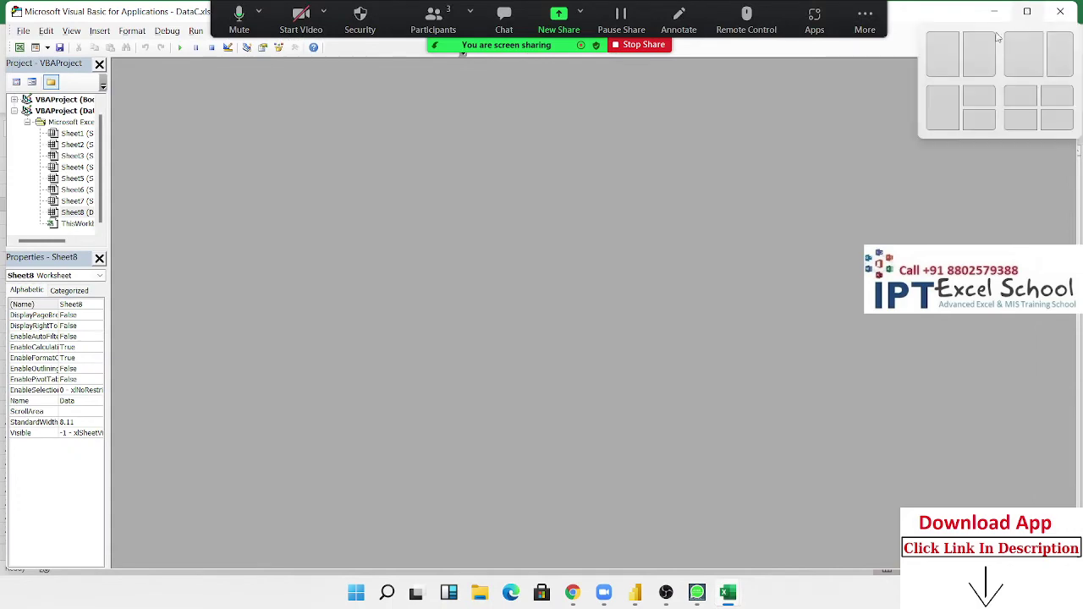
click(946, 46)
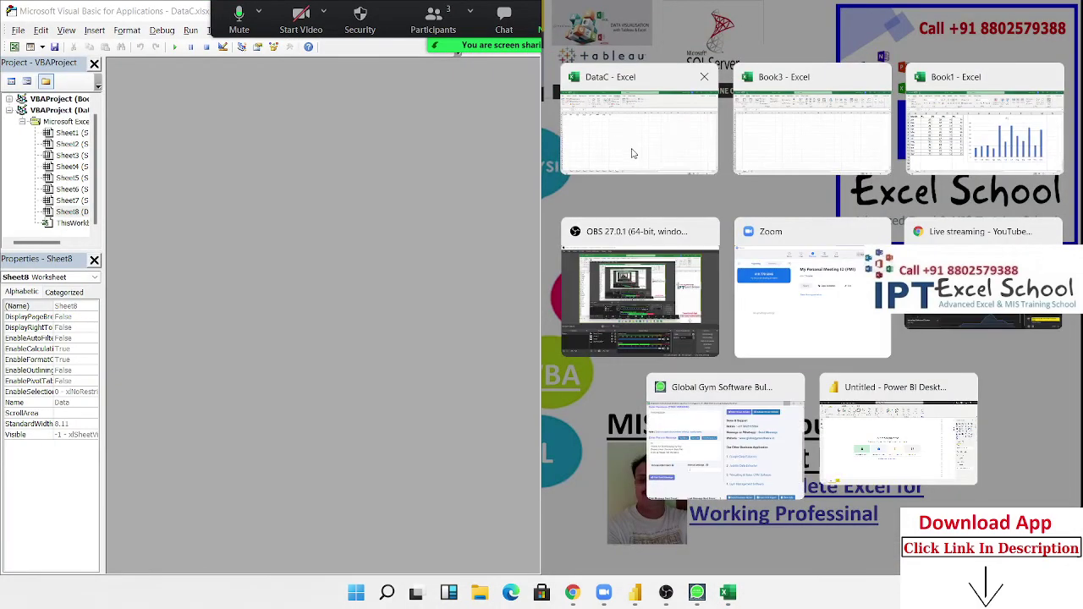
click(631, 153)
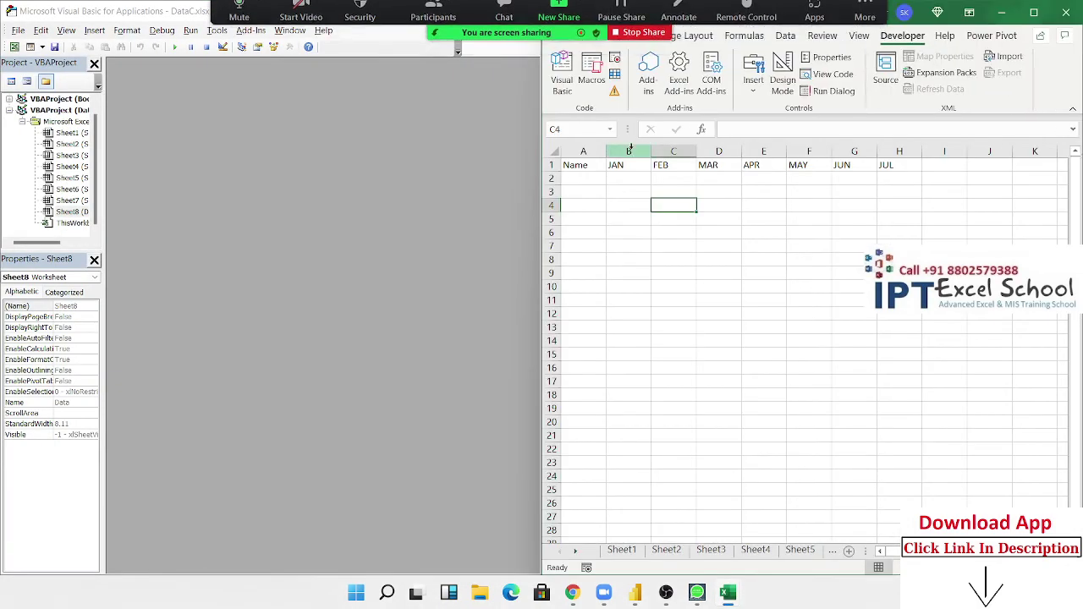
click(91, 34)
click(117, 75)
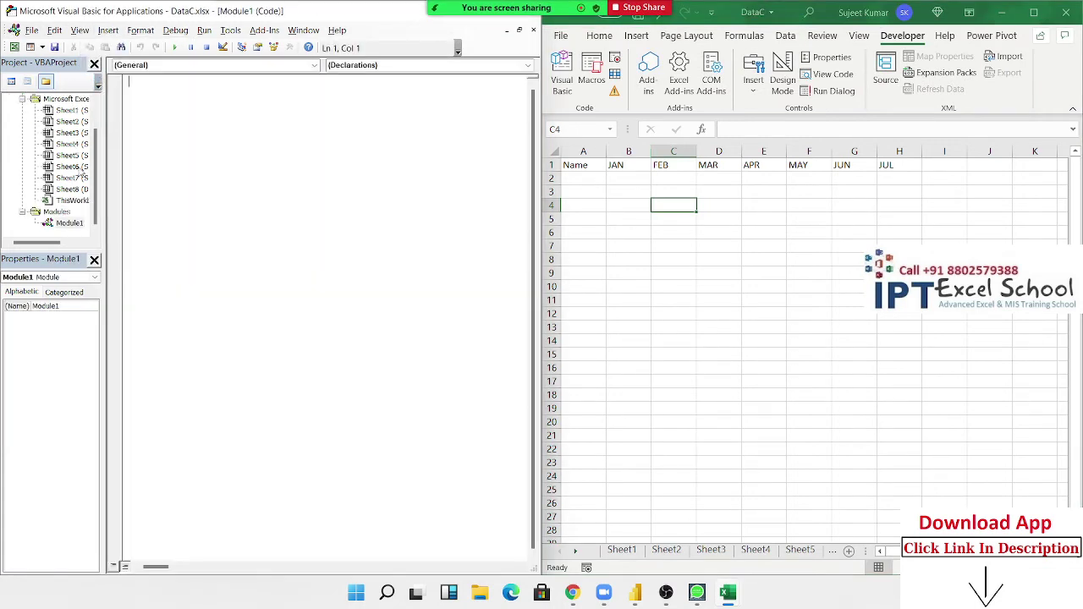
Step: Create the copyD Sub with a Sheets(1).Select line
text(Su)
text(D)
key(Return)
key(Return)
key(Return)
key(Return)
key(Return)
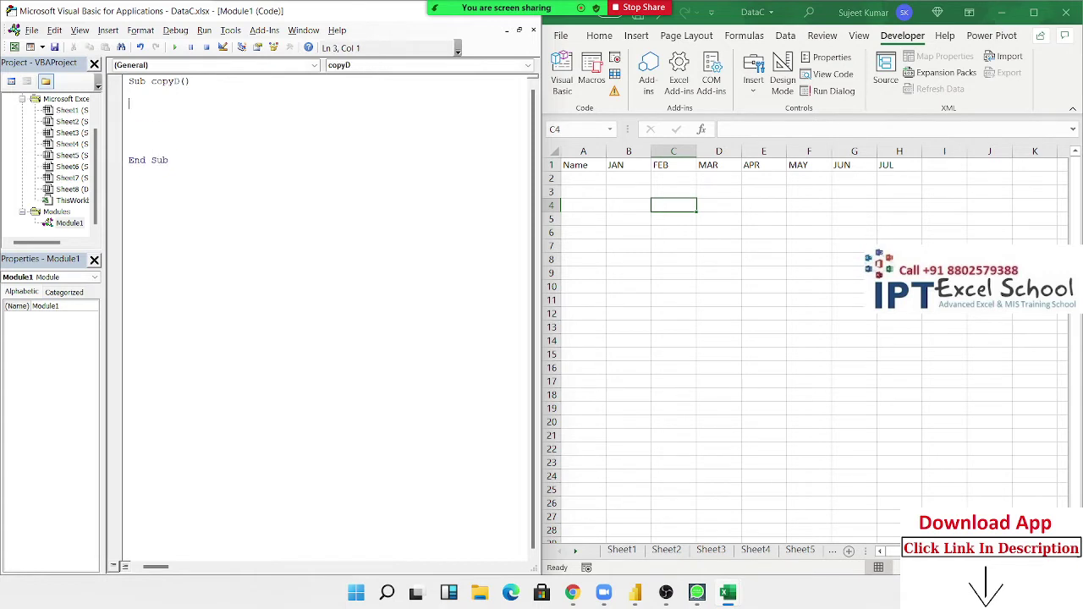
key(Return)
text(s)
text((1)
text(.Select)
key(Return)
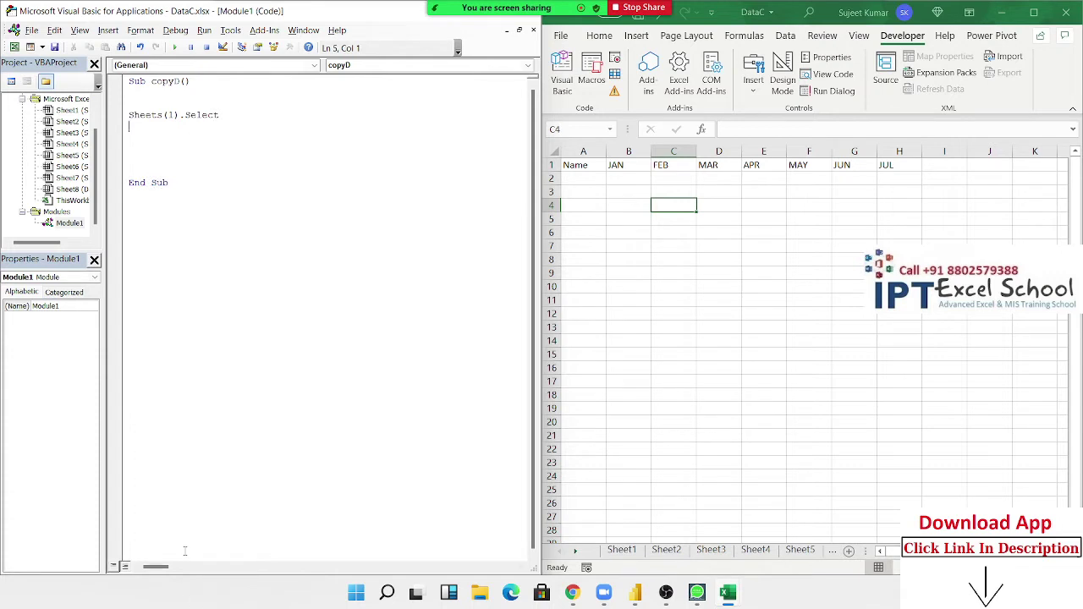
Step: Add Range("A1").CurrentRegion.Copy, checking the A1:H23 region on Sheet1
click(628, 551)
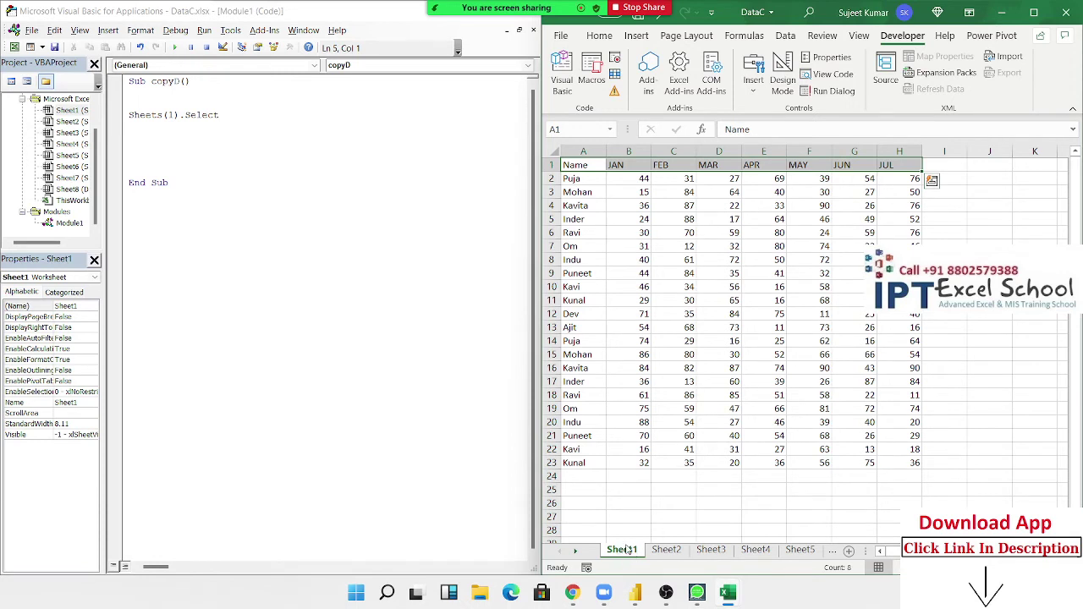
click(190, 137)
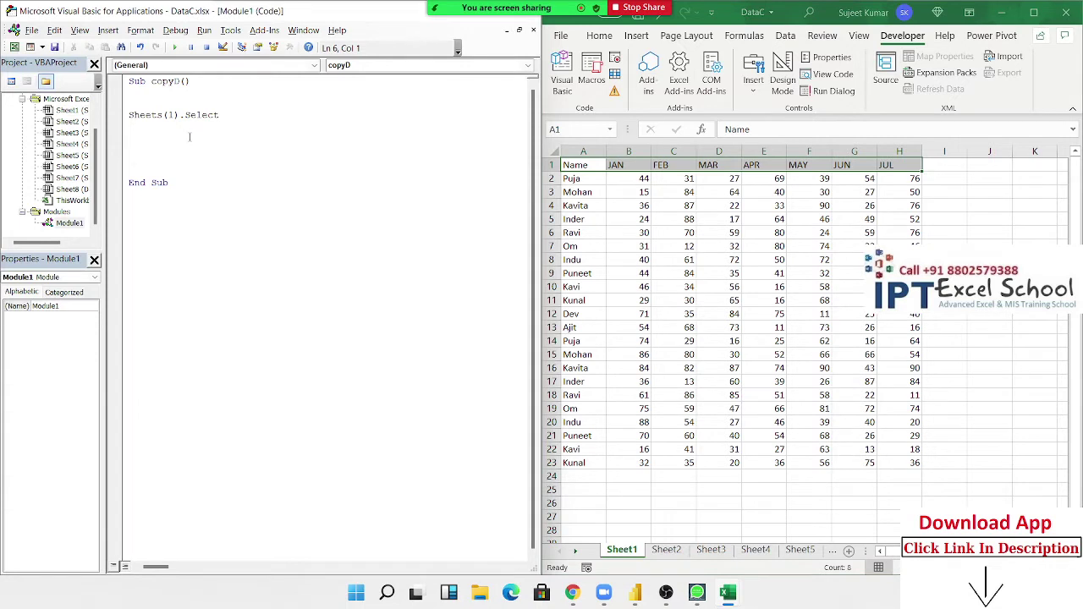
key(Up)
text(ran)
text(ge(")
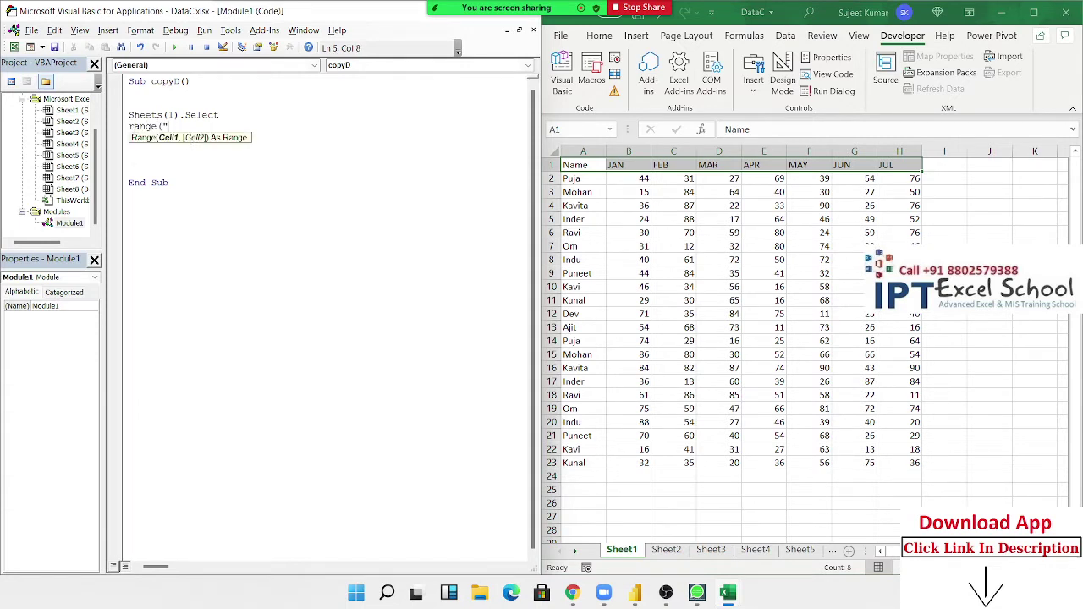
text(A1")
text().)
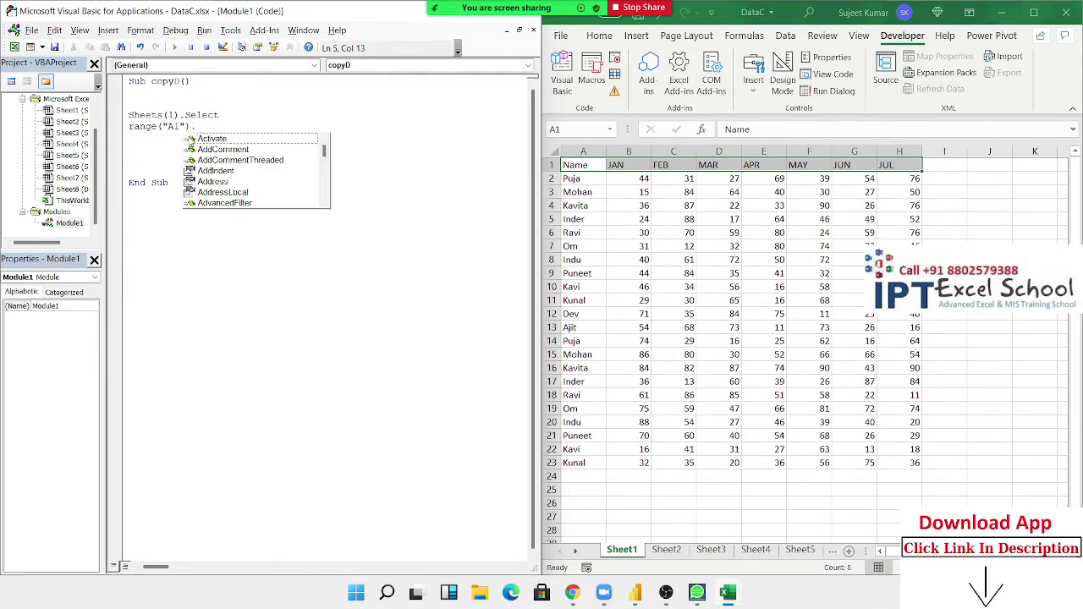
text(cu)
key(Down)
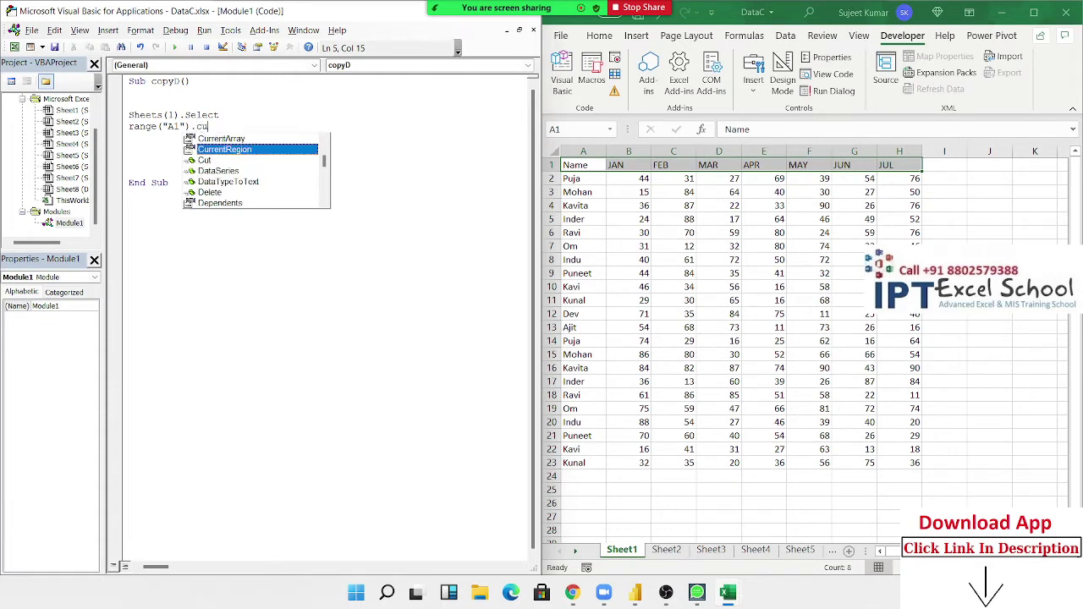
key(Tab)
text(.co)
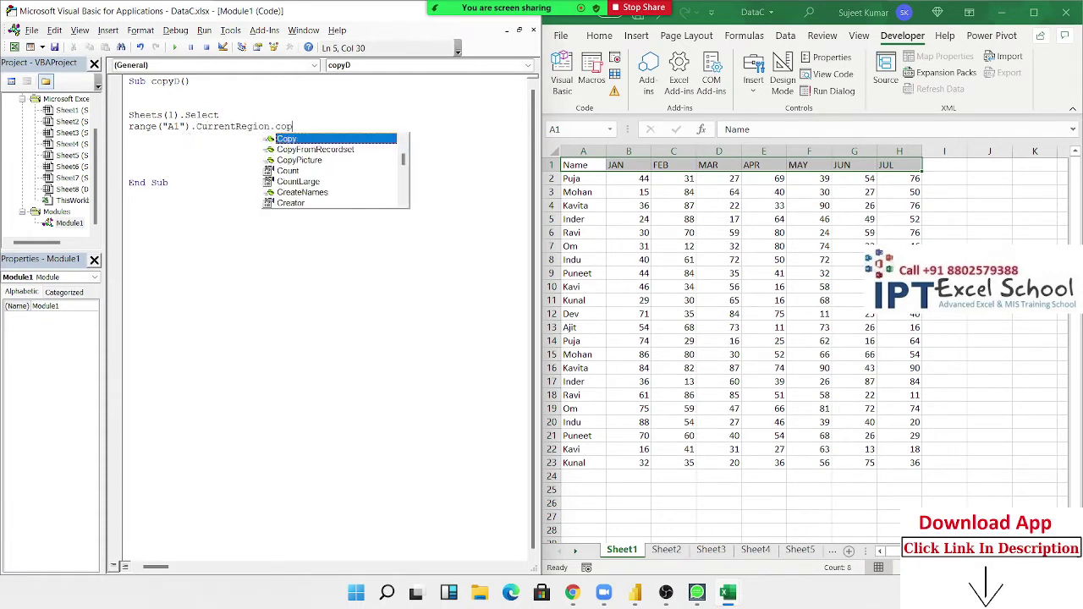
key(Tab)
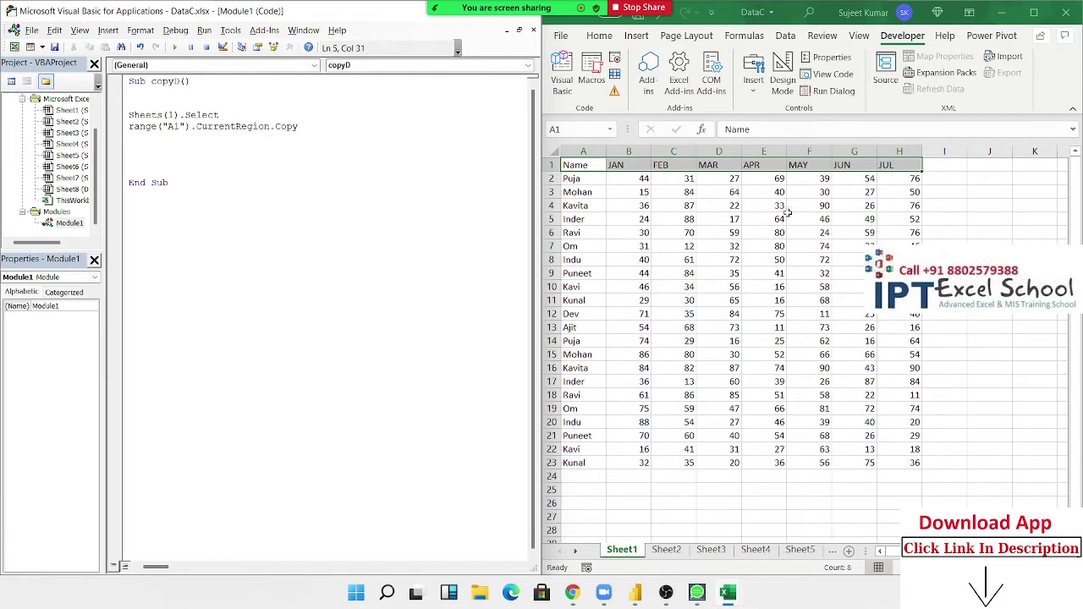
click(783, 205)
key(ctrl+a)
key(ctrl+c)
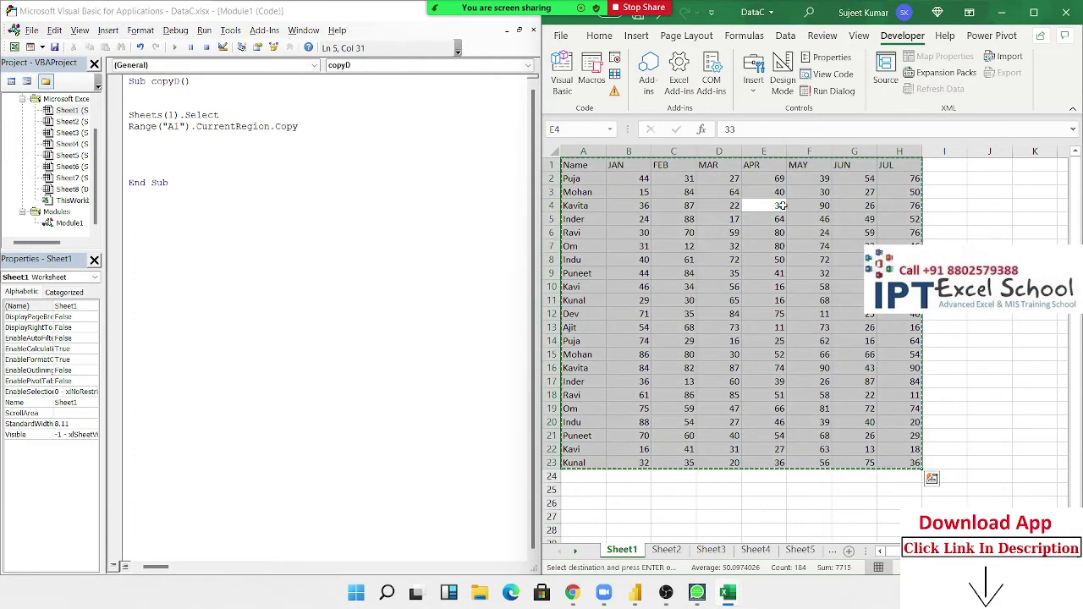
click(716, 232)
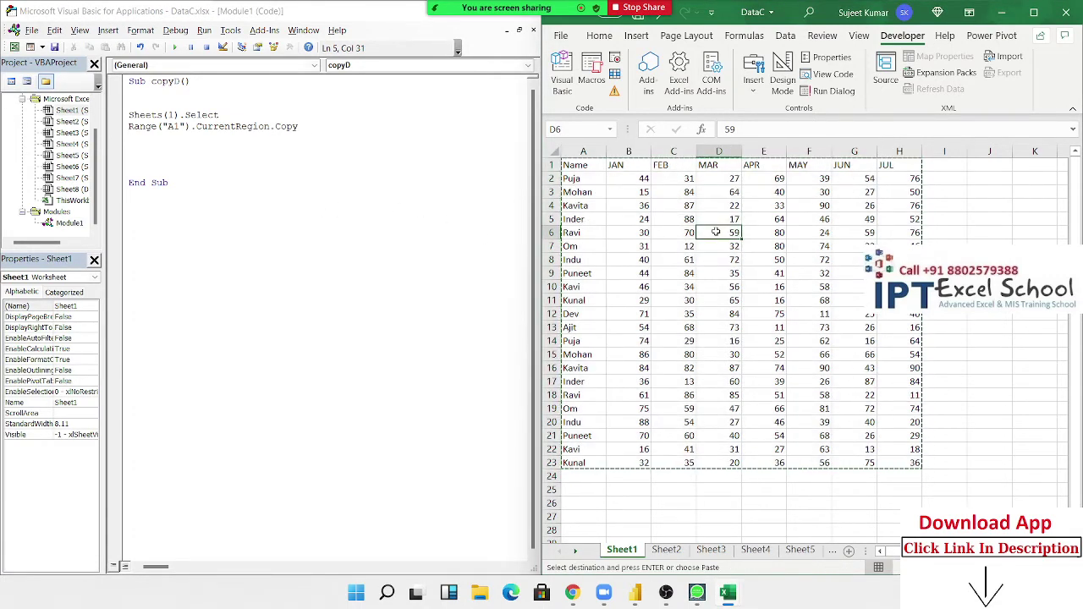
Step: Add a Sheets("Data").Select line and look at the Data sheet's target area
click(178, 138)
text(sh)
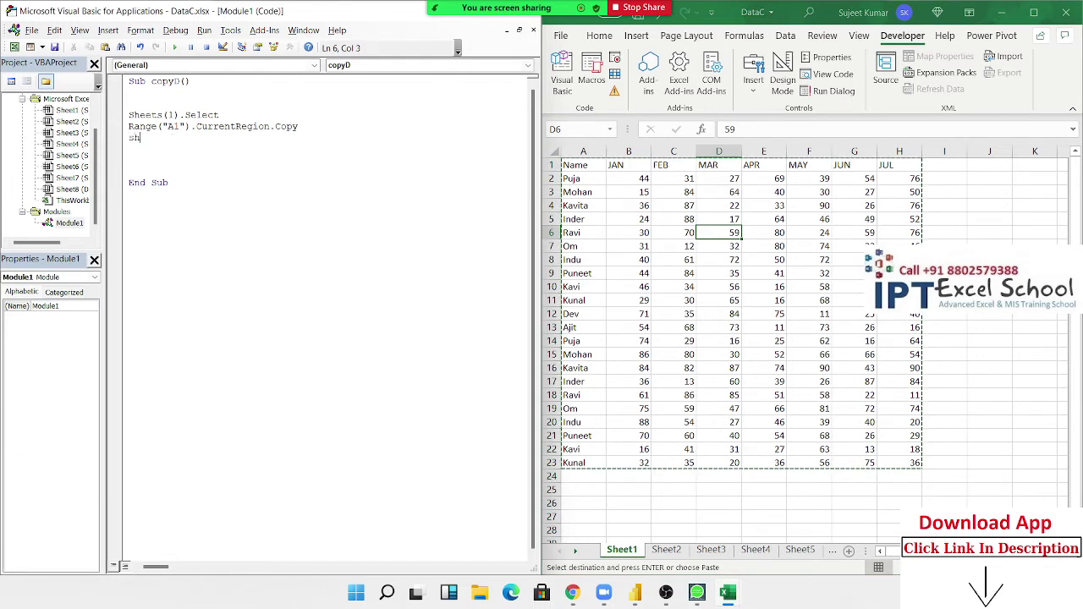
text(eets()
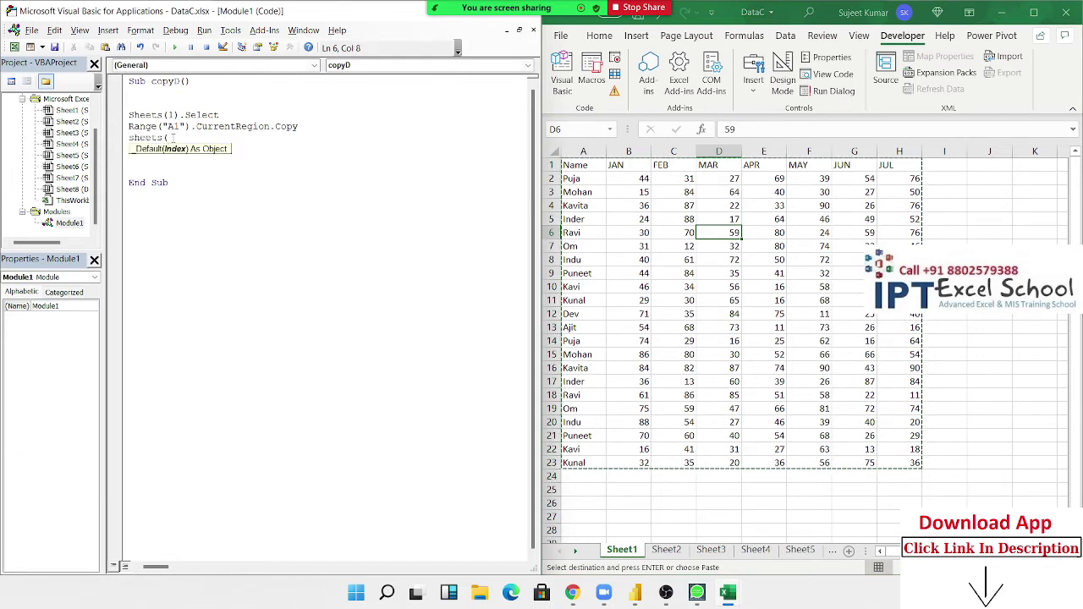
text("Data")
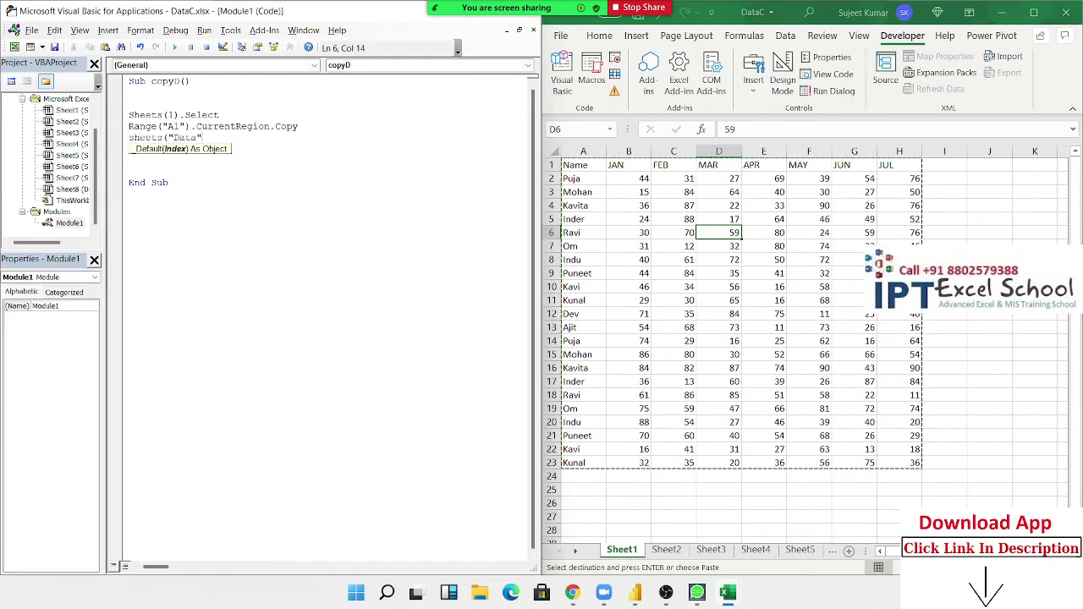
text().selec)
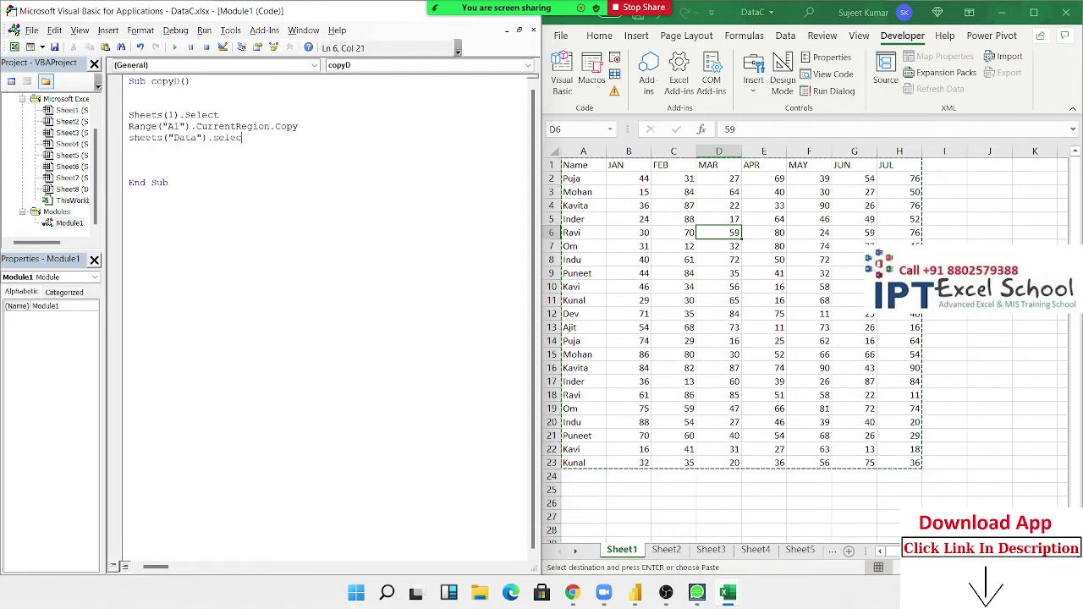
text(t)
key(Return)
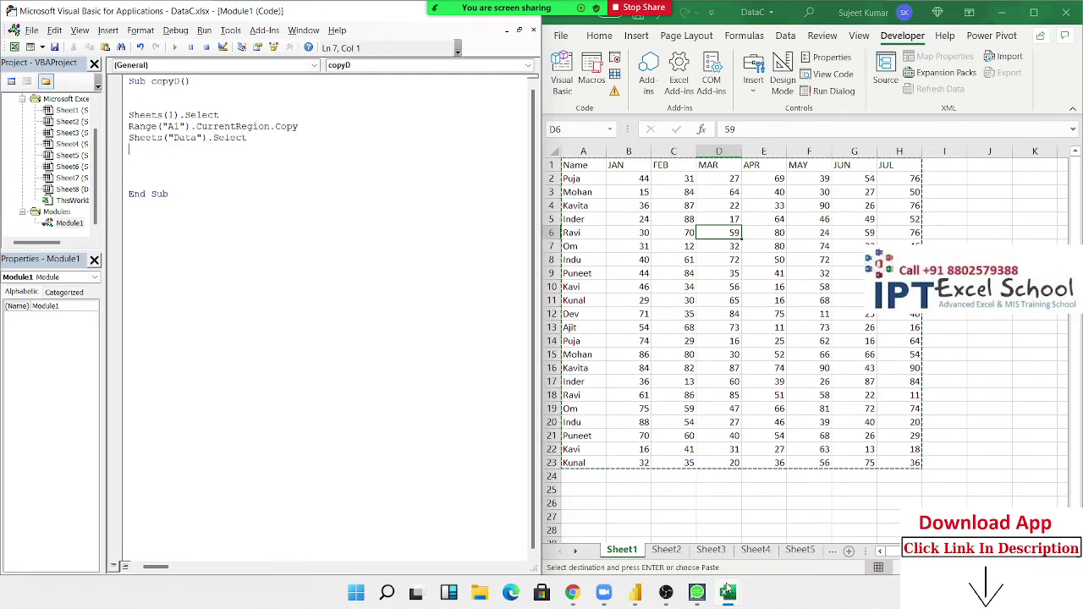
click(575, 550)
click(575, 551)
click(575, 551)
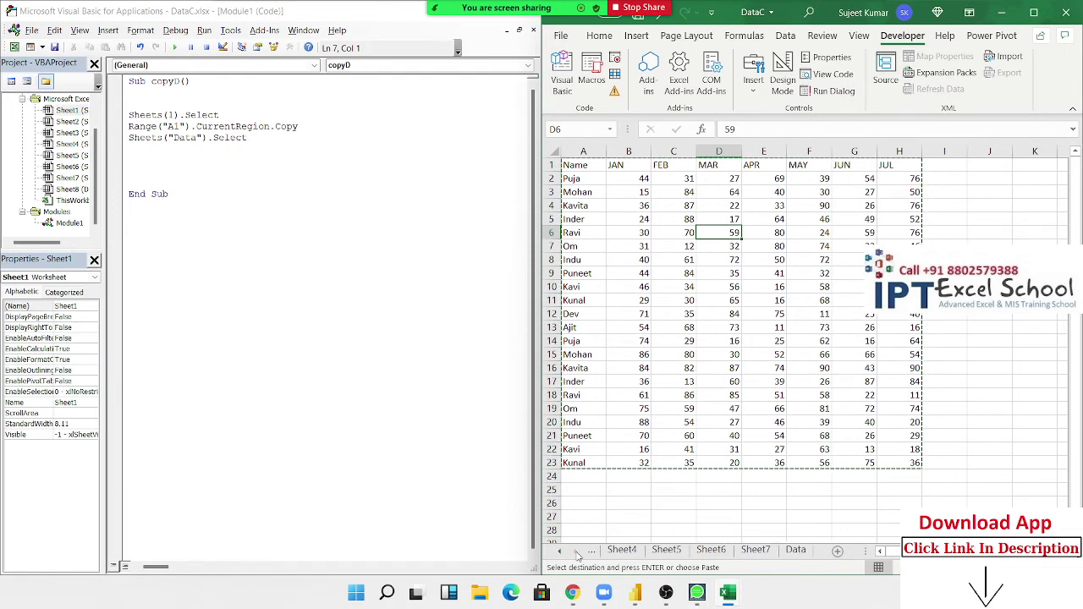
click(796, 550)
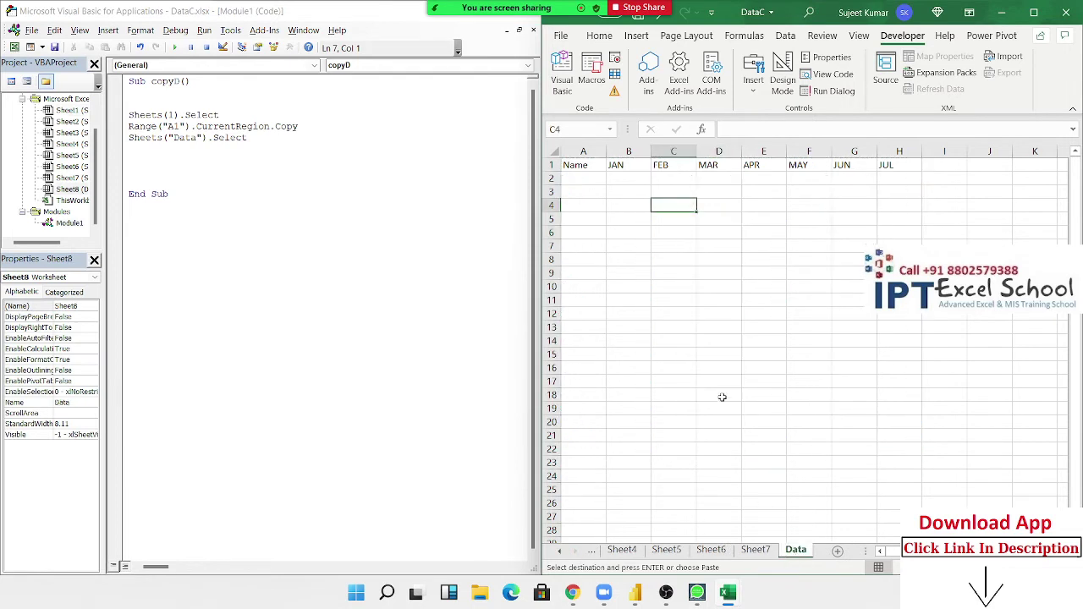
click(575, 170)
click(584, 179)
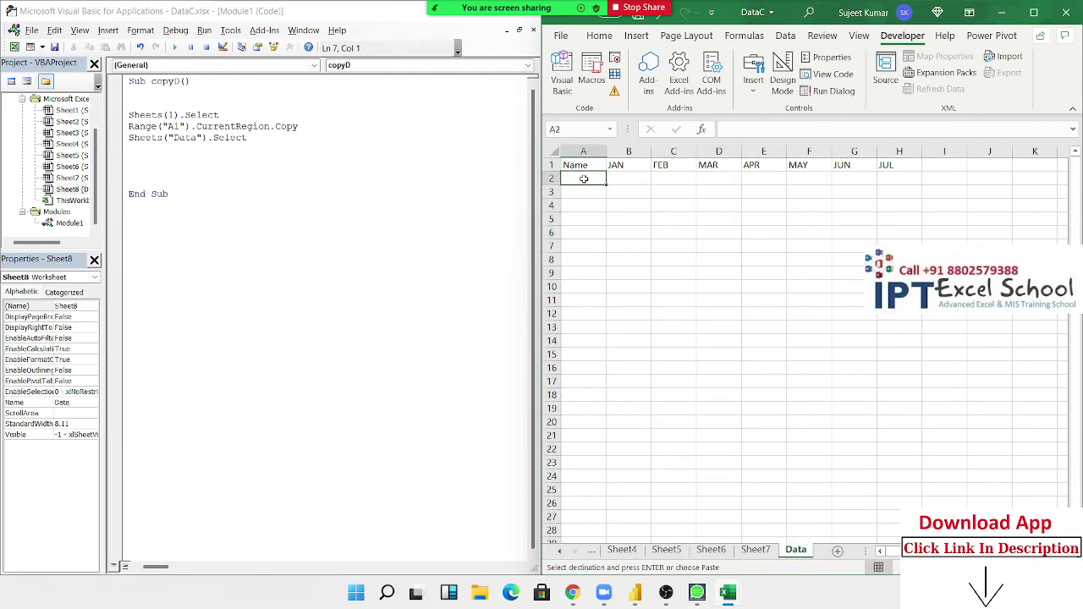
drag(575, 166, 882, 316)
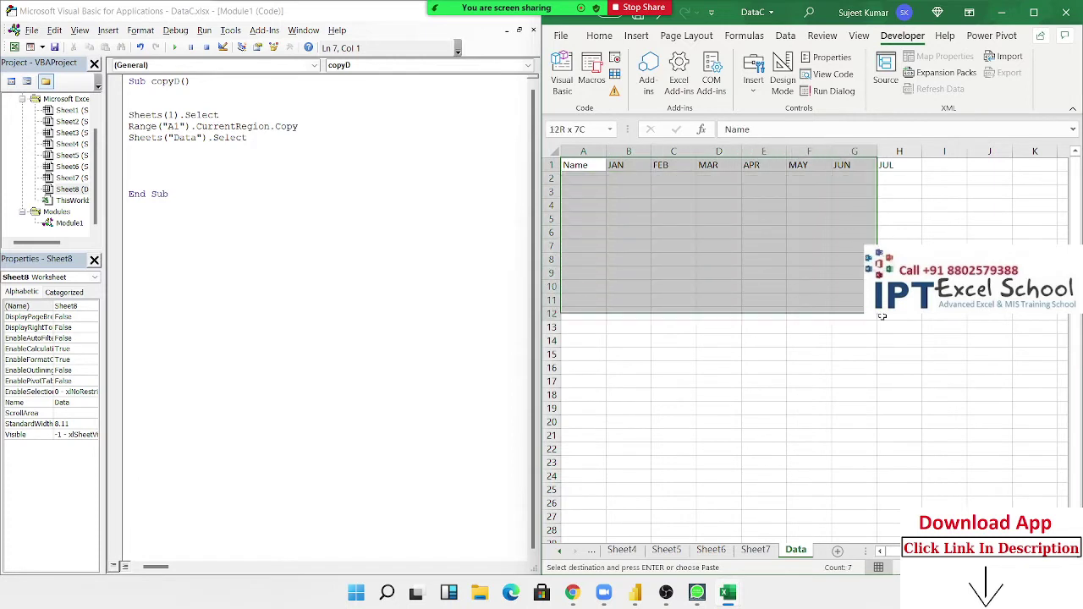
click(619, 406)
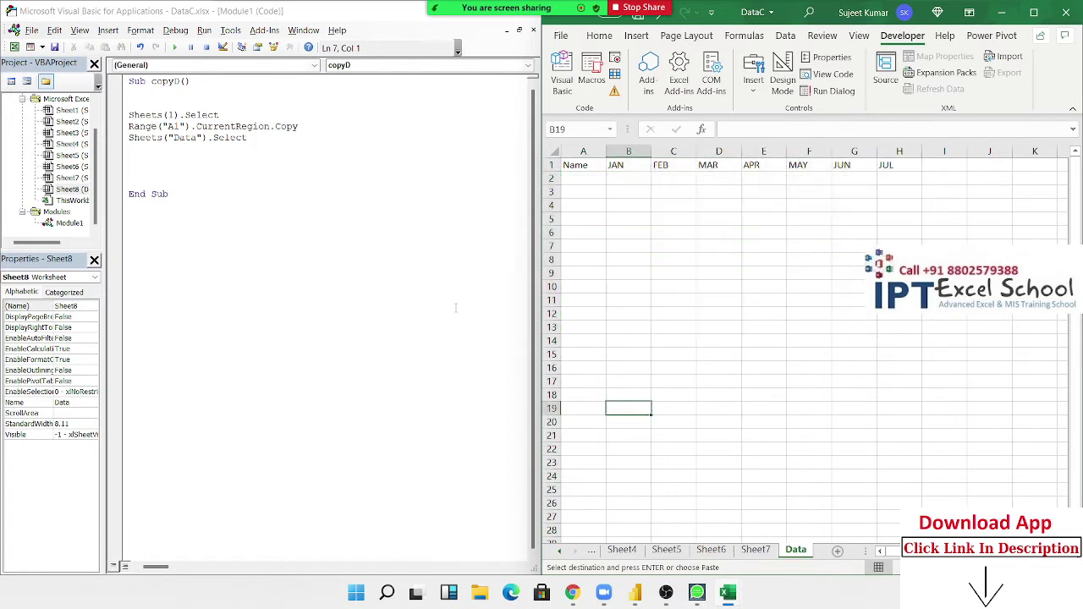
Step: Add Range("A65000").End(xlUp), then demonstrate it by jumping to A65000 and pressing Ctrl+Up
click(159, 154)
text(range)
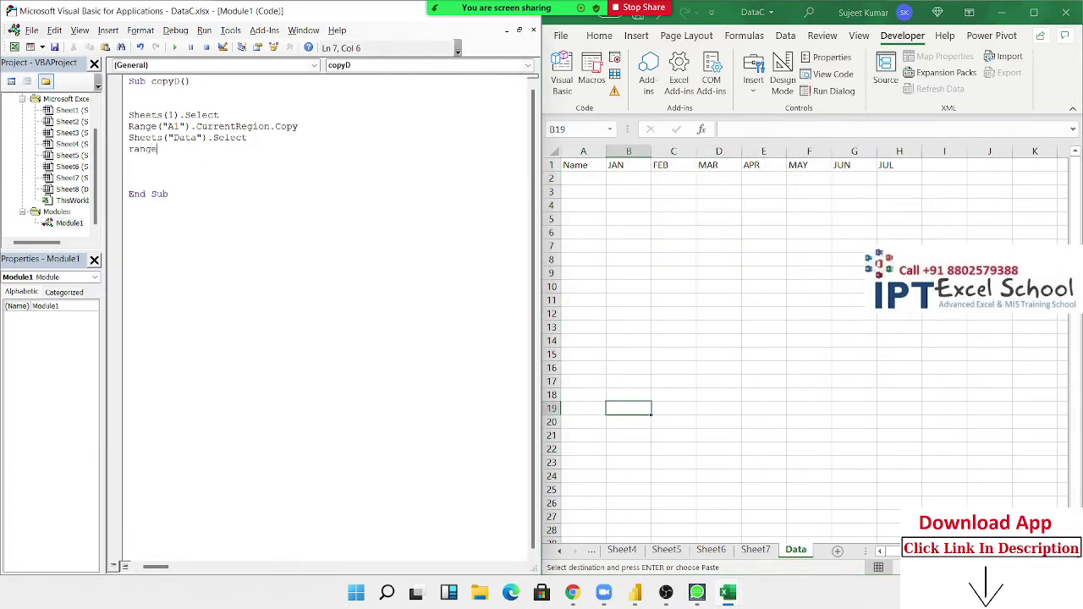
text(("A)
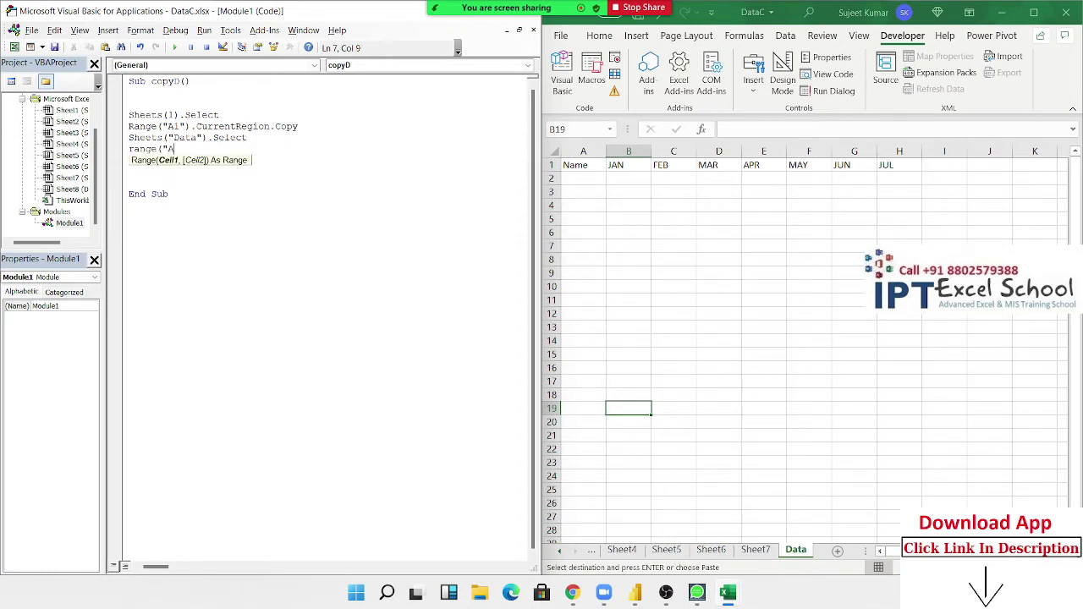
text(65000)
text(")))
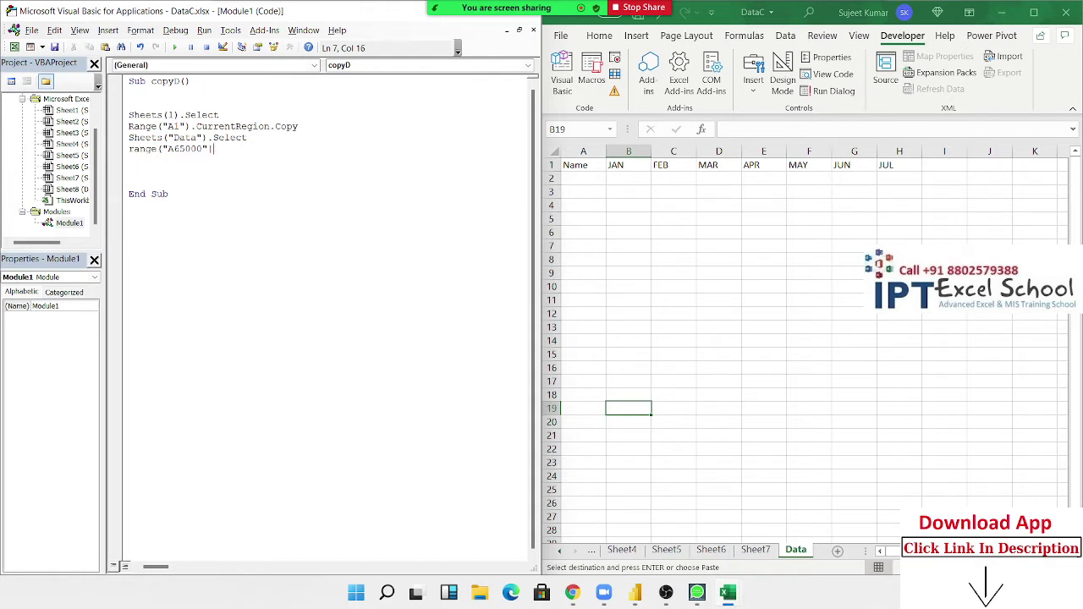
key(BackSpace)
key(BackSpace)
key(BackSpace)
text("))
text(.En)
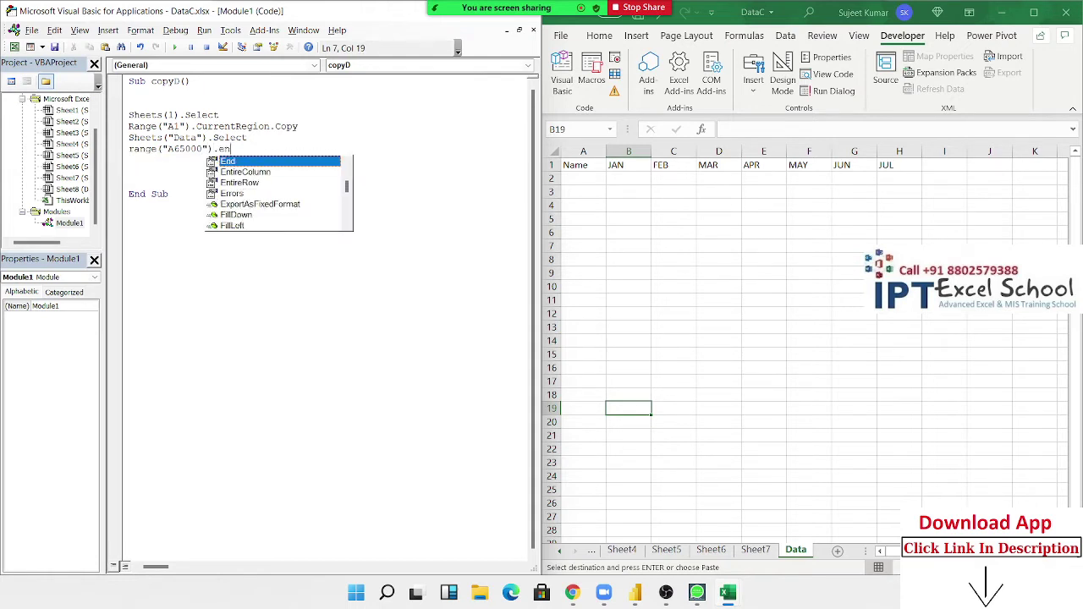
text(d()
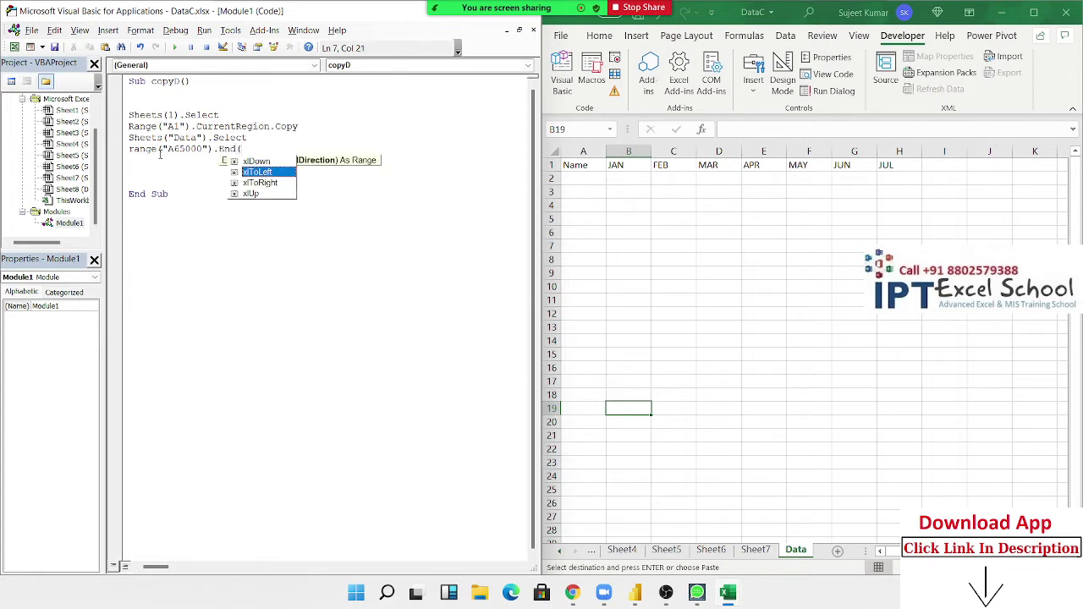
text(xlUp))
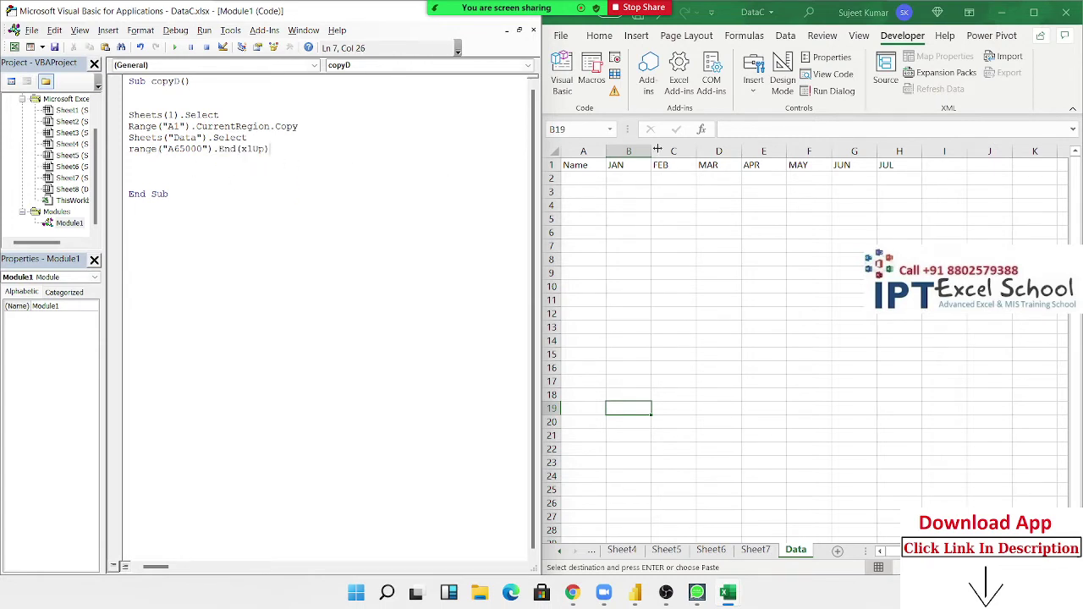
click(587, 126)
text(a65000)
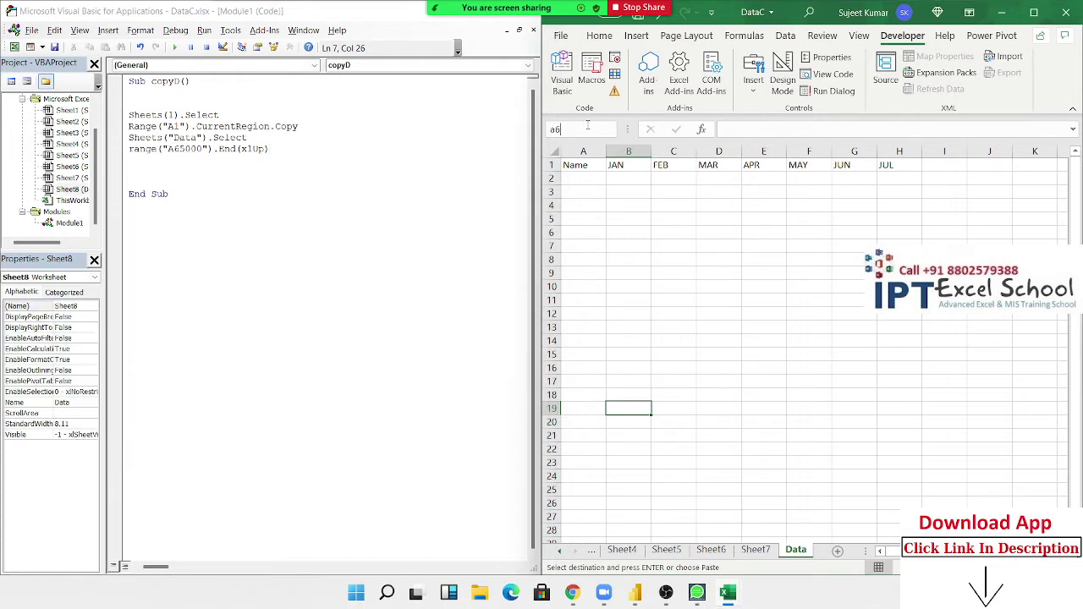
key(Escape)
key(Return)
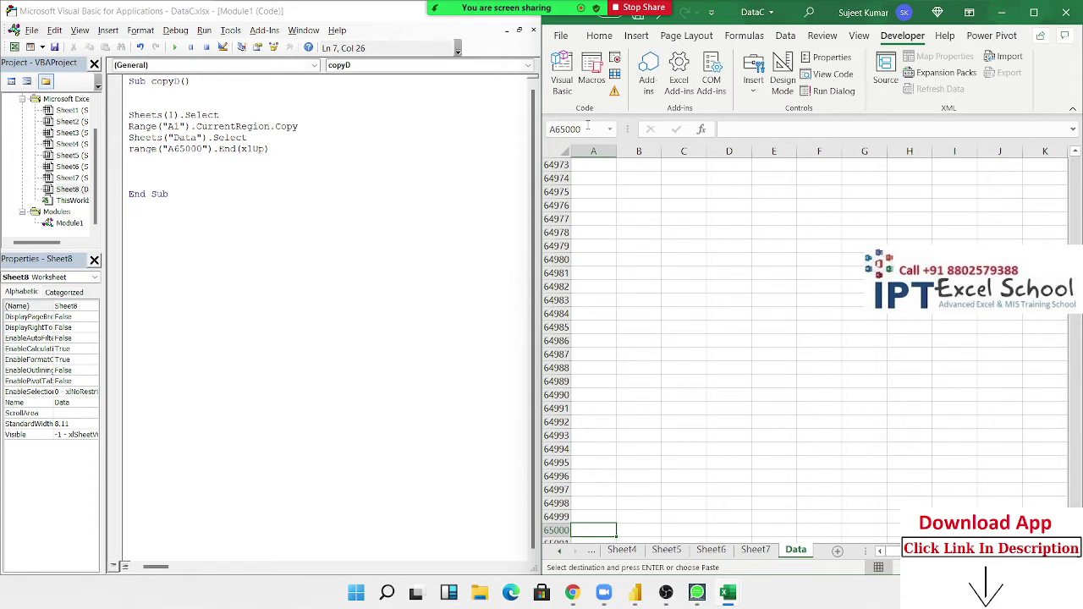
key(ctrl+Up)
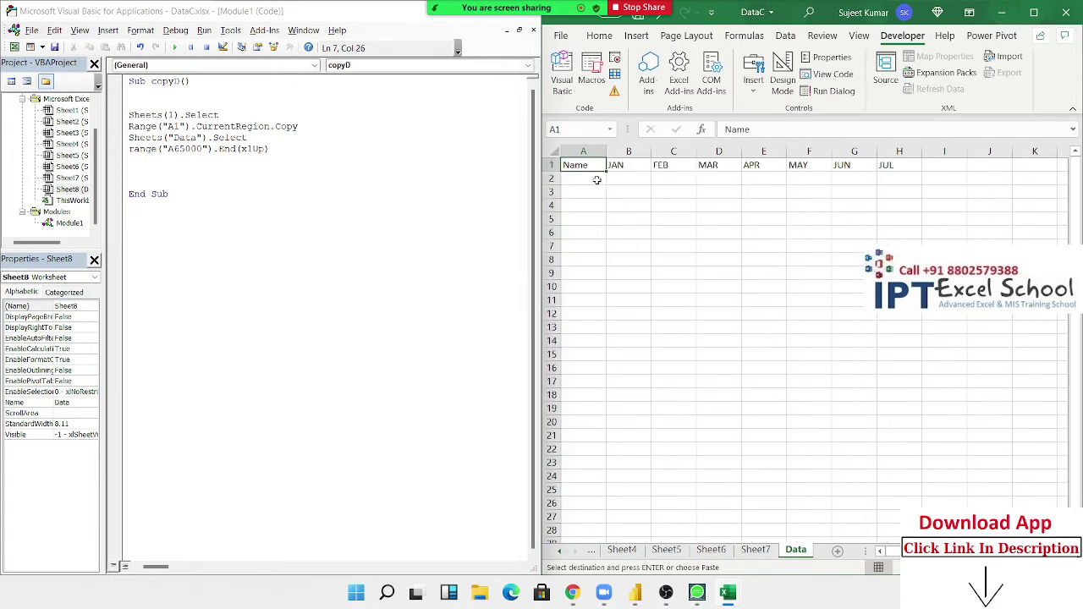
Step: Append .Offset(1, 0).PasteSpecial xlPasteValues to line 7
click(302, 153)
text(.Offset)
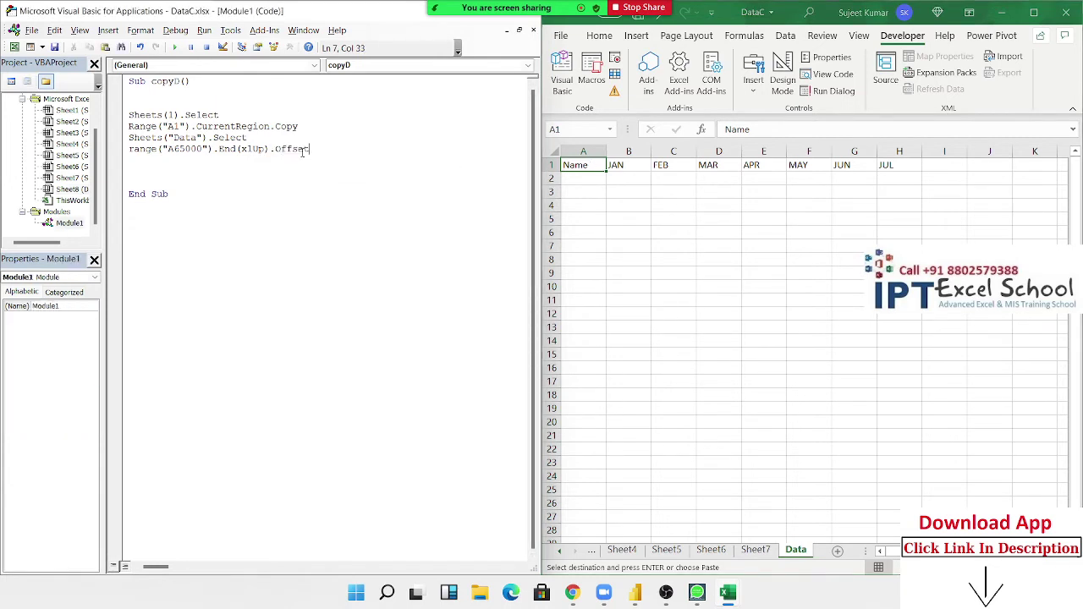
text(()
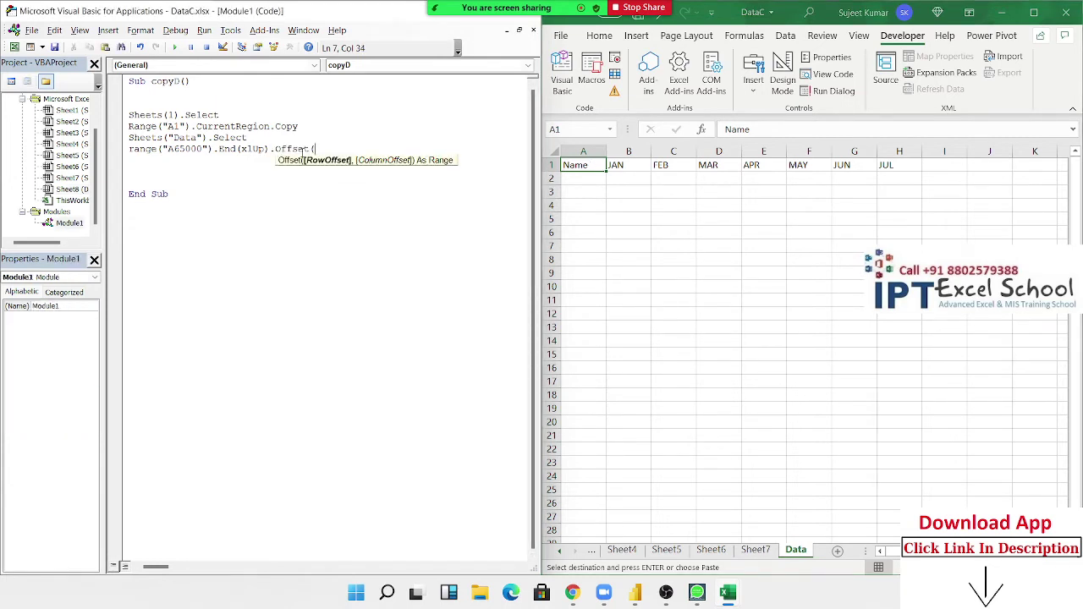
text(0)
key(BackSpace)
text(1)
text(,0))
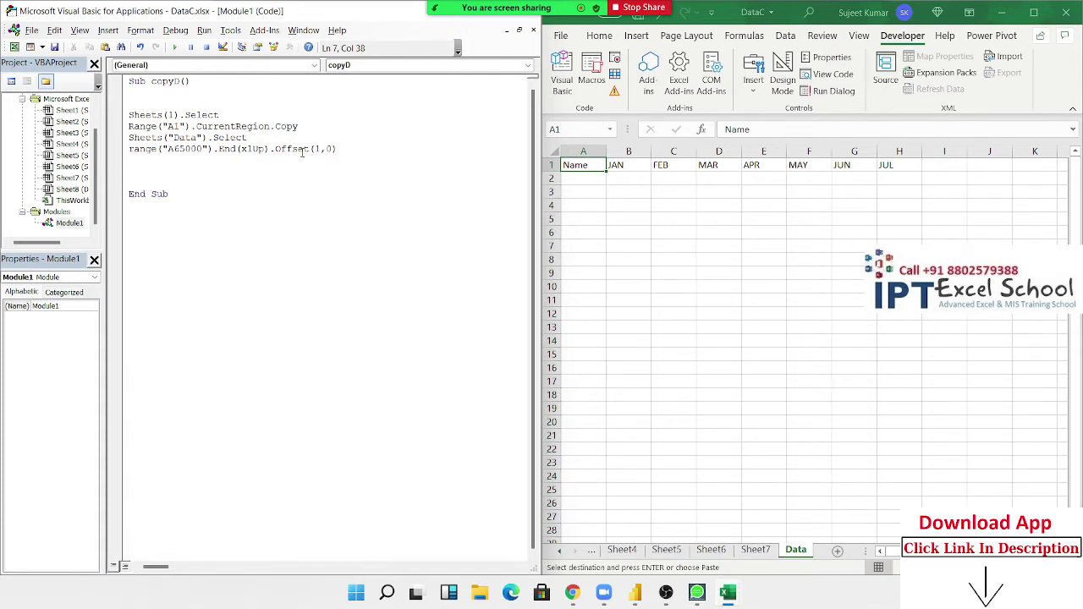
text(.p)
key(Down)
key(Down)
key(Down)
key(Tab)
key(Down)
key(Down)
key(Down)
key(Down)
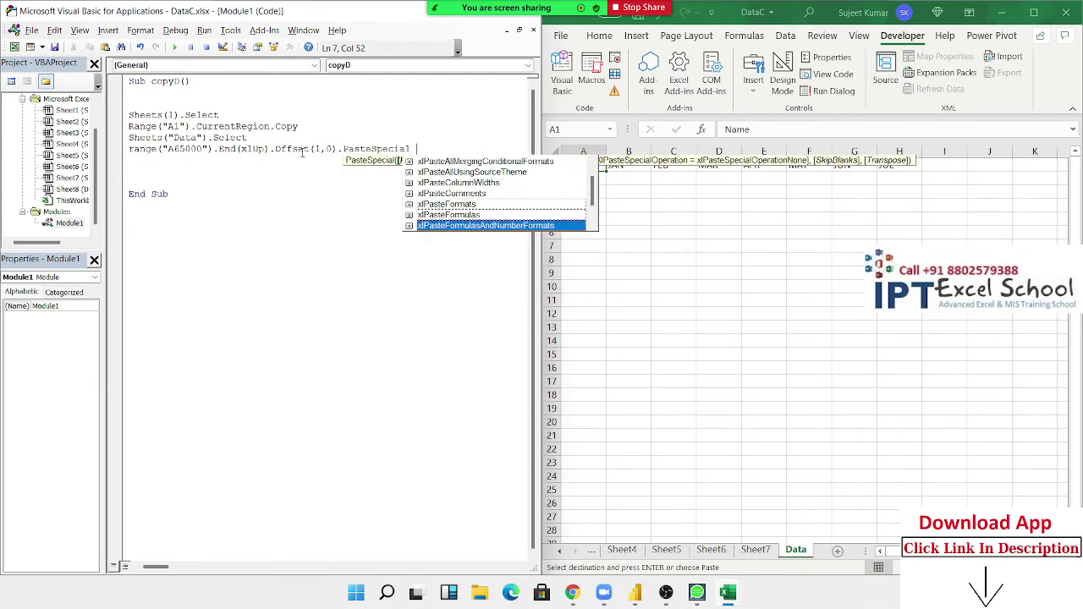
key(Down)
key(Down)
key(Down)
key(Up)
key(Tab)
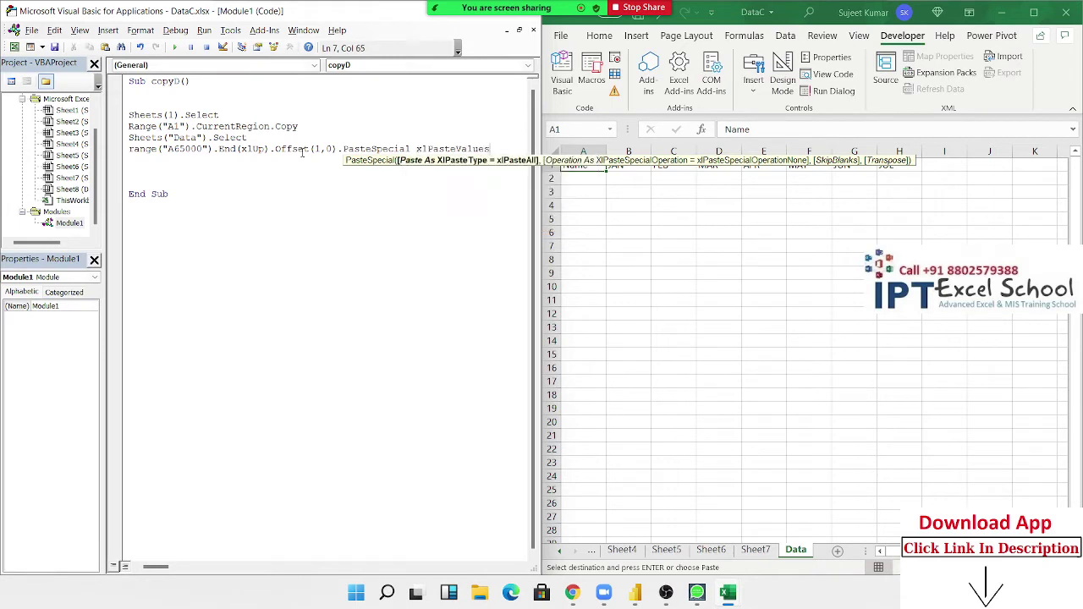
Step: Paste the copied Sheet1 table into the Data sheet at A2
key(Return)
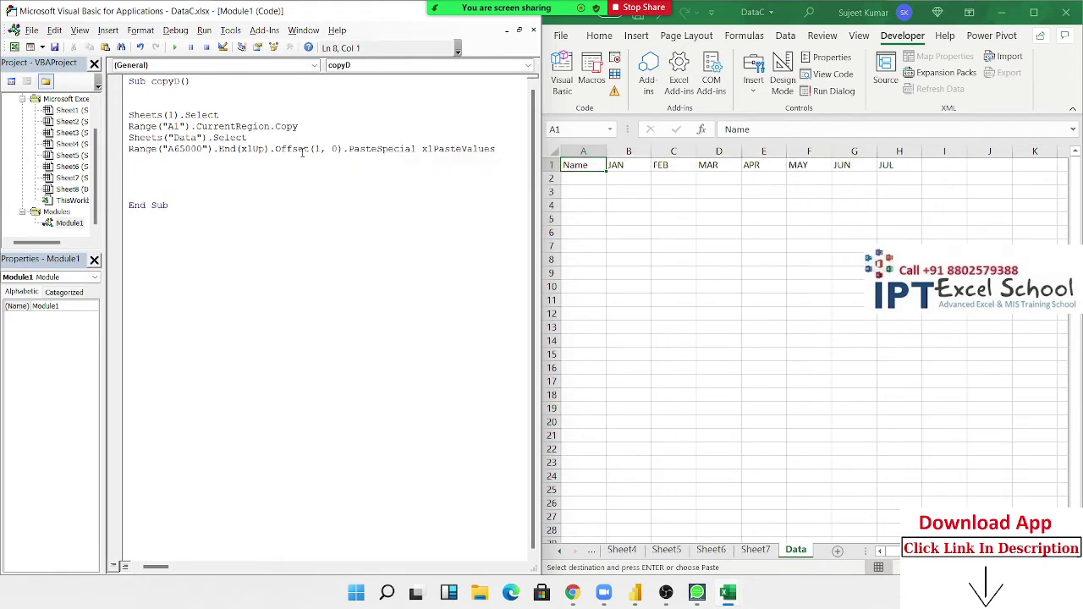
key(Down)
click(591, 178)
key(ctrl+v)
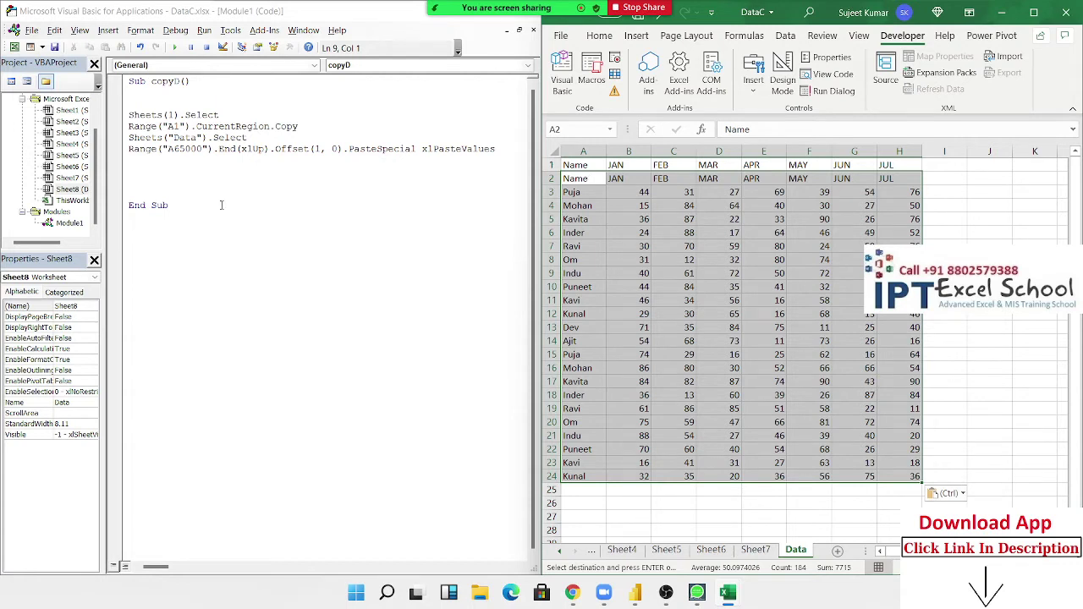
Step: Add ActiveCell.EntireRow.Delete to copyD and delete the duplicate header row 2 on Data
click(146, 160)
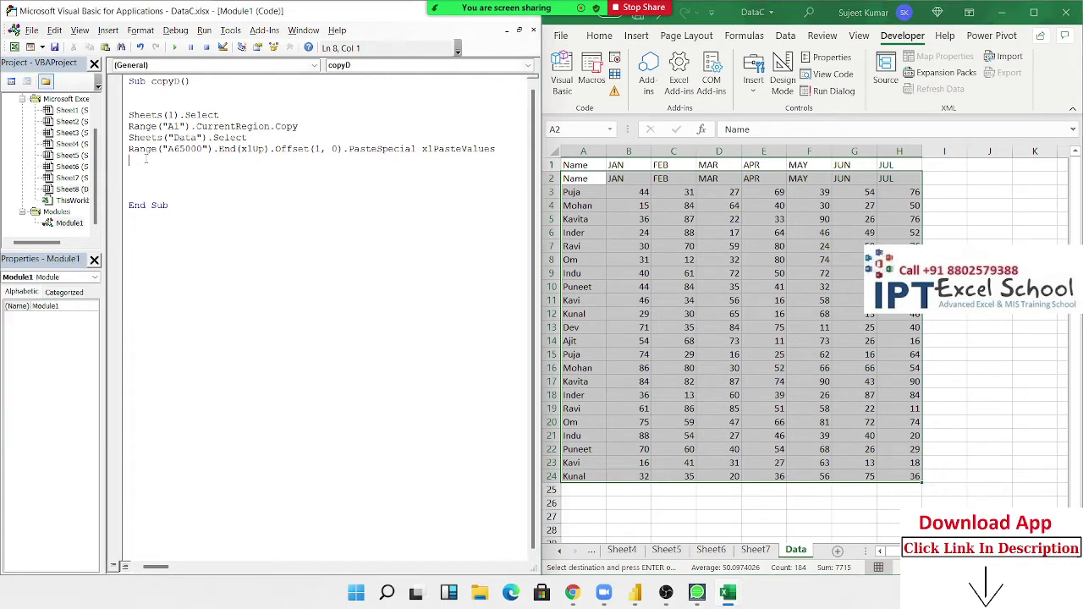
text(active)
text(cell)
text(.entirer)
key(Tab)
text(.de)
key(Return)
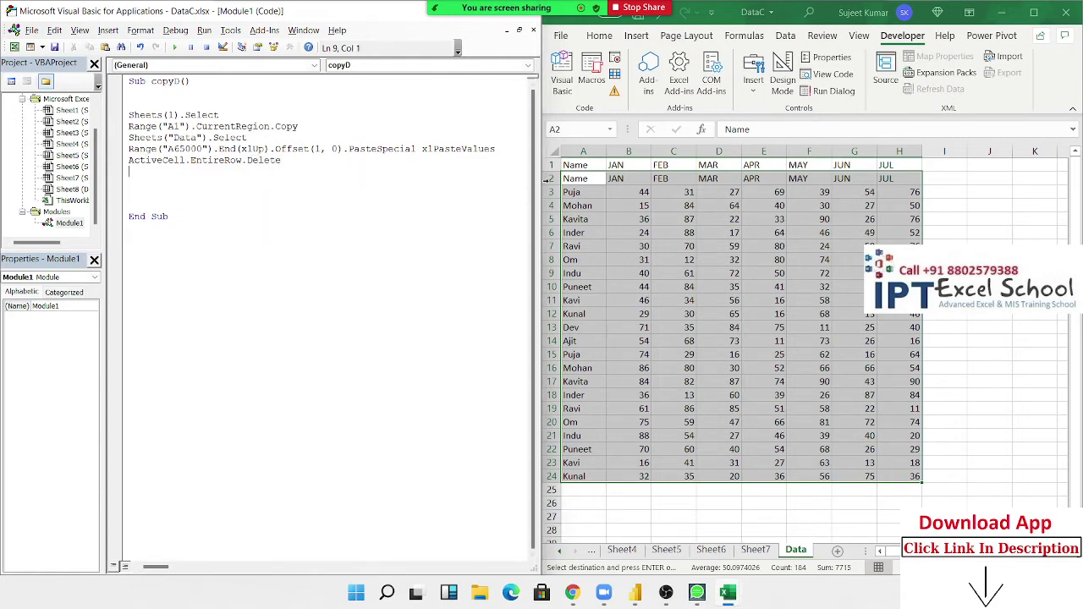
click(550, 179)
key(ctrl+minus)
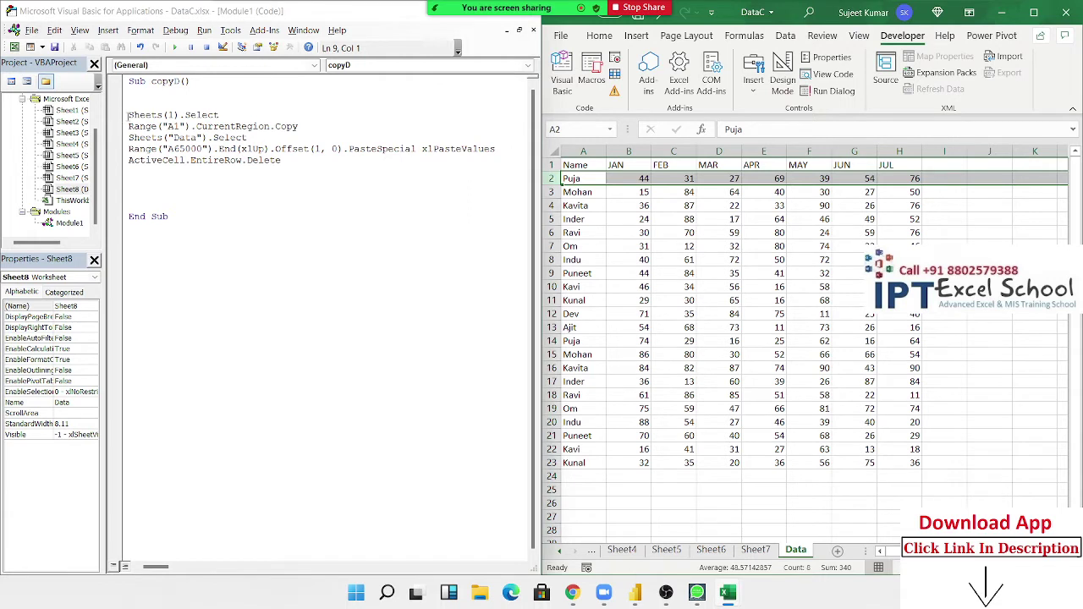
click(129, 114)
key(shift+Down)
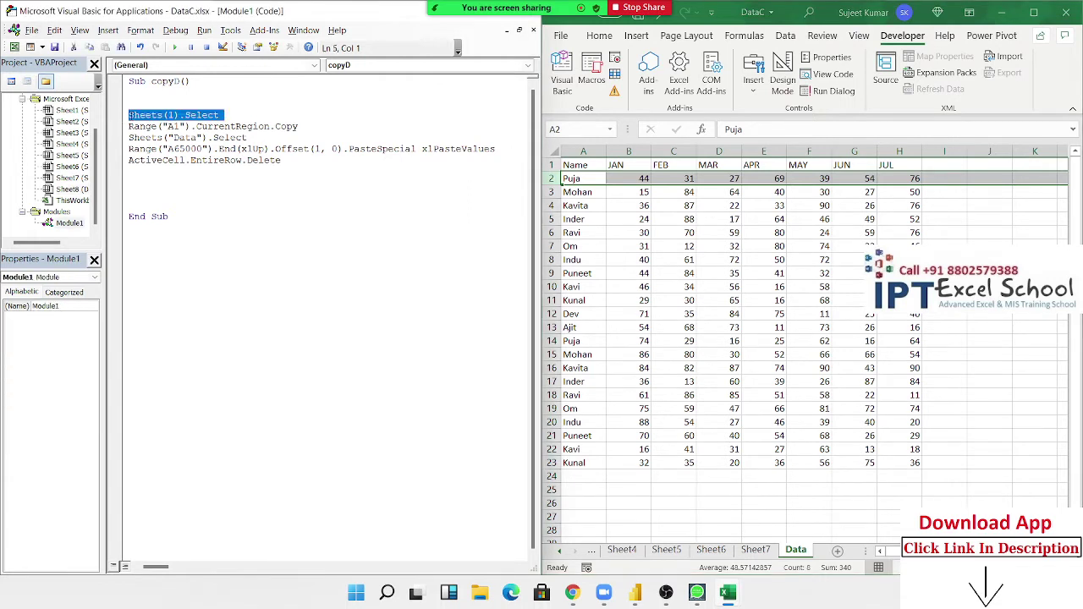
click(131, 119)
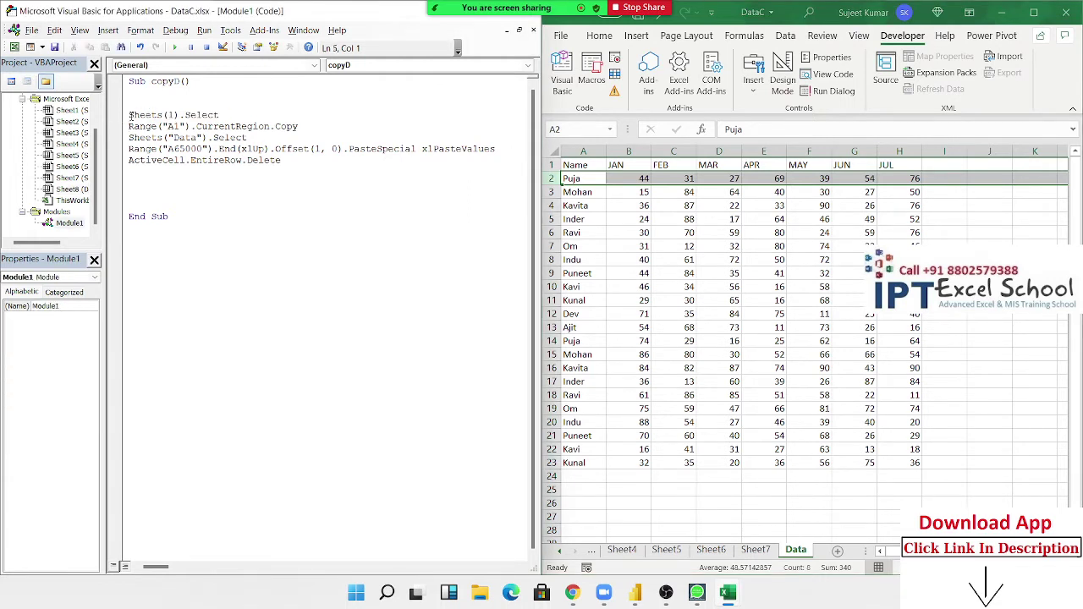
key(shift+Down)
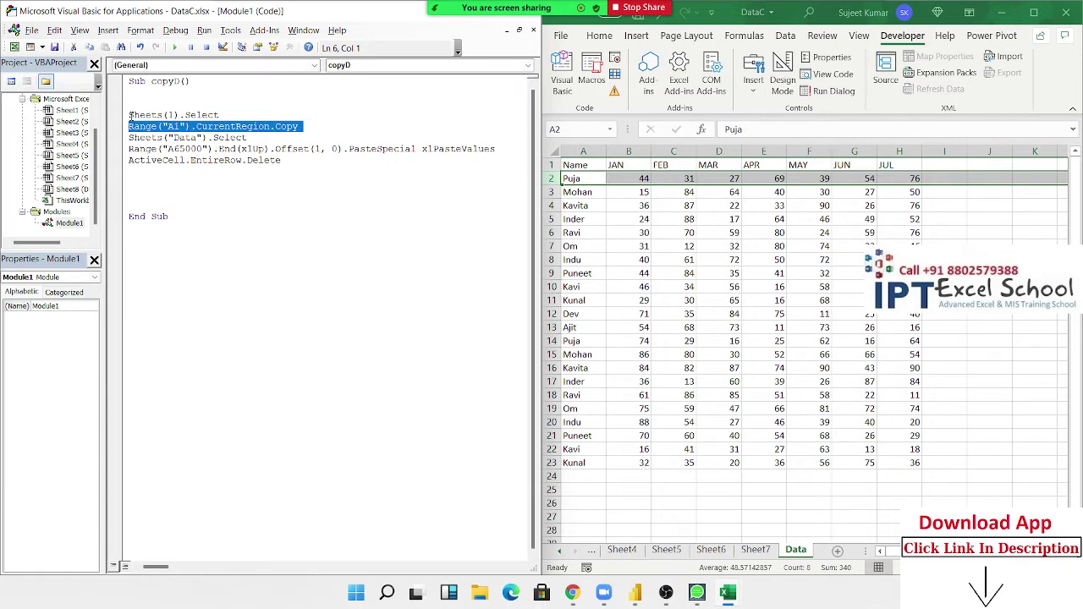
key(Right)
key(shift+Down)
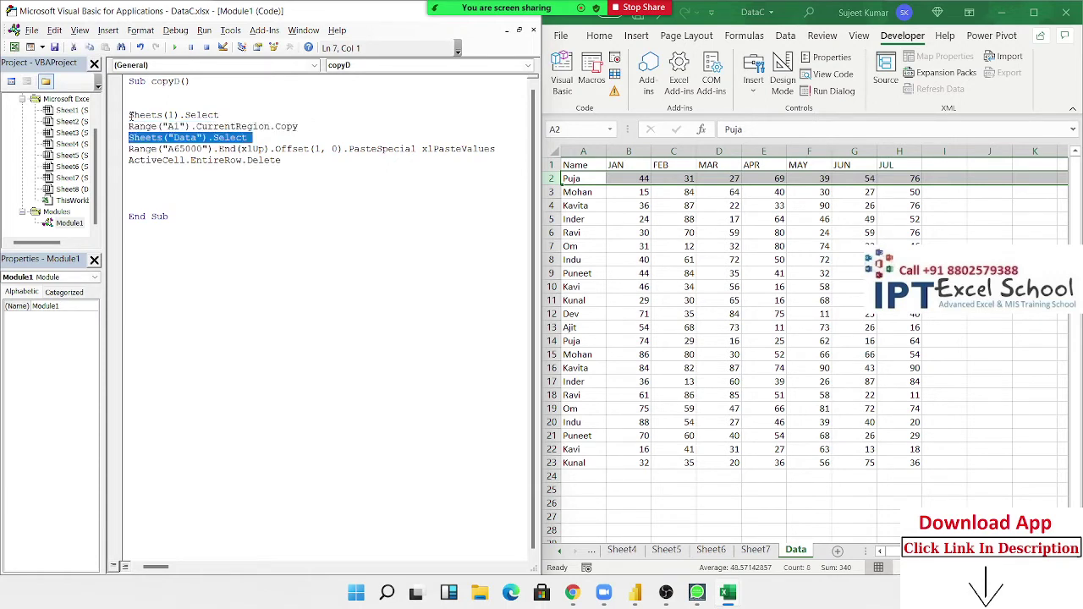
key(Right)
key(shift+Down)
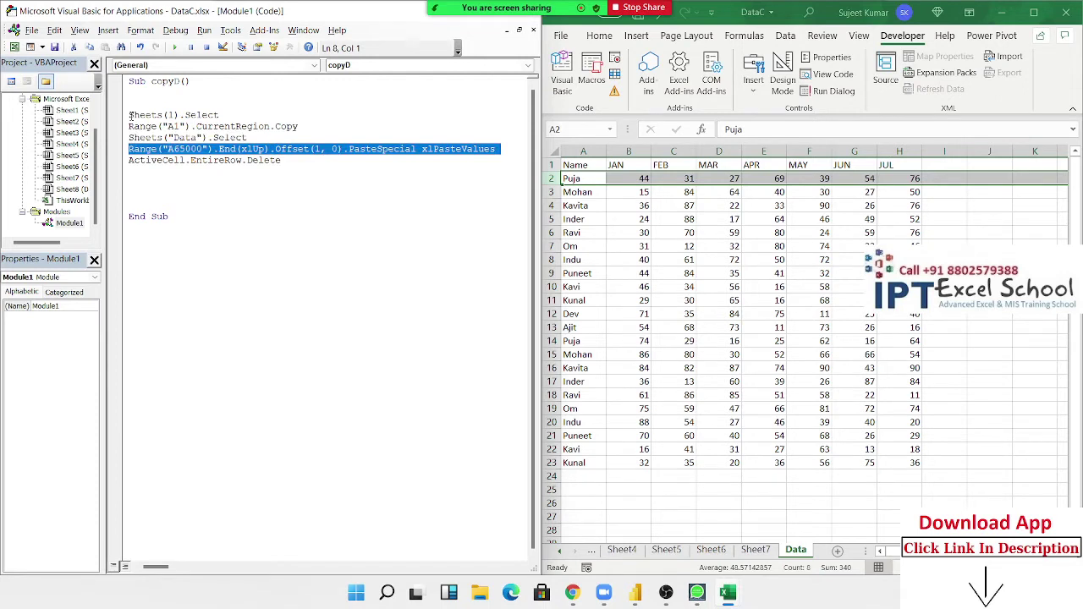
key(Right)
key(shift+Down)
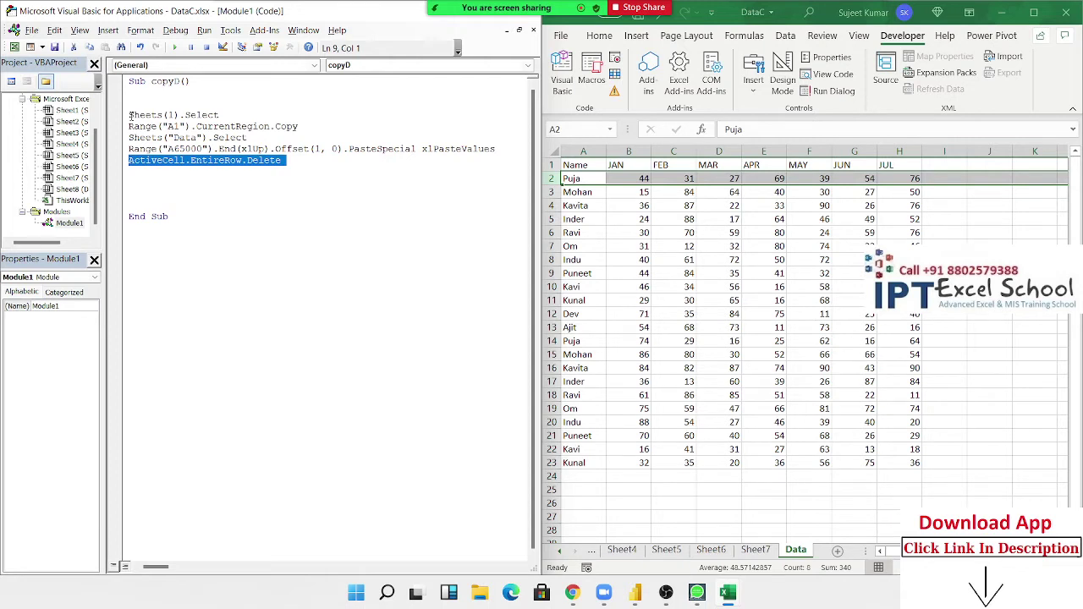
click(448, 22)
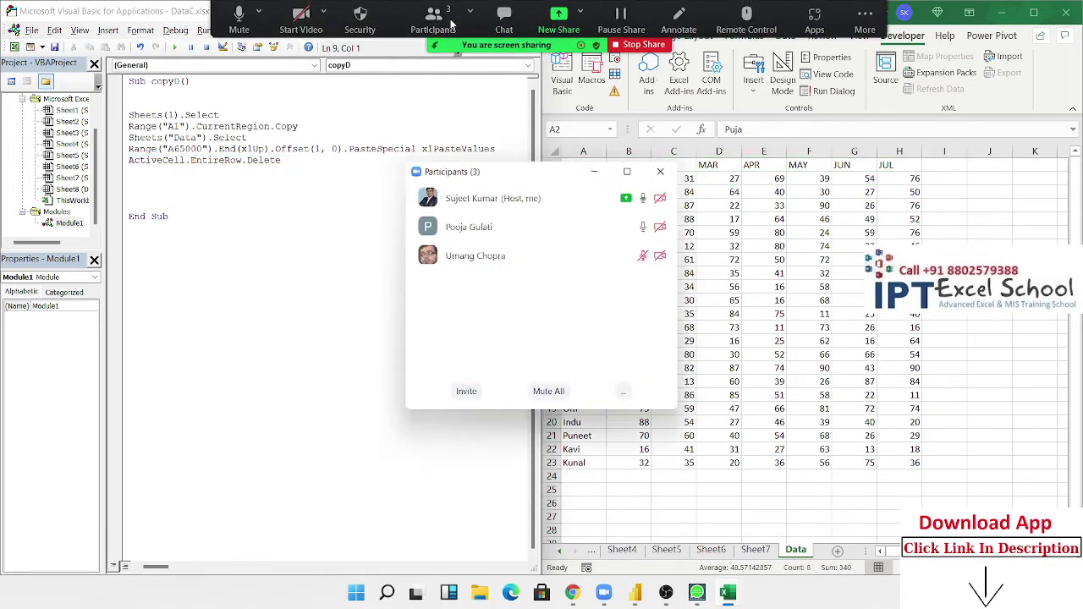
click(660, 171)
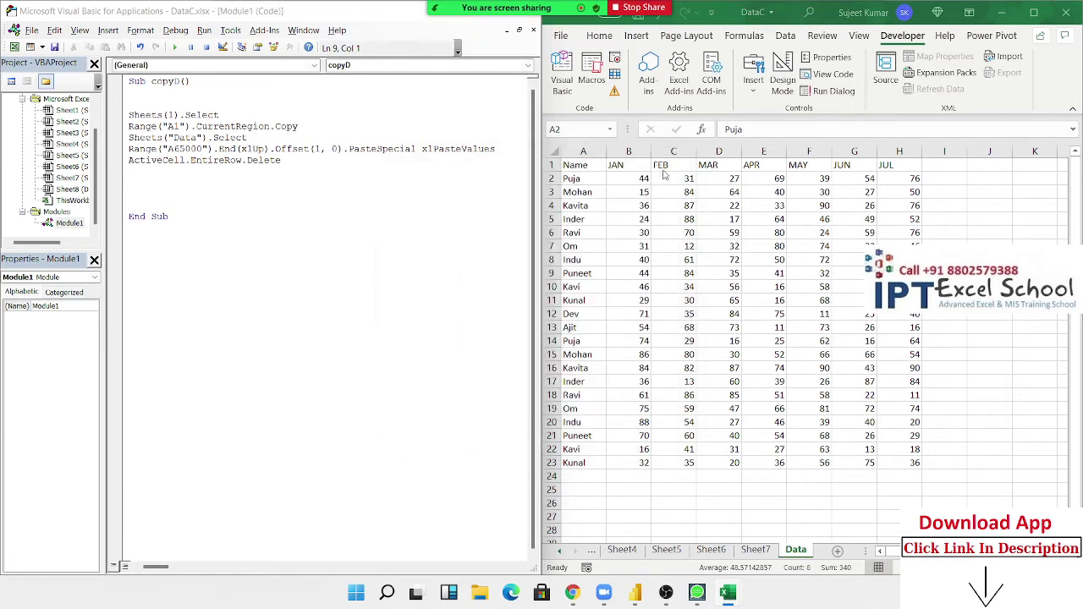
click(222, 187)
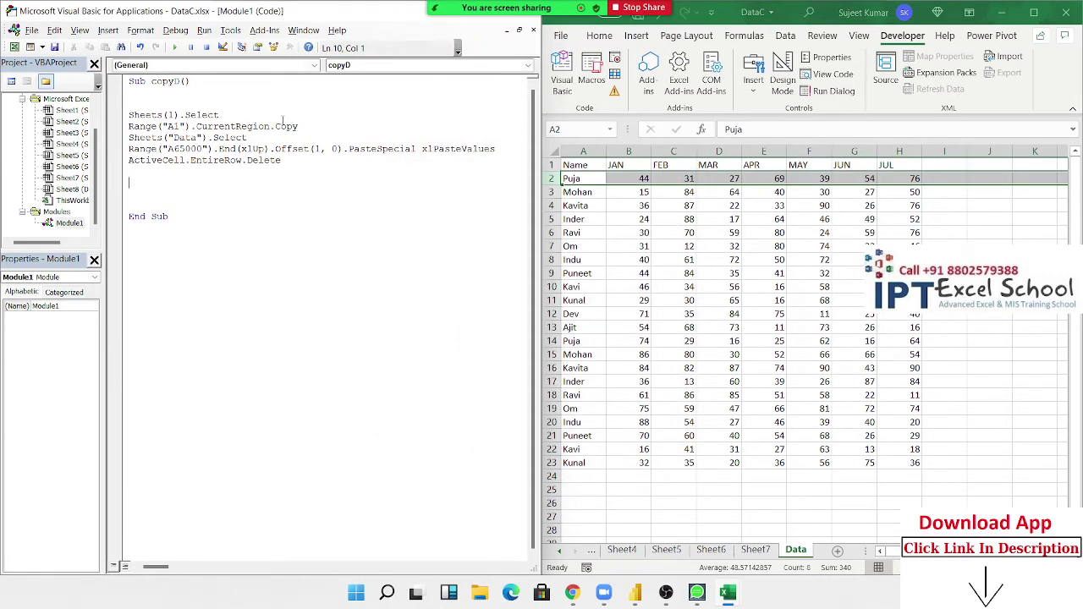
click(230, 170)
click(674, 221)
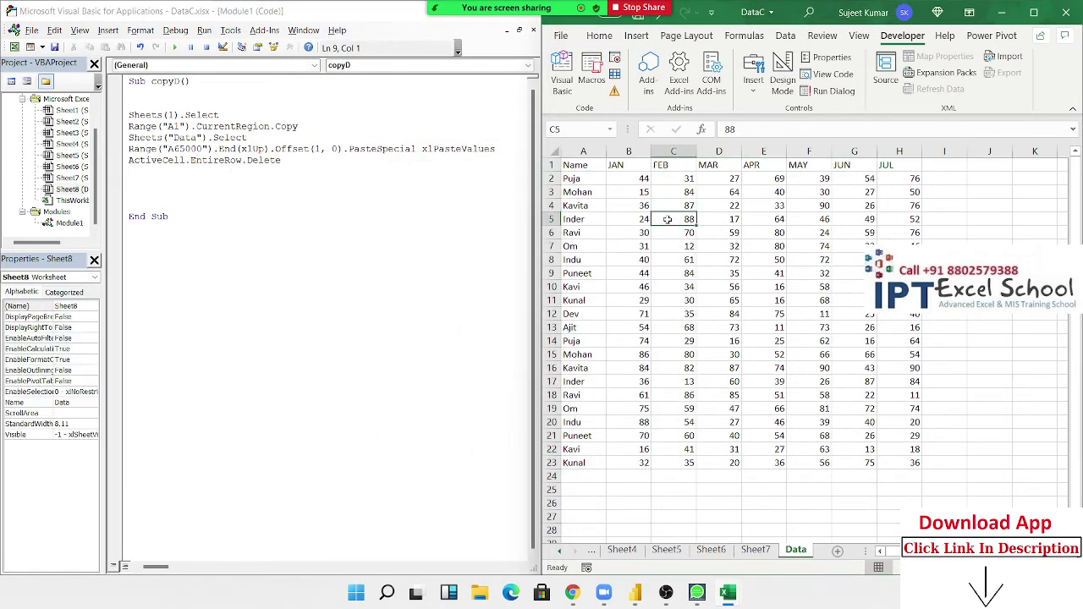
click(222, 183)
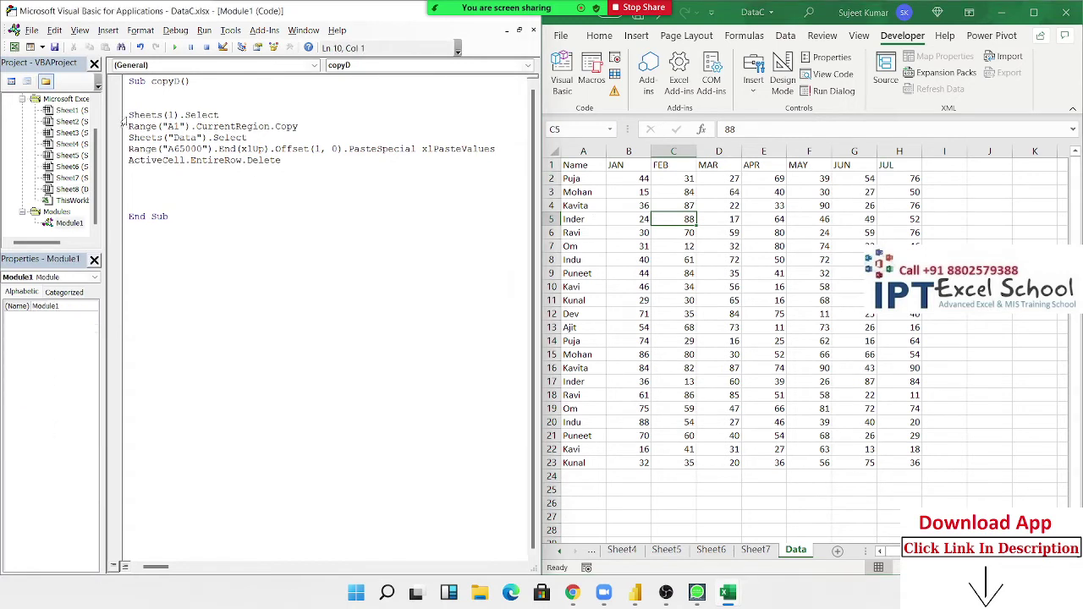
double_click(140, 115)
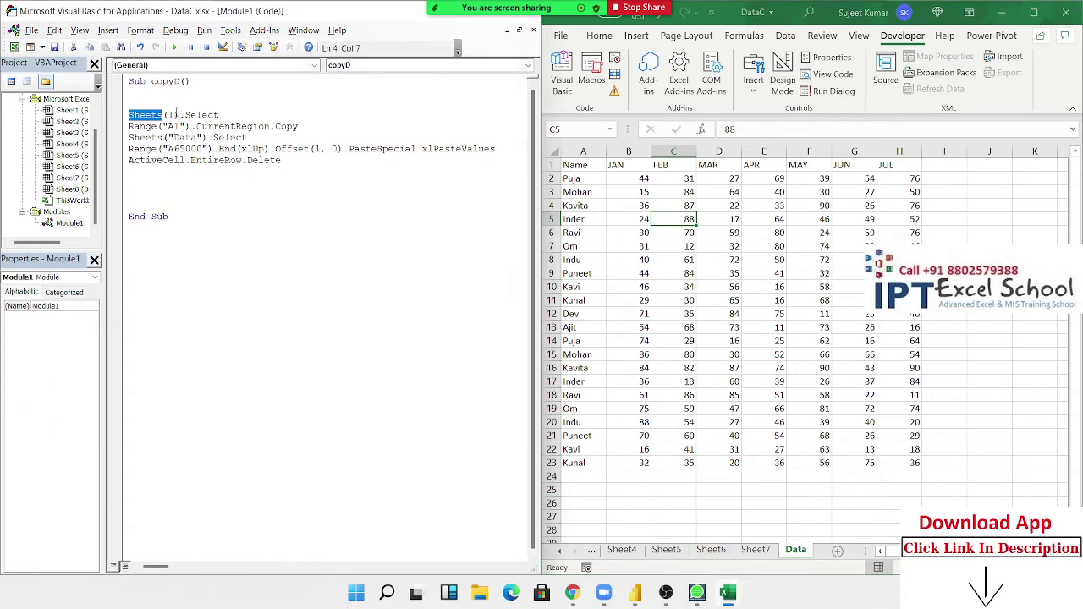
double_click(209, 115)
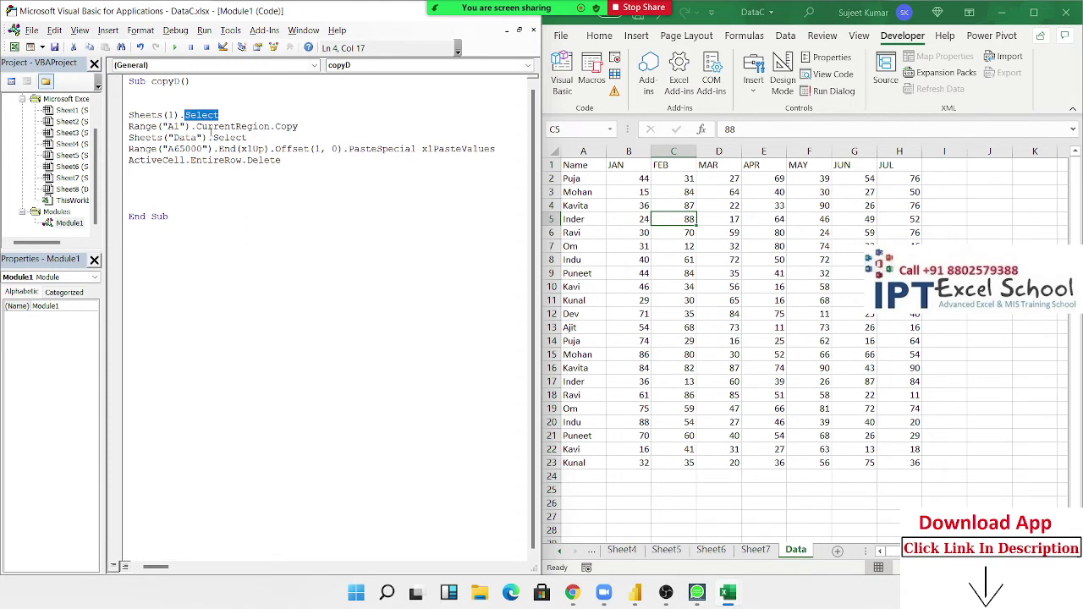
key(Up)
Step: Copy the five-line block and paste a second copy changed to Sheets(2)
key(Home)
key(shift+Down)
key(shift+Down)
key(shift+Down)
key(shift+Down)
key(shift+Down)
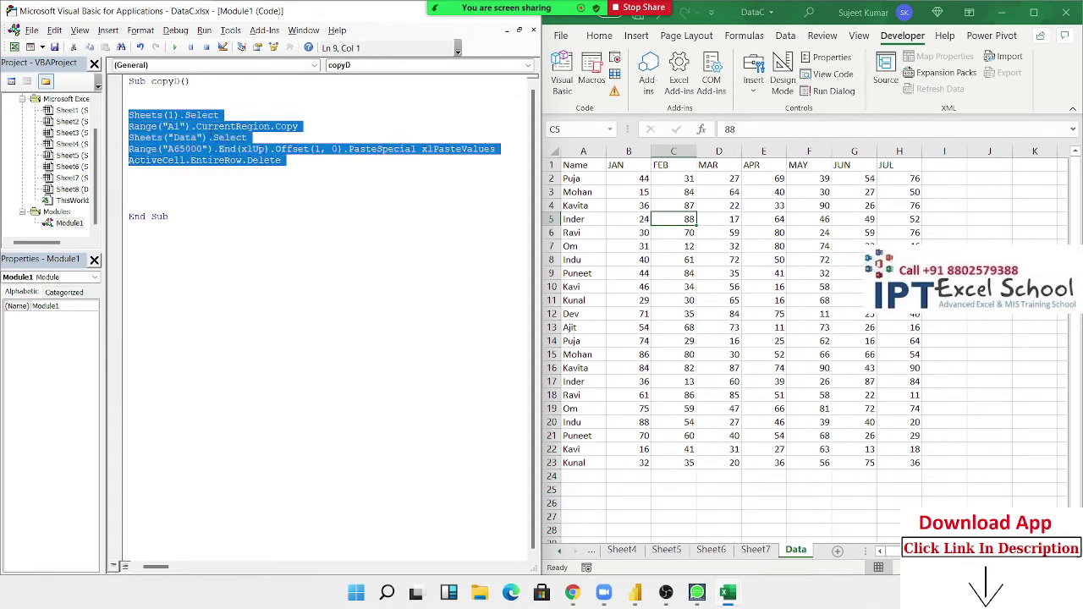
key(ctrl+c)
key(Down)
key(Down)
key(ctrl+v)
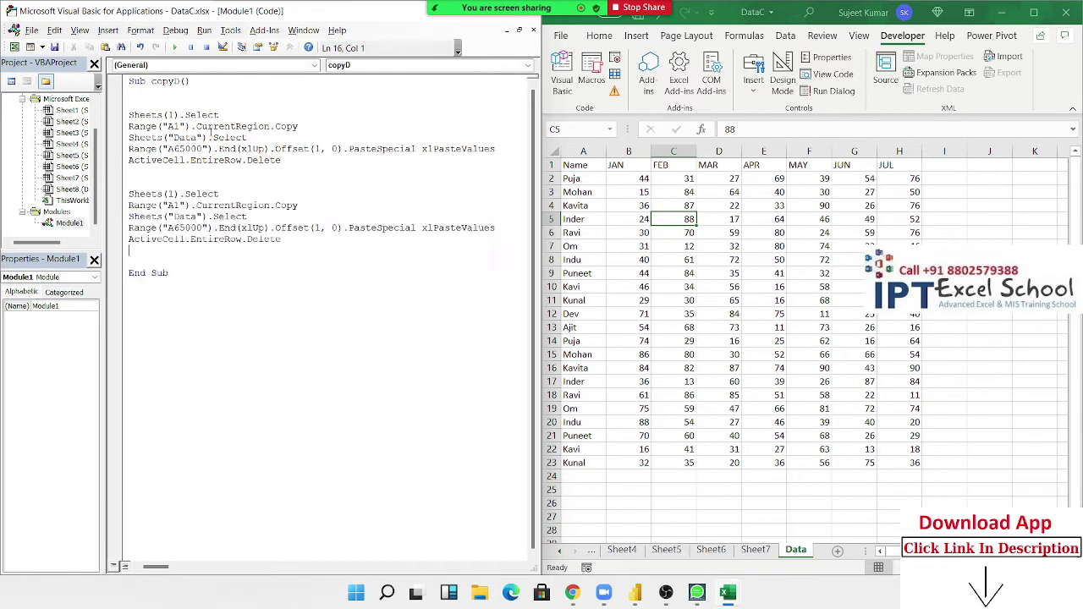
click(176, 193)
key(BackSpace)
text(2)
Step: Paste a third copy of the block and change it to Sheets(3)
click(166, 259)
key(Return)
key(Return)
key(Up)
key(ctrl+v)
click(178, 272)
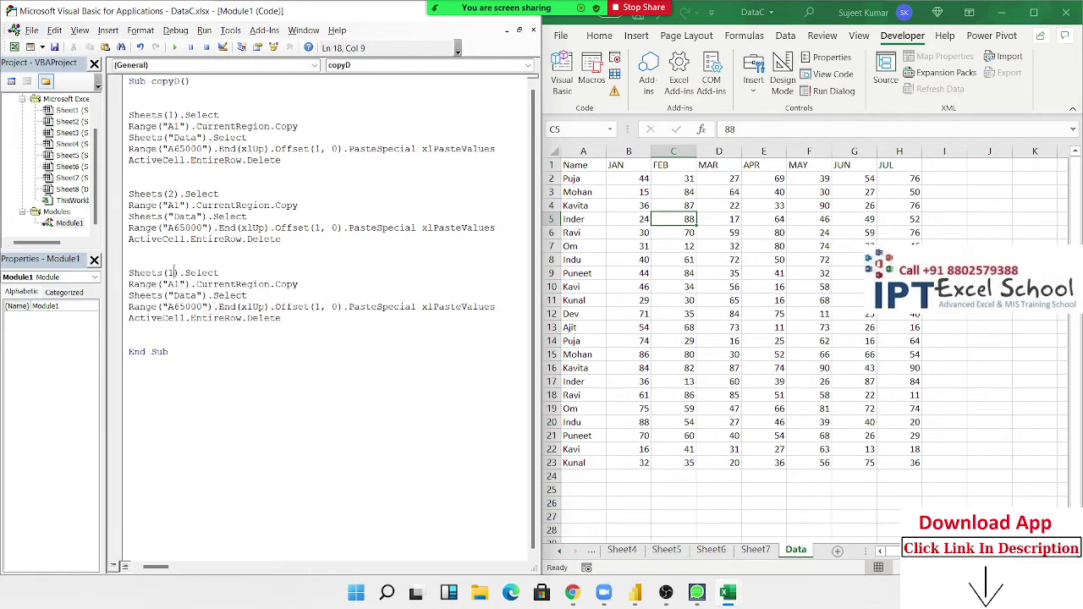
key(BackSpace)
text(3)
Step: Delete the Sheets(2) and Sheets(3) blocks and insert blank lines above Sheets(1)
drag(292, 158, 129, 115)
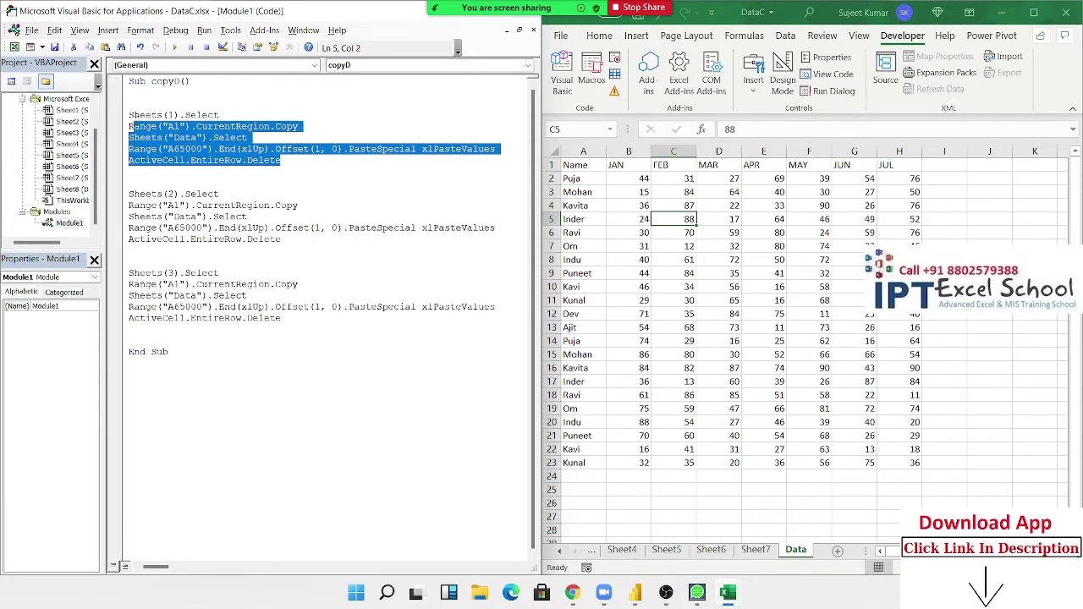
double_click(171, 116)
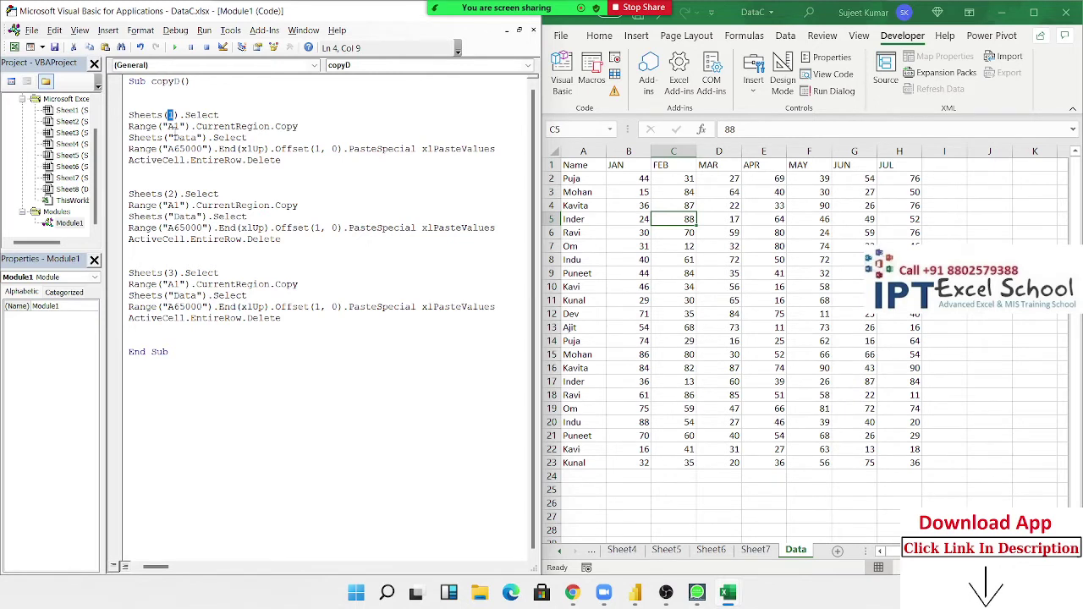
drag(154, 330, 121, 197)
key(Delete)
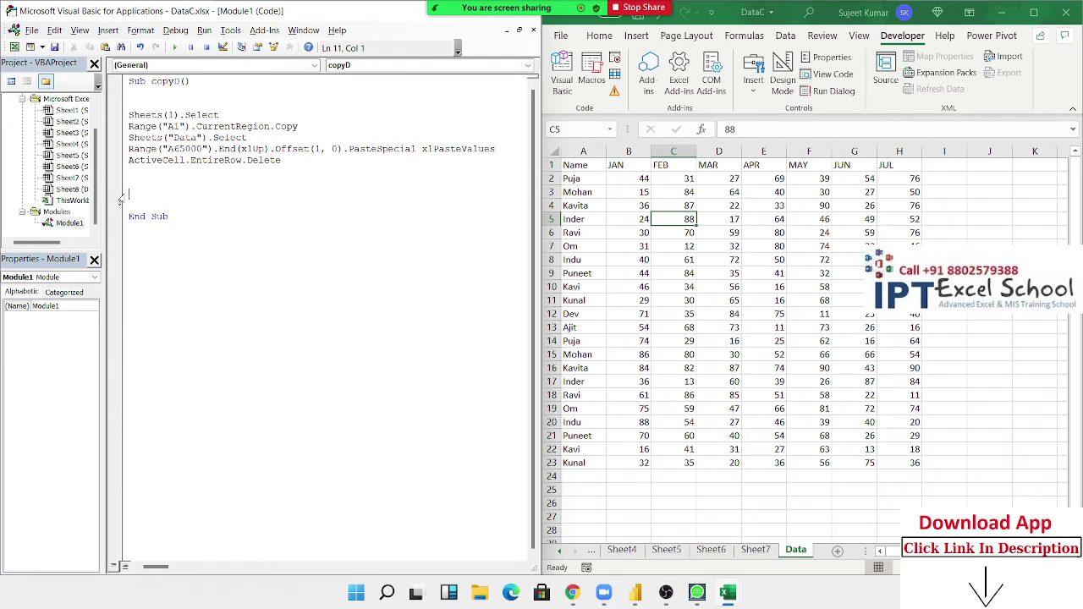
click(129, 92)
key(Return)
key(Return)
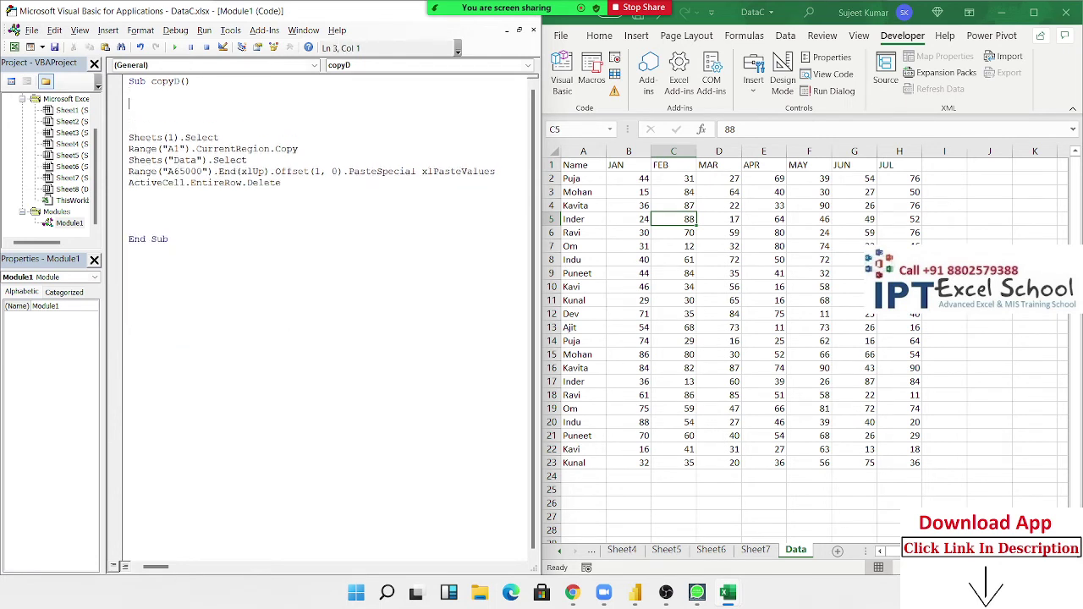
Step: Wrap the block in a For i = 1 To 7 … Next i loop
text(for)
text(i = 1)
text( To 7)
key(Return)
click(130, 194)
key(Return)
text(next i)
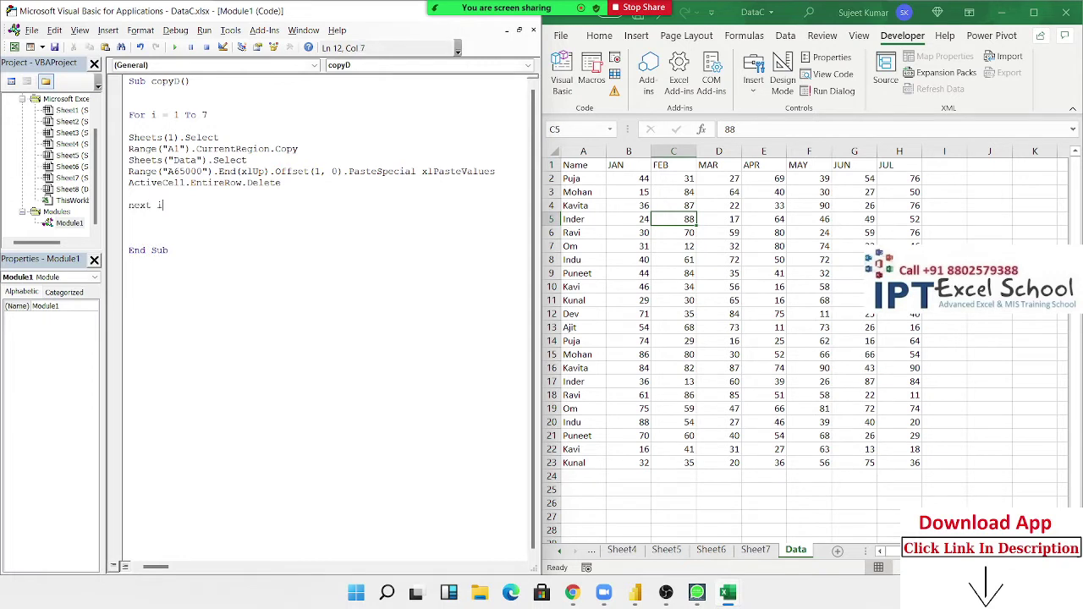
Step: Add MsgBox "Data Copy Complete" before End Sub
key(Down)
key(Return)
key(Return)
text(msg)
text(box )
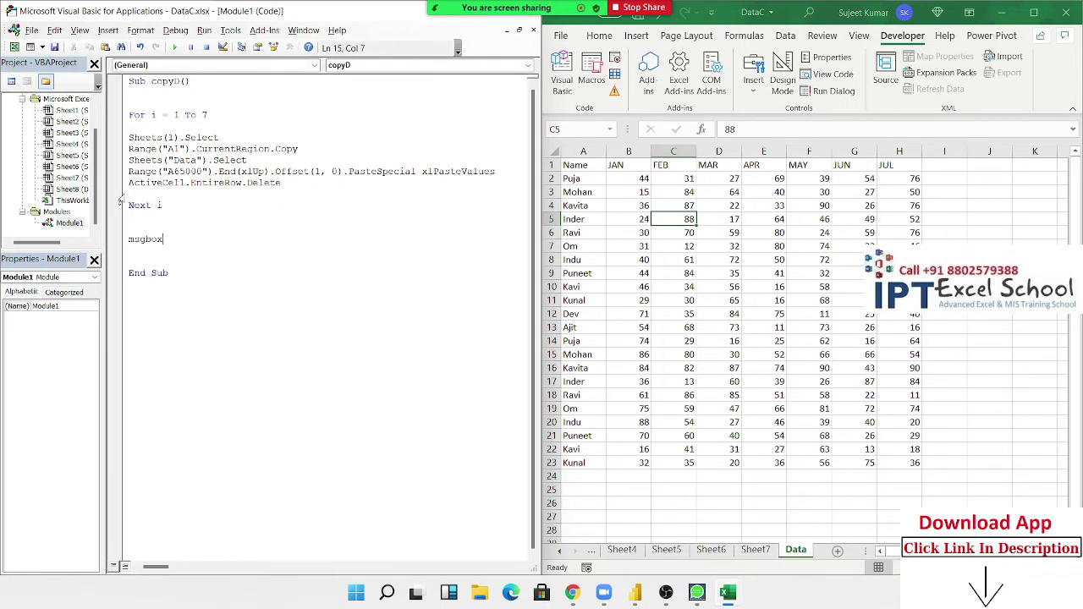
text("Copied)
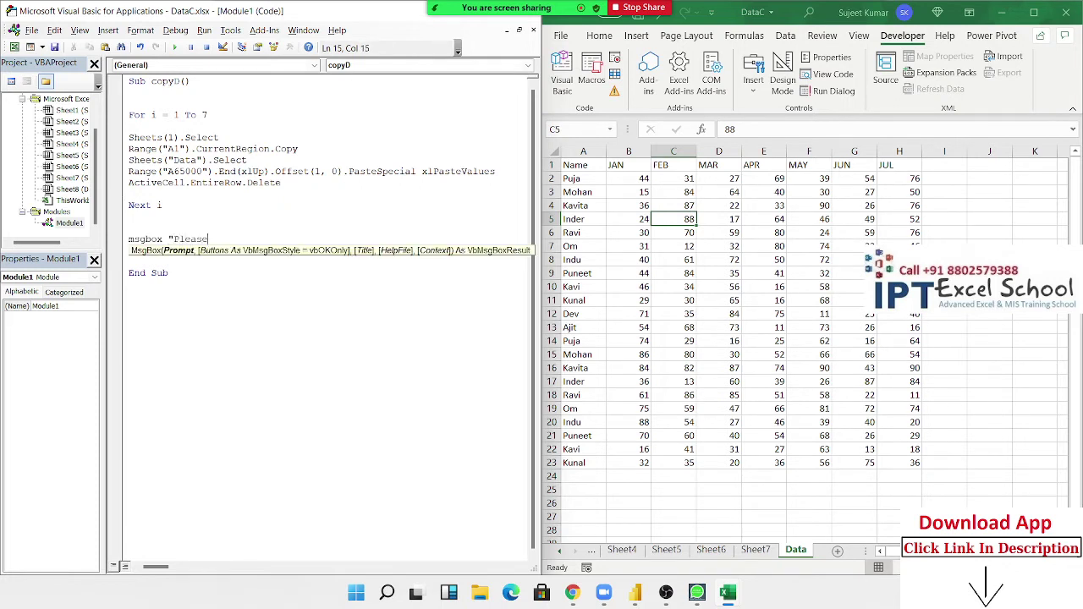
key(BackSpace)
key(BackSpace)
key(BackSpace)
key(BackSpace)
key(BackSpace)
text(Dat)
text(a Copy )
text(Complete)
text(")
key(Up)
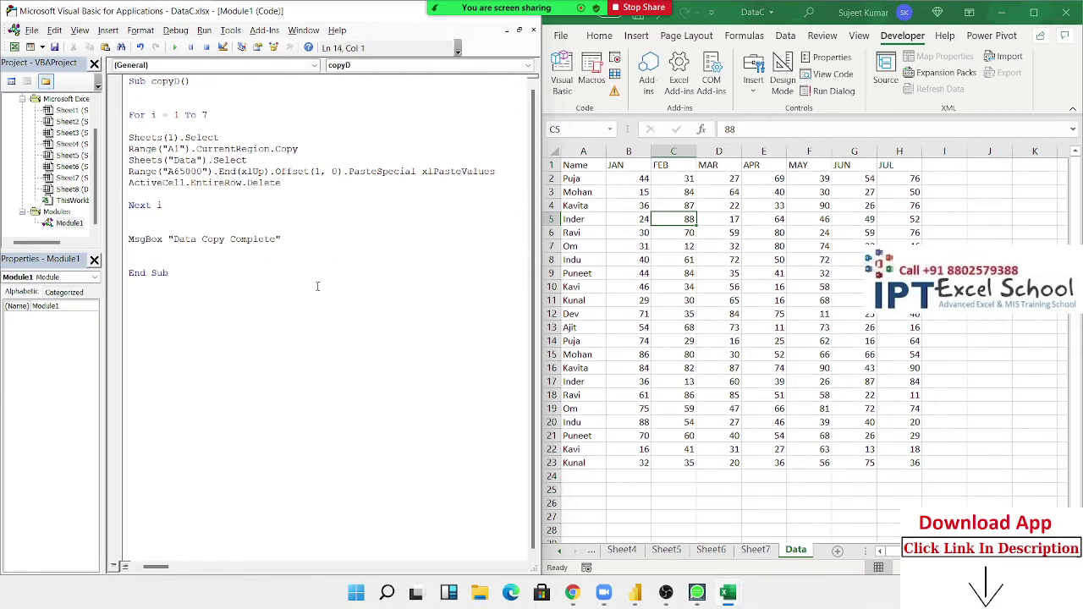
Step: Clear the old data in A2:H23 on the Data sheet, keeping the headers
click(567, 179)
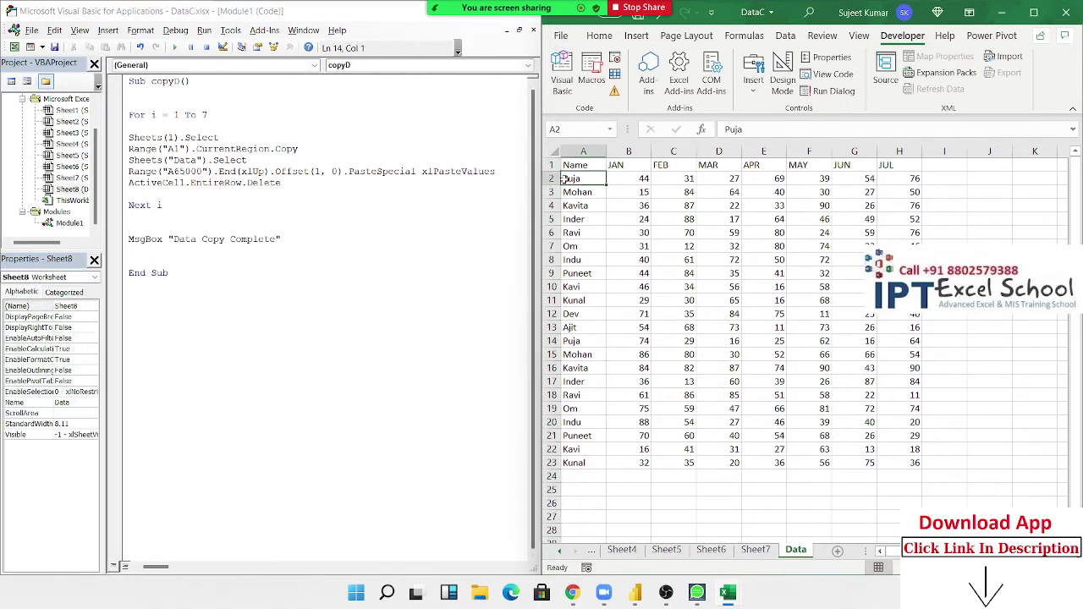
key(ctrl+shift+Right)
key(ctrl+shift+Down)
key(Delete)
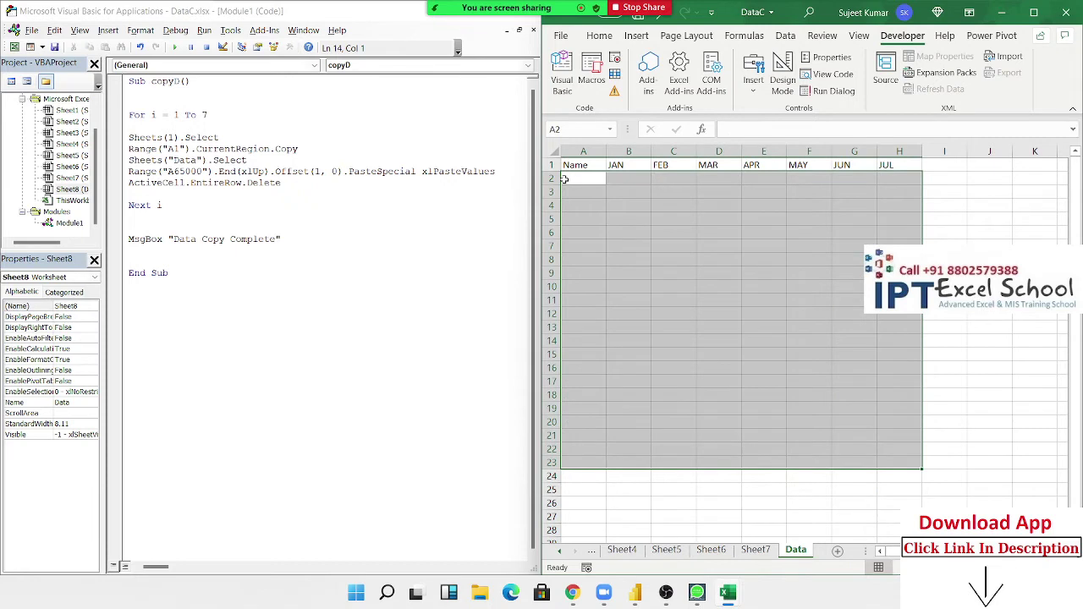
Step: Run the copyD macro and dismiss the Data Copy Complete message
click(567, 179)
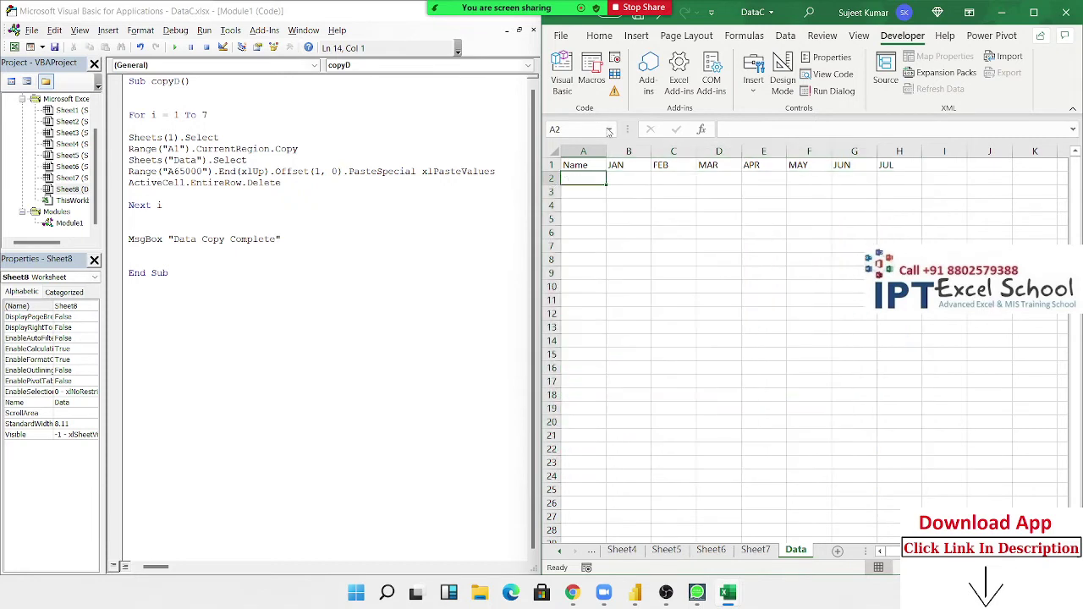
click(595, 91)
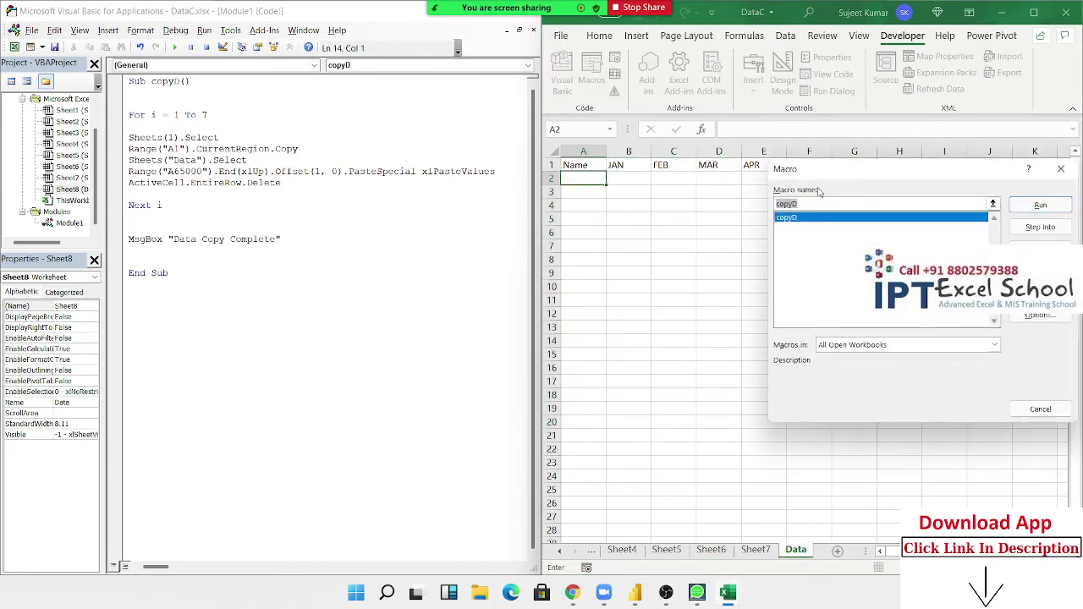
drag(821, 176, 767, 179)
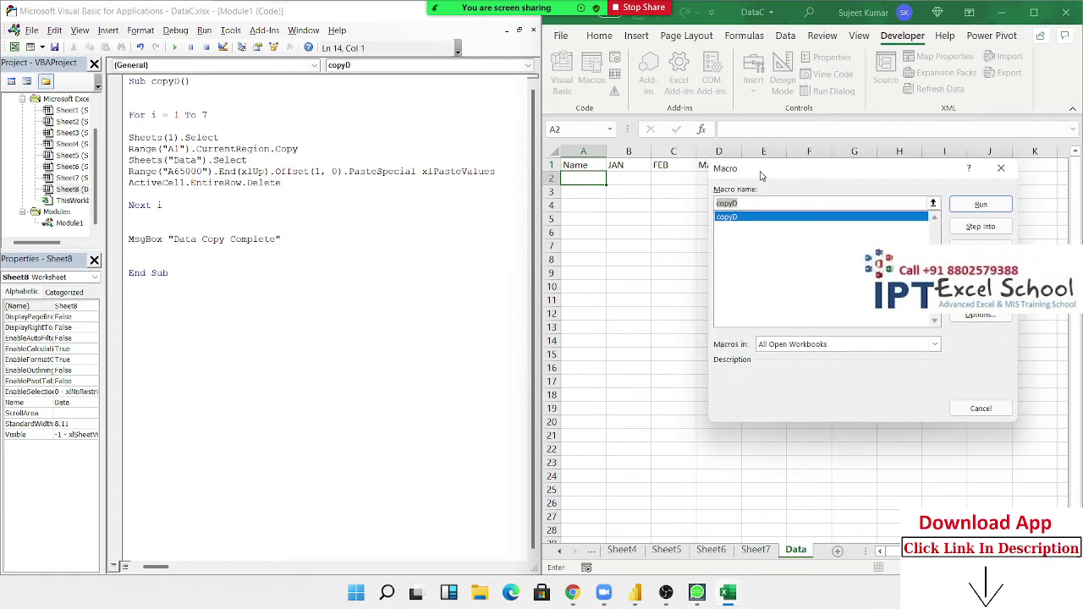
click(974, 205)
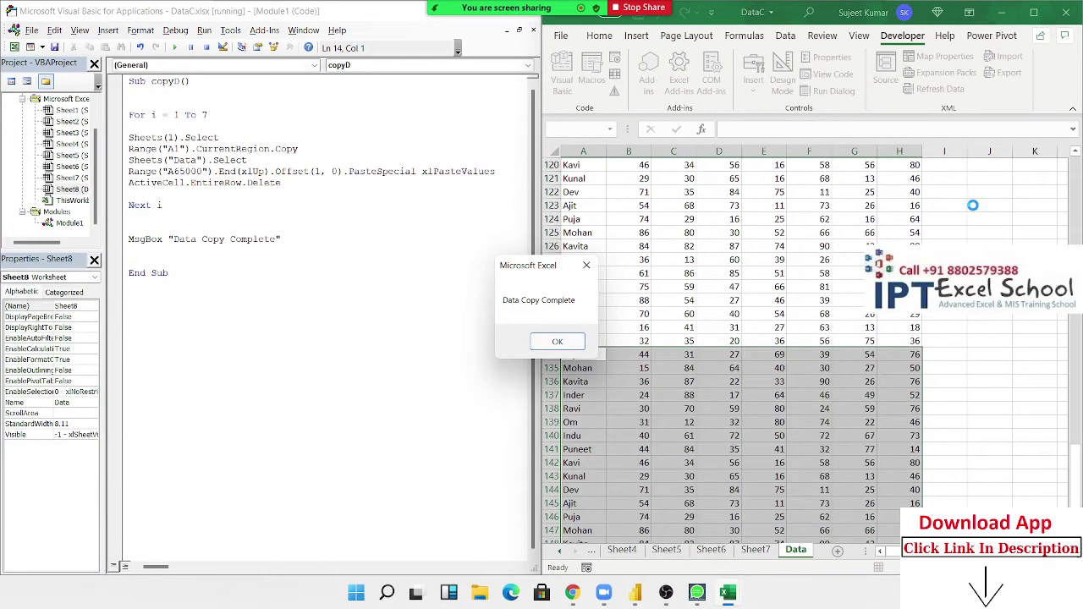
click(557, 341)
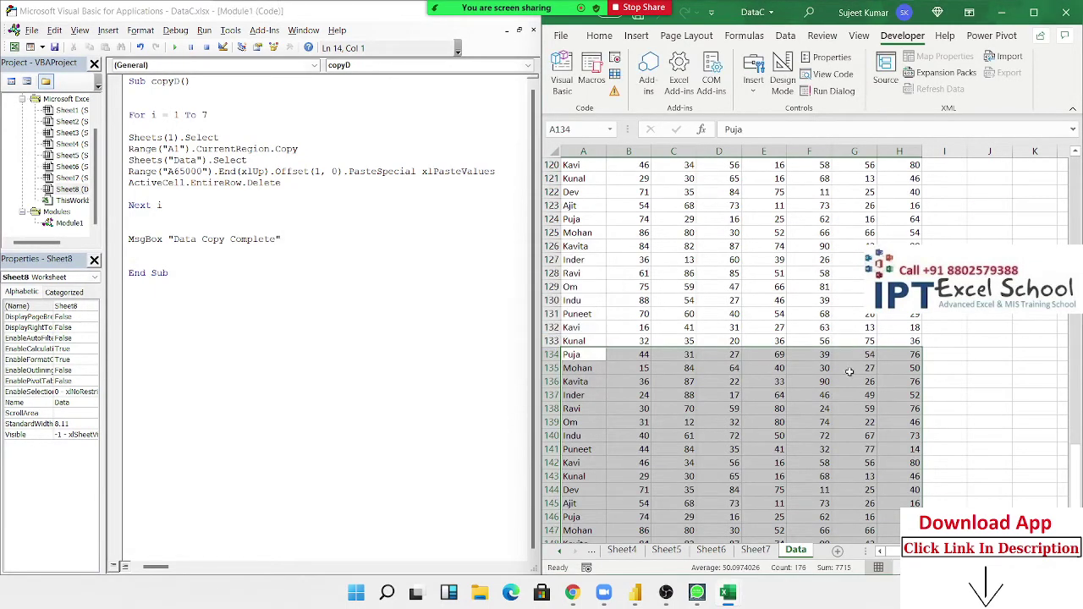
Step: Scroll through the appended rows on the Data sheet, which now reach row 155
scroll(848, 370, up, 5)
scroll(848, 370, up, 5)
scroll(848, 371, up, 4)
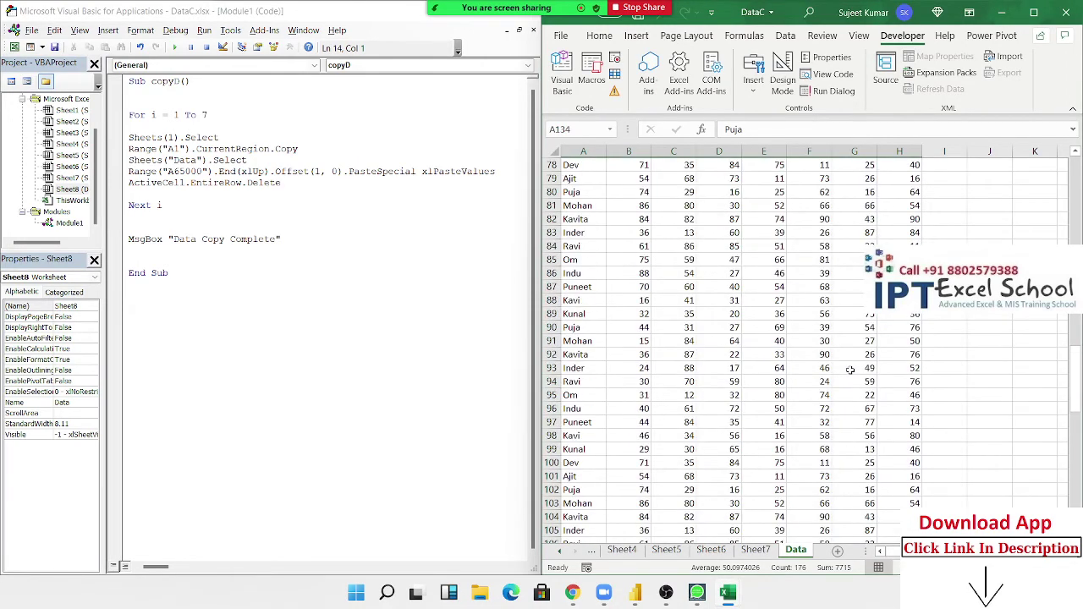
scroll(849, 370, up, 6)
scroll(849, 369, up, 7)
scroll(849, 370, up, 6)
scroll(849, 370, up, 7)
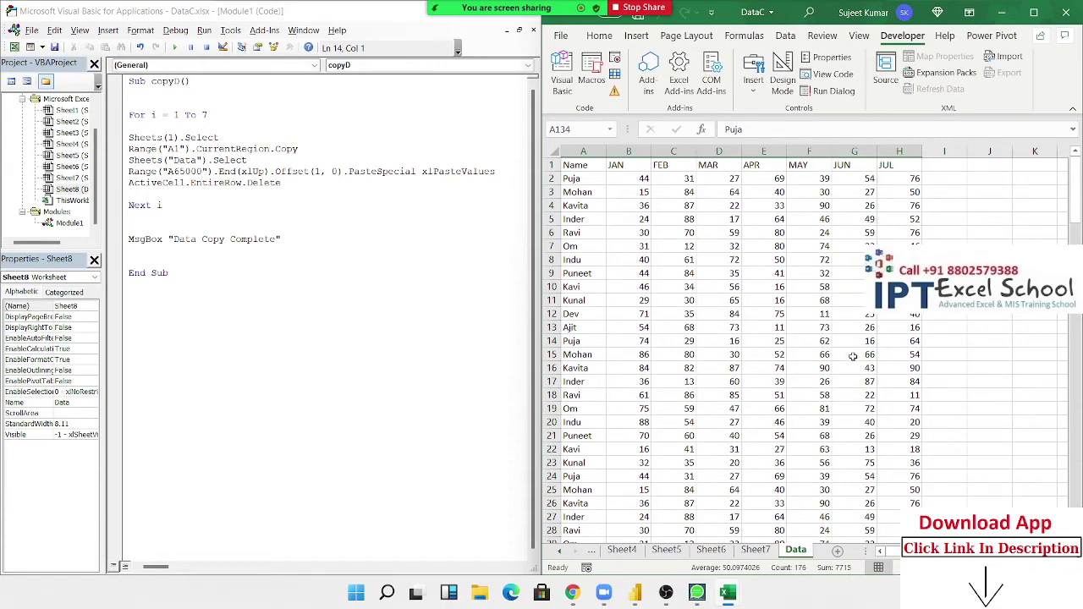
scroll(853, 340, down, 7)
scroll(853, 339, down, 7)
scroll(854, 336, down, 7)
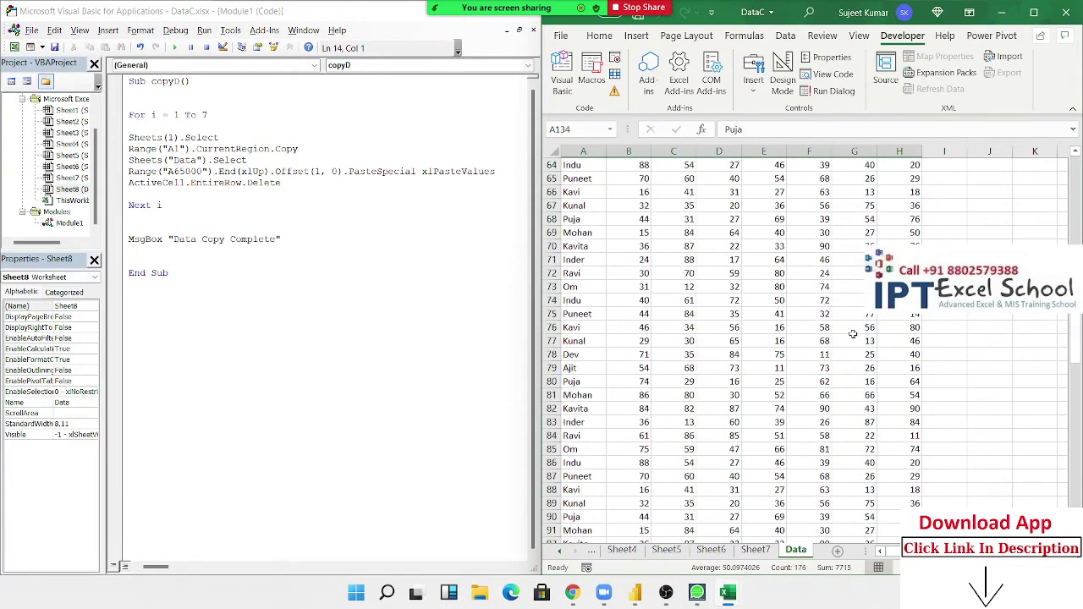
scroll(854, 334, down, 6)
scroll(853, 333, down, 8)
scroll(854, 334, down, 9)
scroll(853, 334, down, 1)
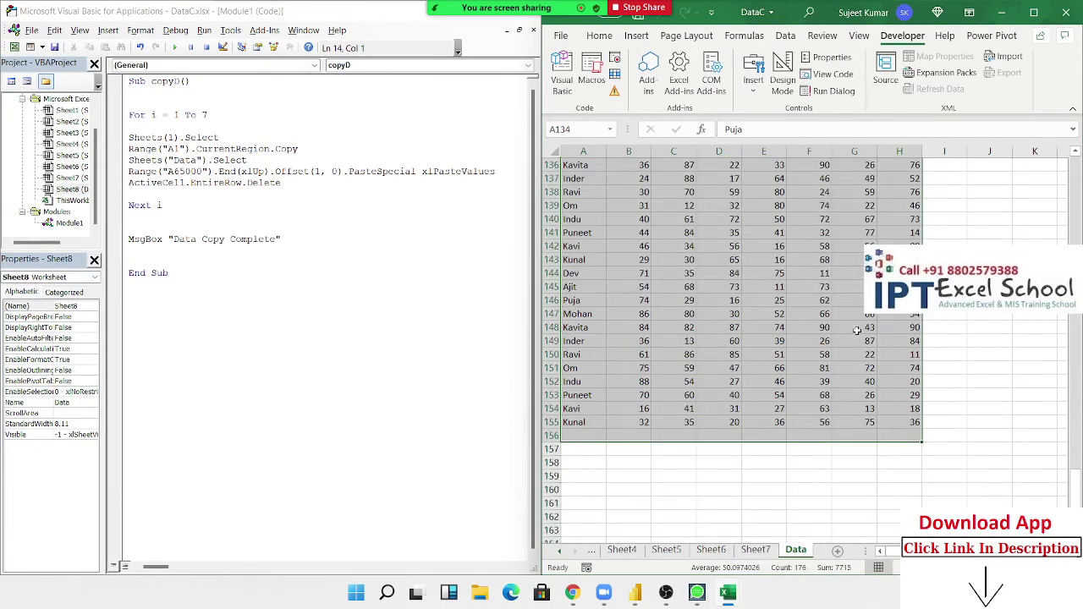
Step: Check the copied value in B152, then select all appended data from A2 to the last row
click(645, 380)
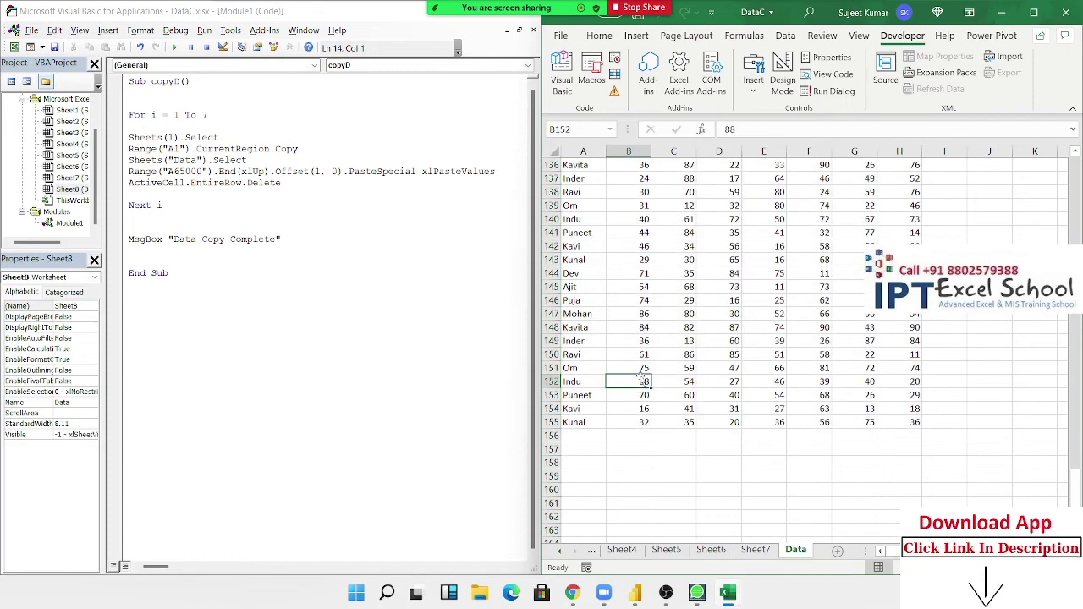
key(ctrl+Up)
key(Down)
key(Left)
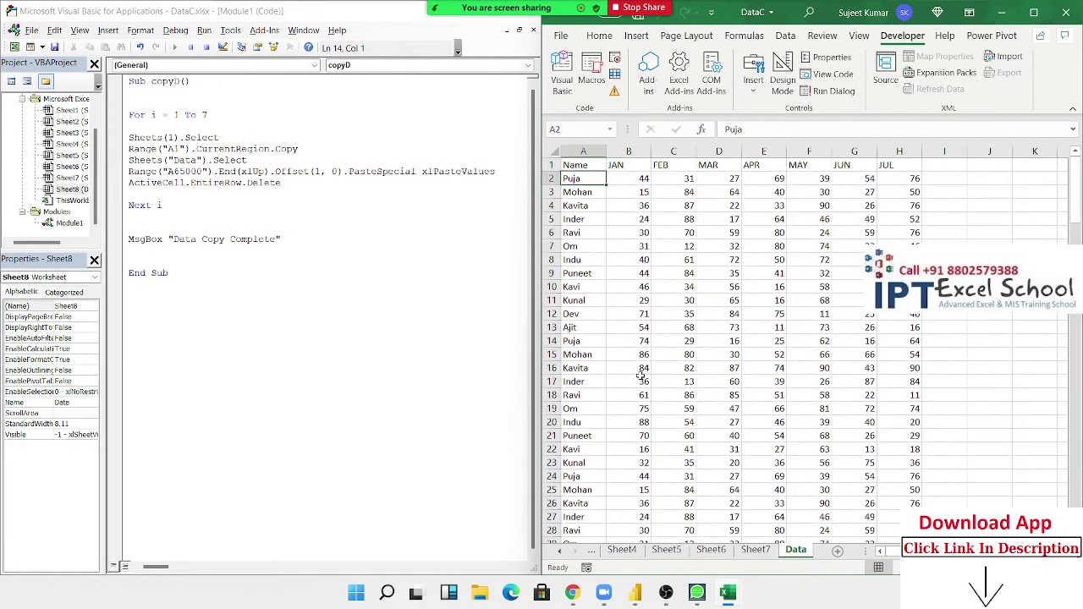
key(ctrl+shift+Right)
key(ctrl+shift+Down)
Step: Clear the appended Data rows and replace the loop's fixed 7 with Sheets.Count
key(Delete)
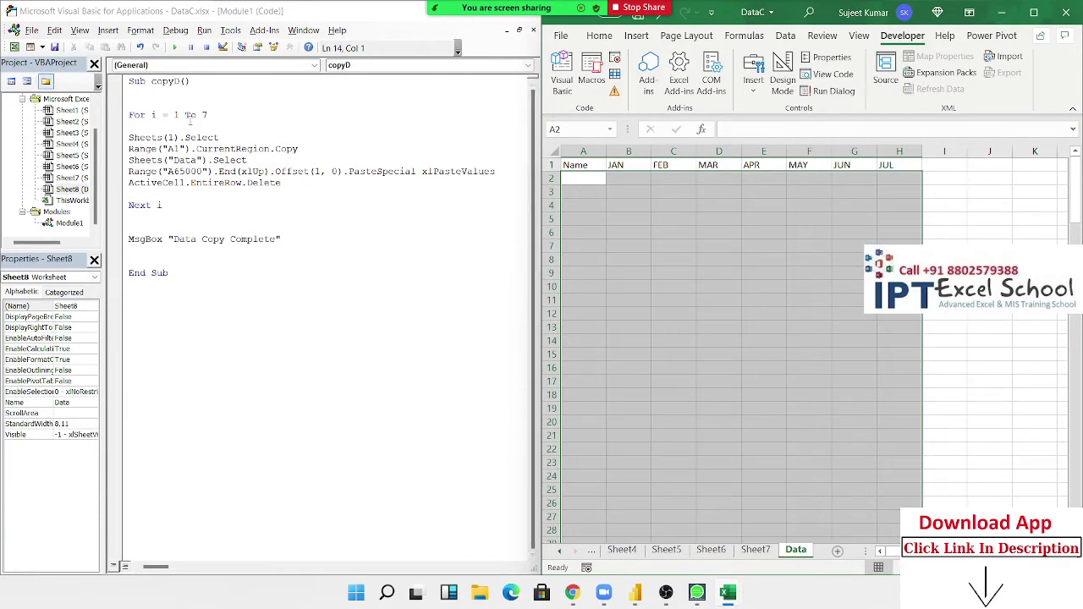
double_click(204, 115)
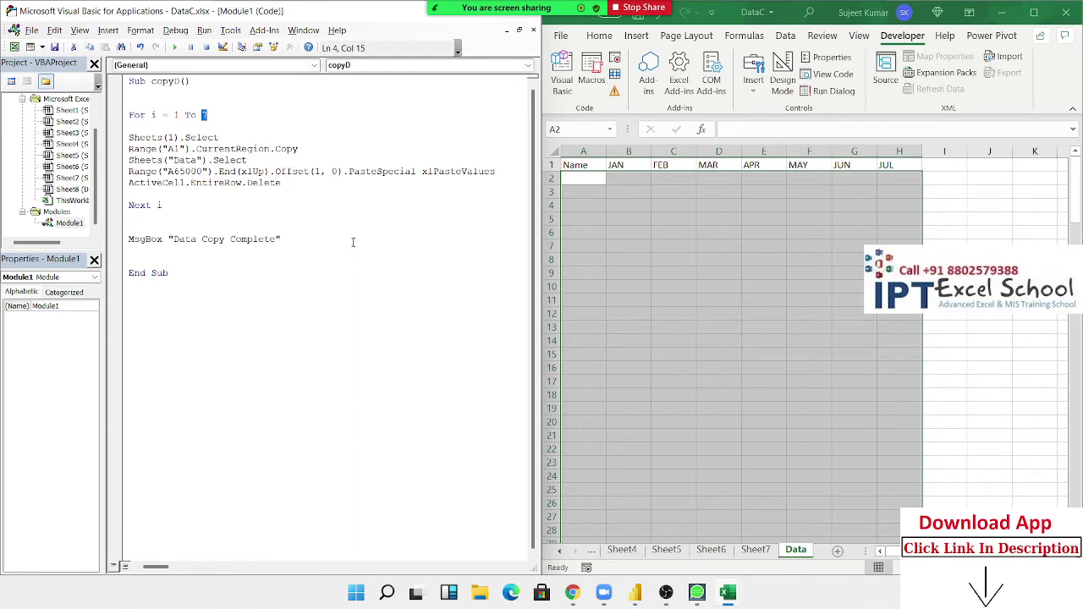
text(sheets)
text(.co)
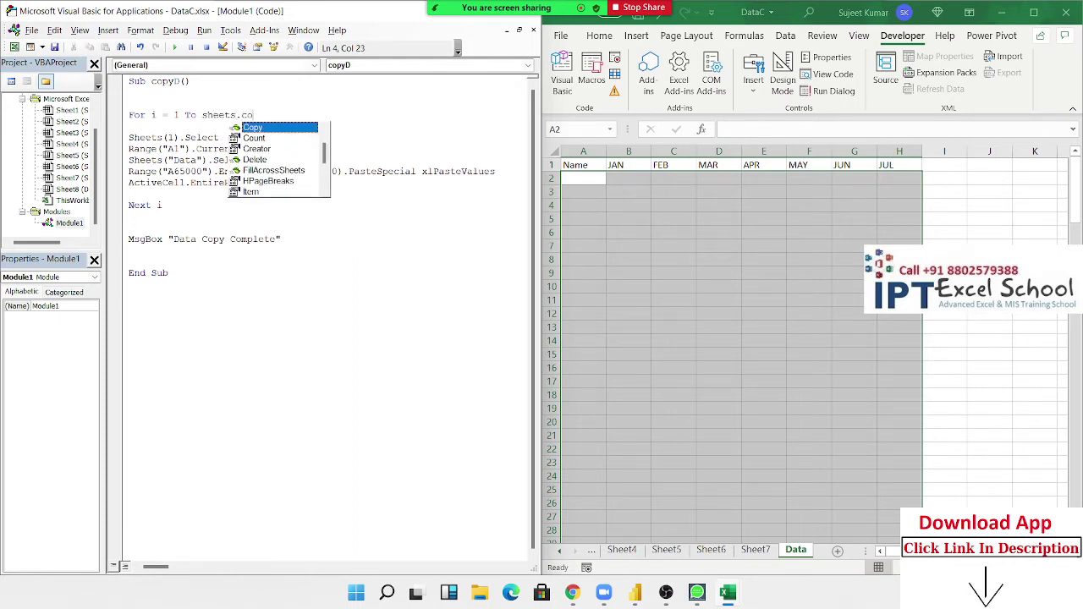
key(Down)
key(Down)
key(Up)
key(Tab)
key(Down)
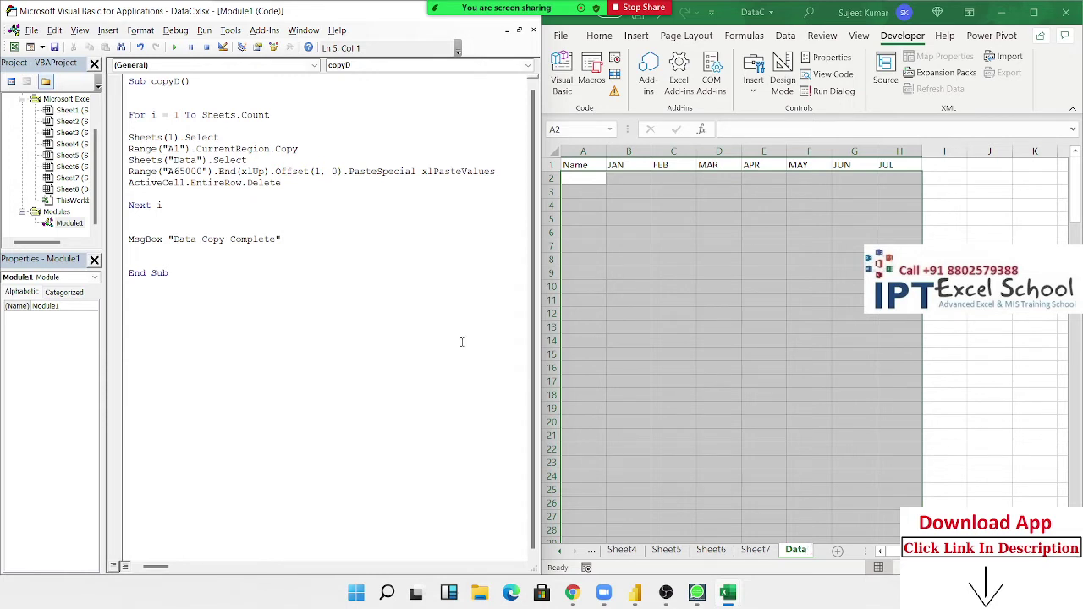
Step: Append - 1 so the loop header reads For i = 1 To Sheets.Count - 1
click(319, 117)
text(1)
click(314, 194)
Step: Insert blank lines above the copy code and remove - 1 from the For line
click(129, 140)
key(Return)
key(Return)
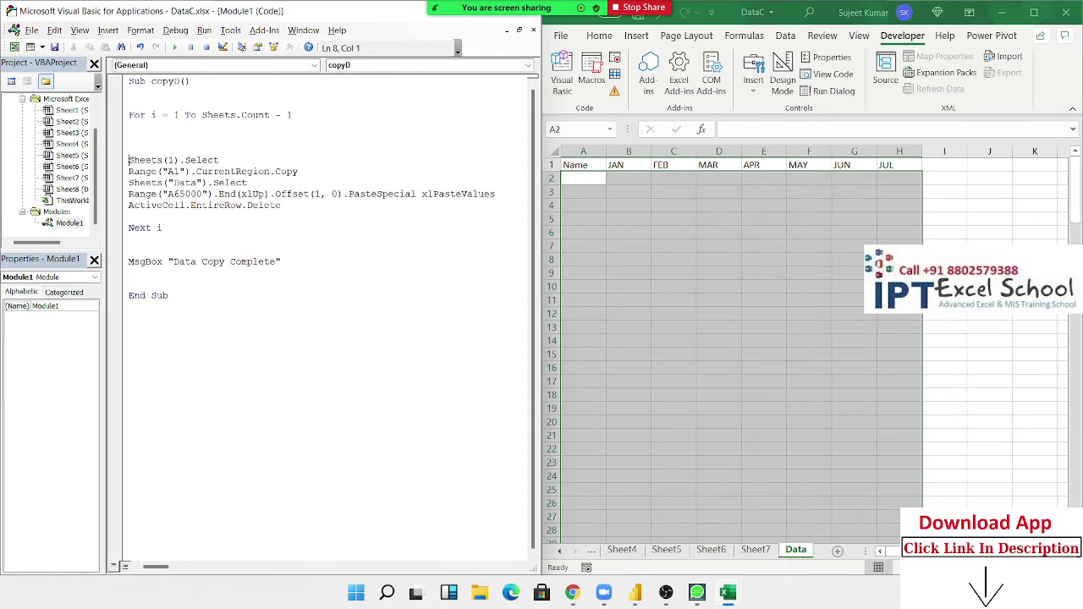
key(Return)
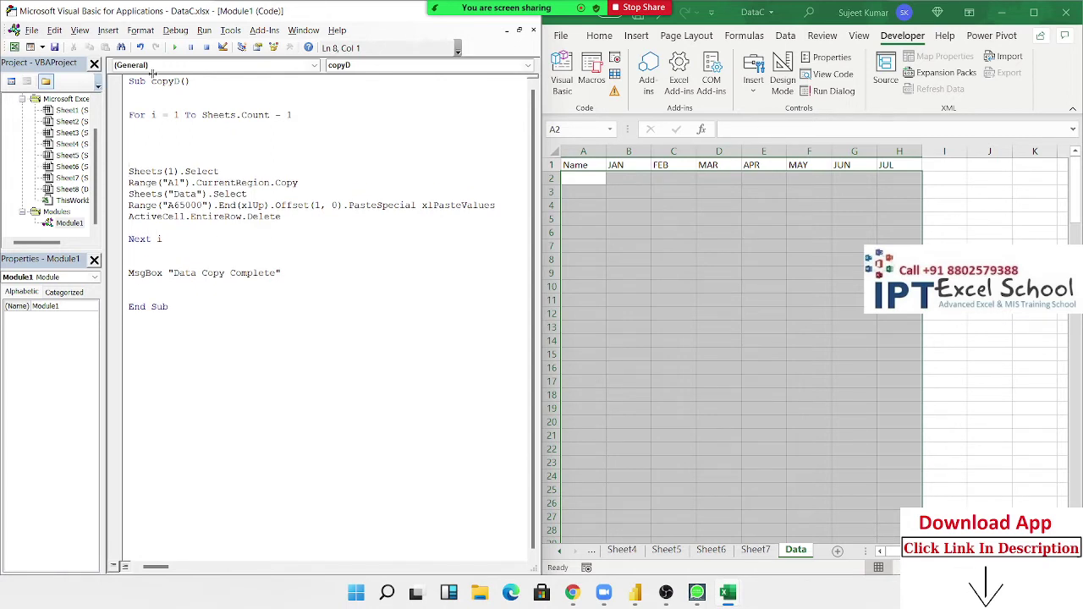
drag(293, 115, 275, 115)
key(Delete)
Step: Add the line If Sheets(i).Name <> "Data" Then above the copy lines
key(Down)
key(Down)
text(if )
text(sheets)
text((i))
text(na)
text(me <)
key(BackSpace)
text(<> )
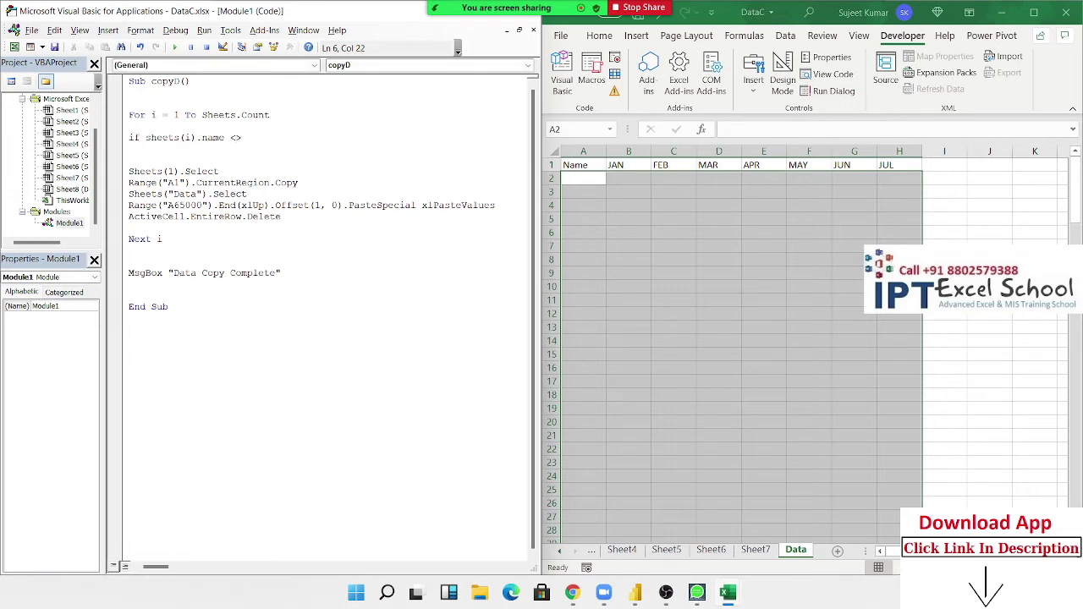
text("data)
key(BackSpace)
key(BackSpace)
key(BackSpace)
key(BackSpace)
key(BackSpace)
text(Data)
text(" then)
Step: Add End If just above Next i to close the If block
click(163, 239)
text(end)
text( if)
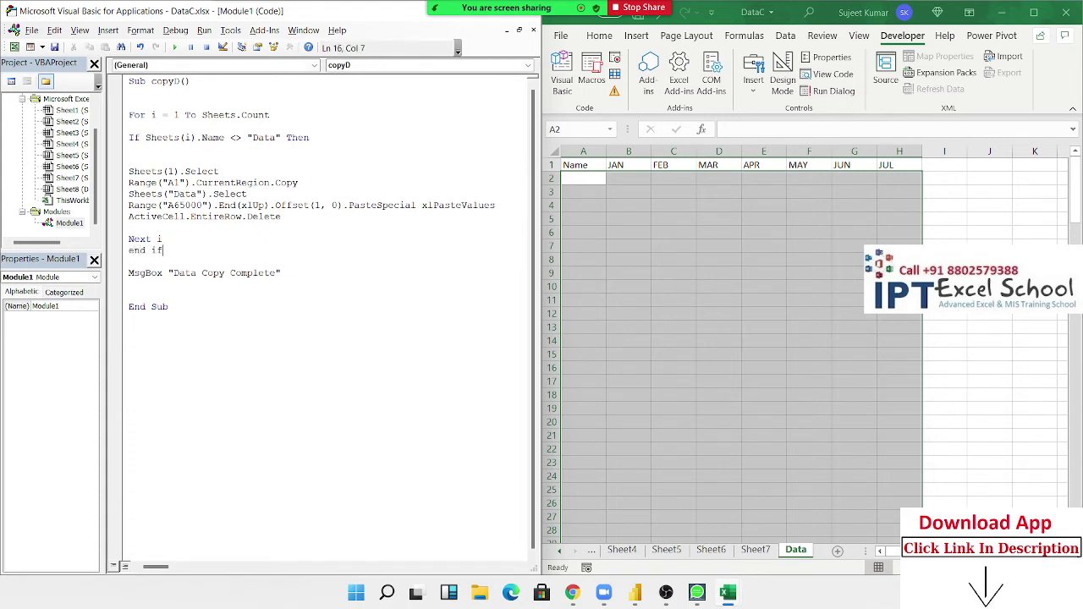
key(BackSpace)
key(BackSpace)
key(BackSpace)
key(BackSpace)
key(BackSpace)
key(BackSpace)
key(BackSpace)
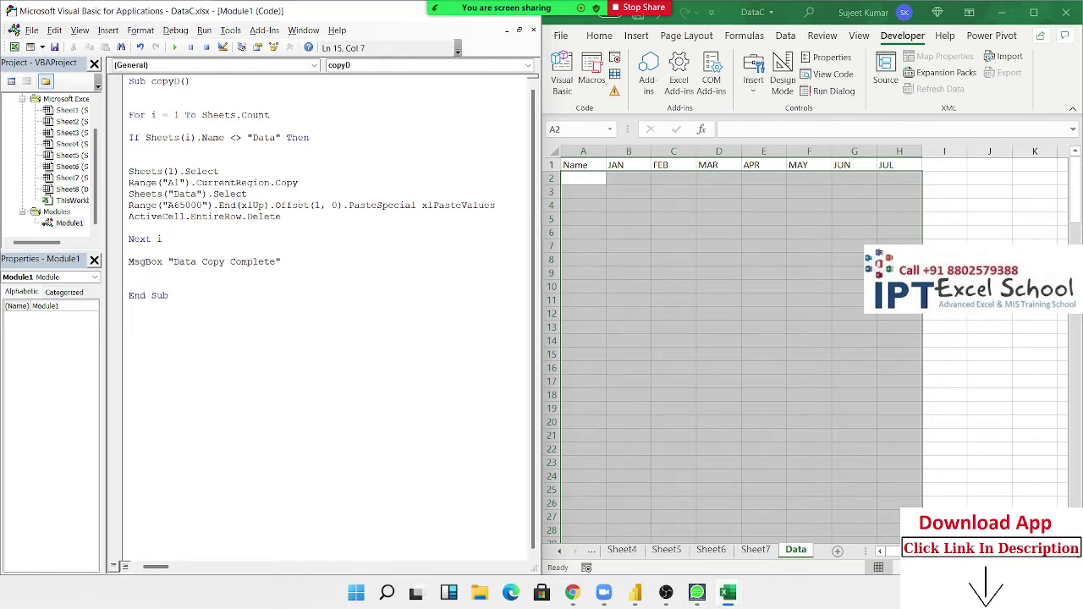
key(Return)
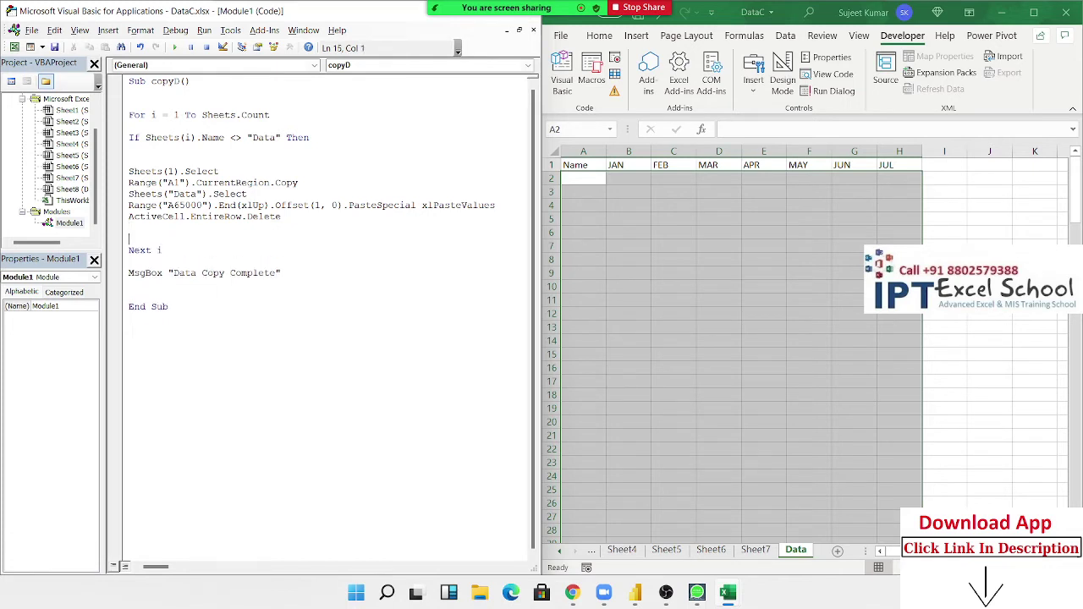
key(Up)
text(end )
text(if)
key(Up)
key(Down)
key(Left)
key(Left)
key(Left)
key(Return)
key(Return)
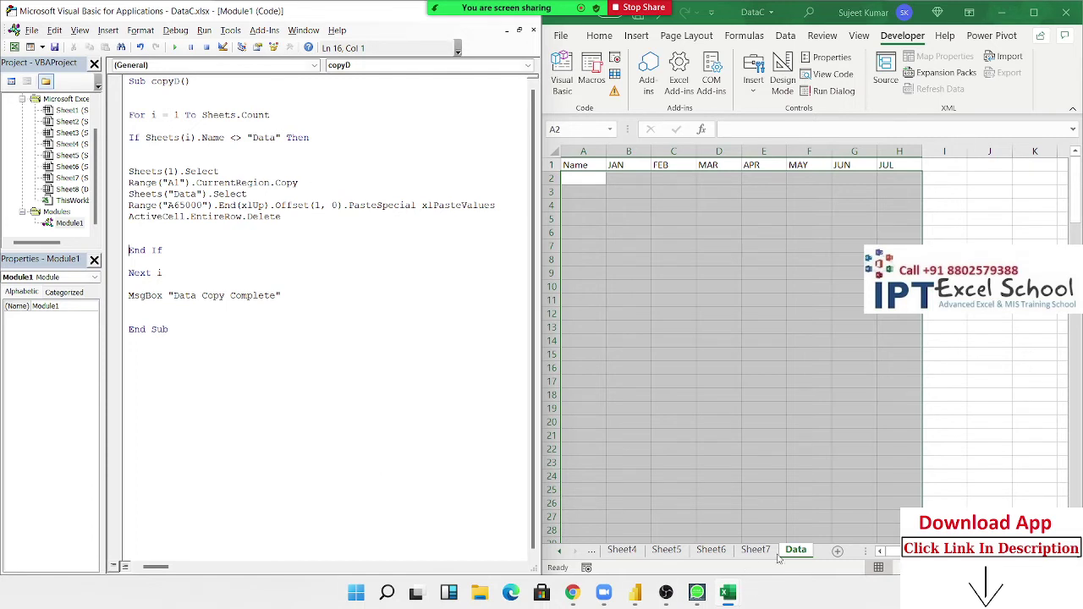
drag(794, 551, 714, 551)
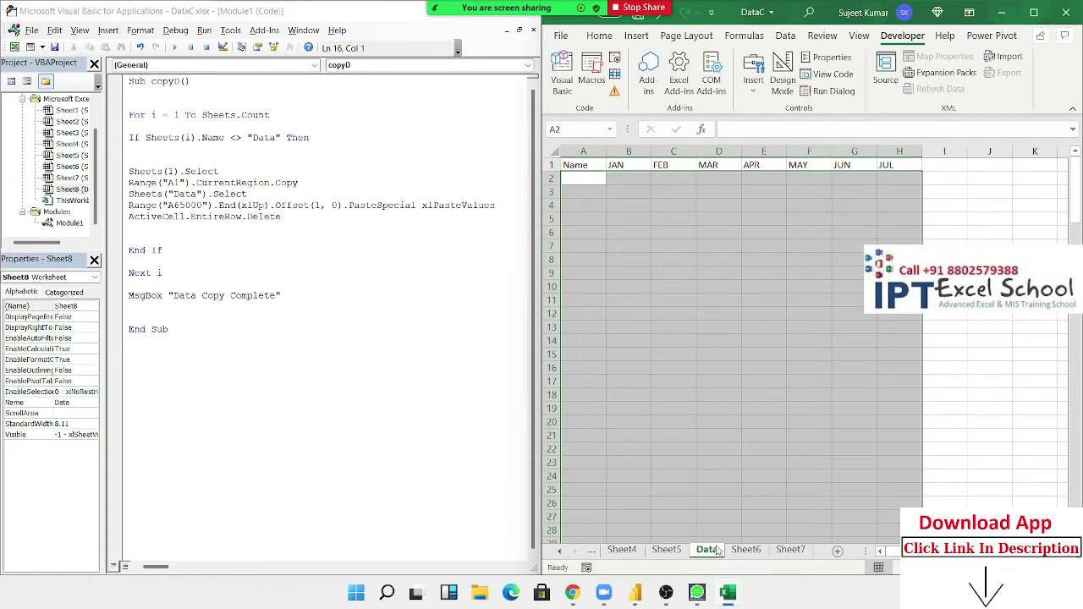
click(707, 371)
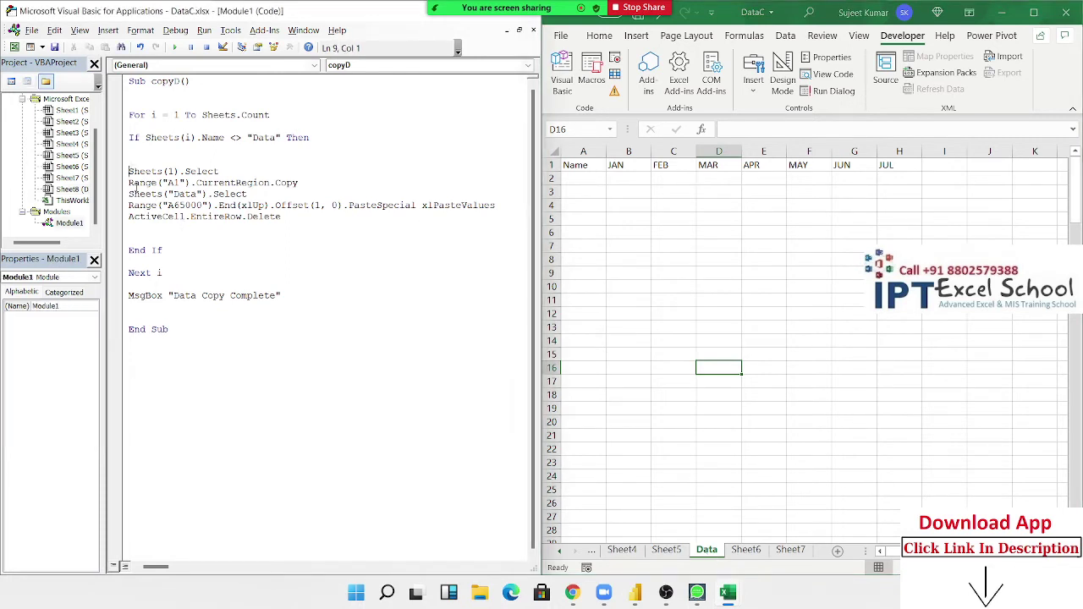
drag(129, 171, 281, 217)
double_click(234, 137)
drag(147, 137, 242, 148)
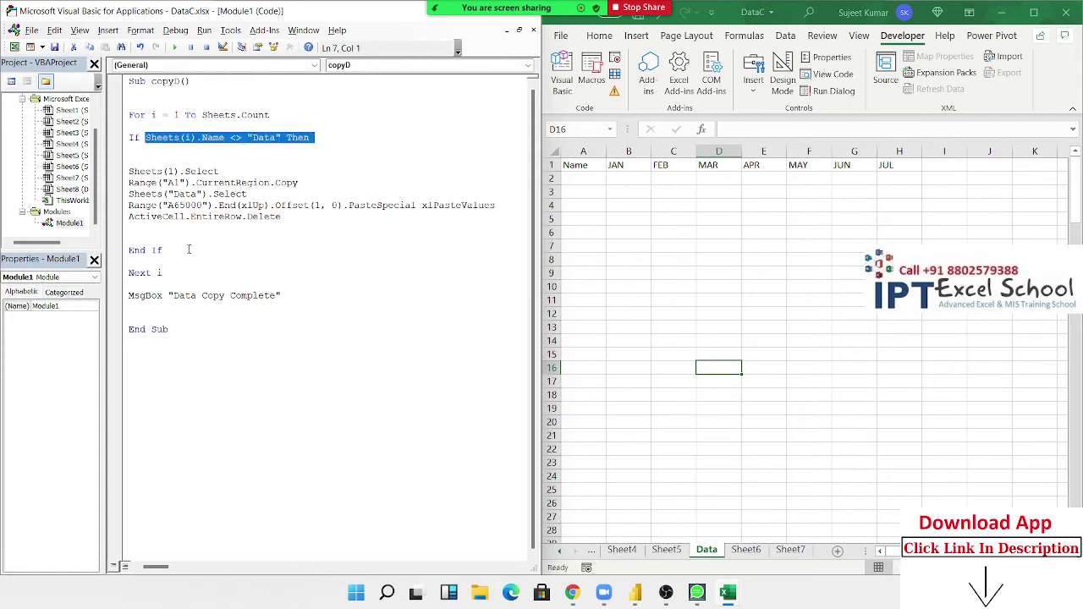
drag(163, 250, 122, 251)
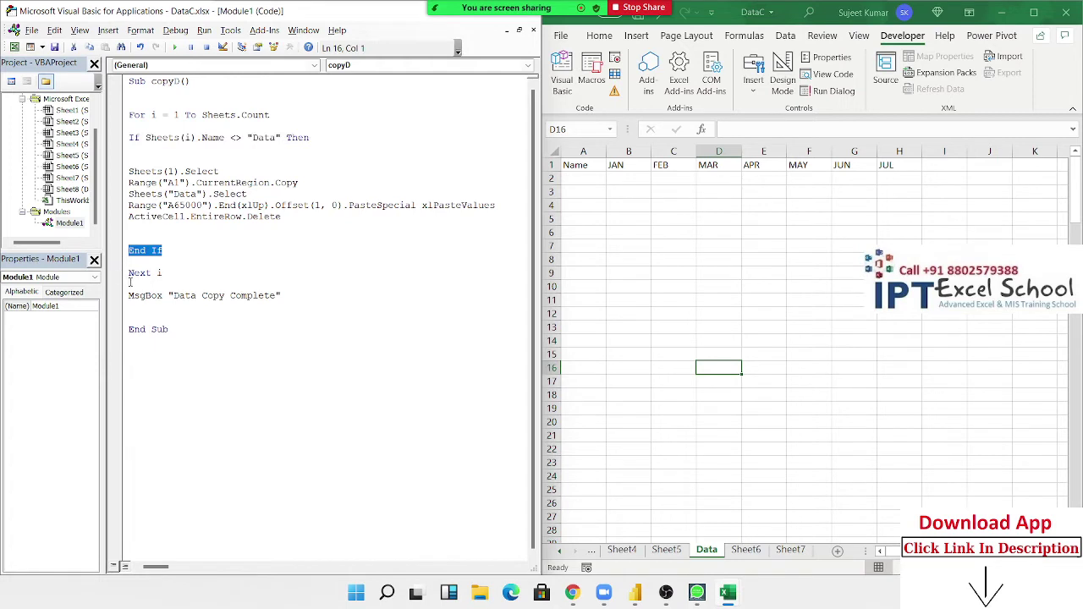
click(151, 273)
drag(181, 230, 100, 162)
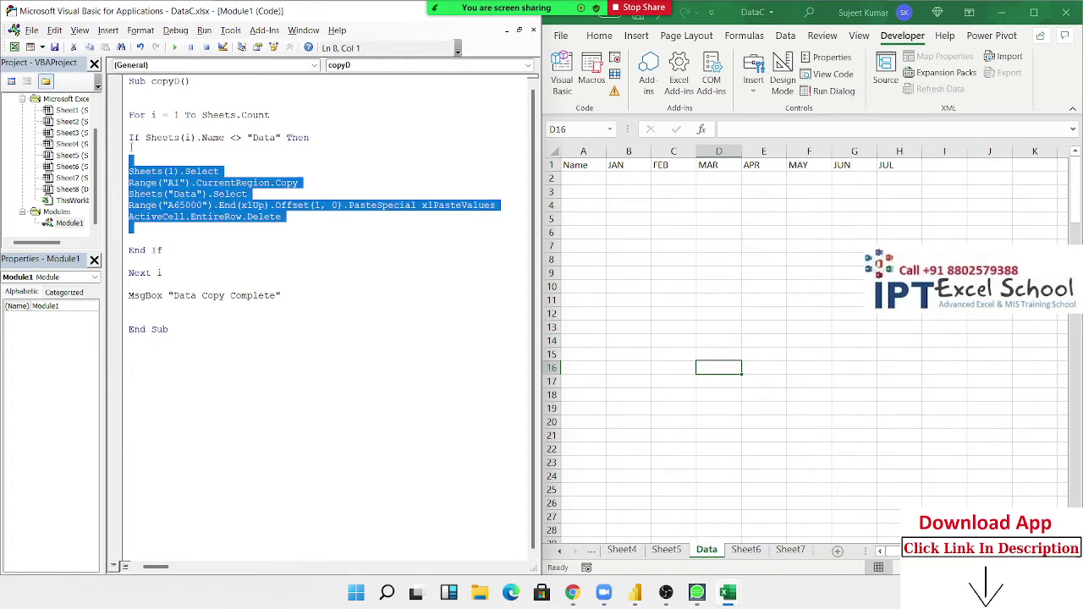
drag(146, 137, 128, 138)
click(129, 182)
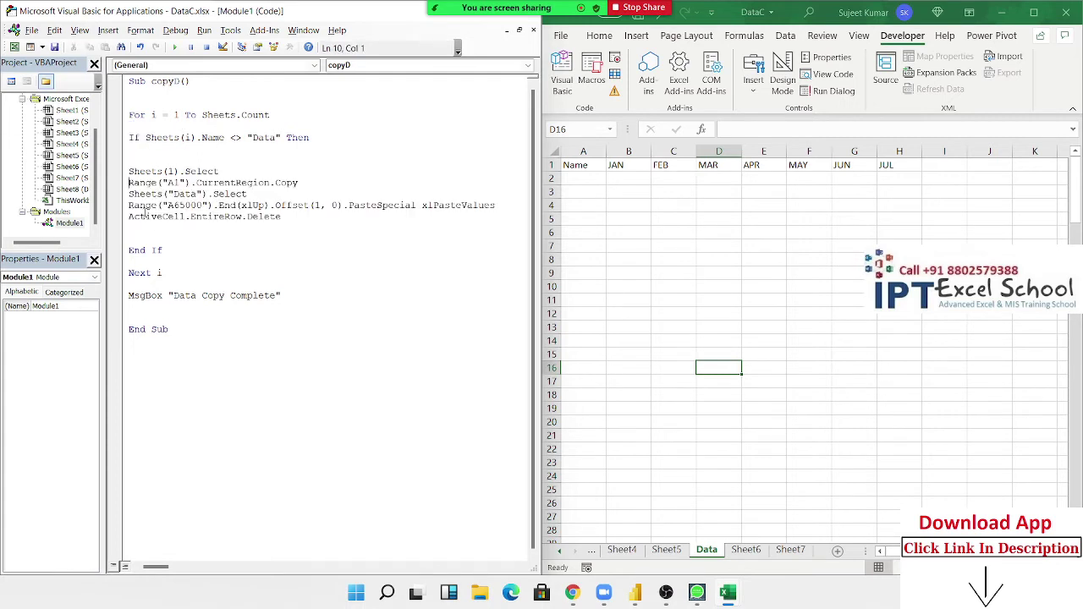
drag(130, 137, 174, 248)
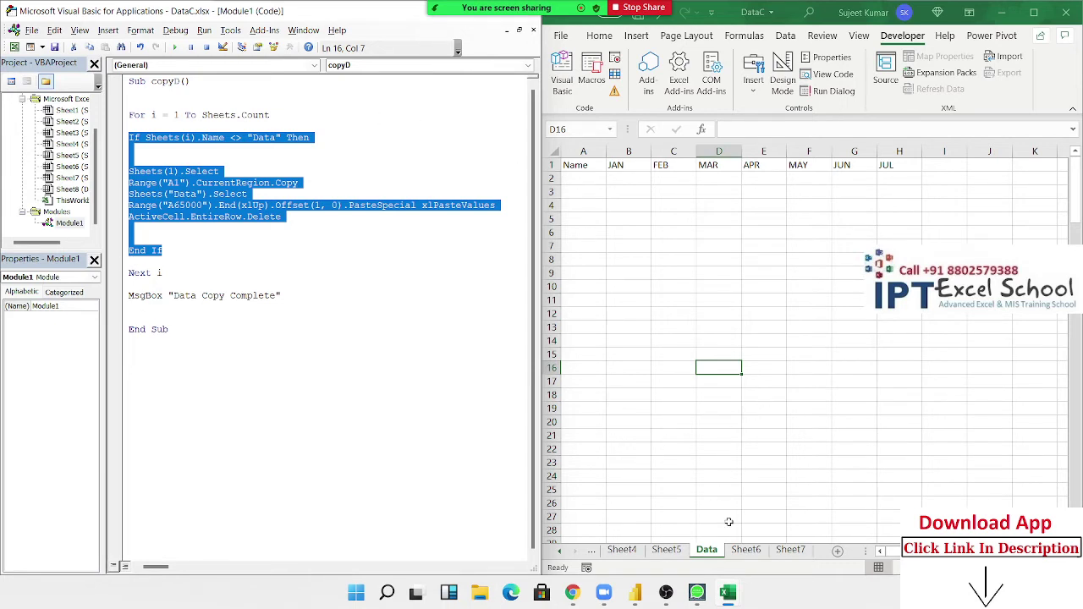
click(711, 554)
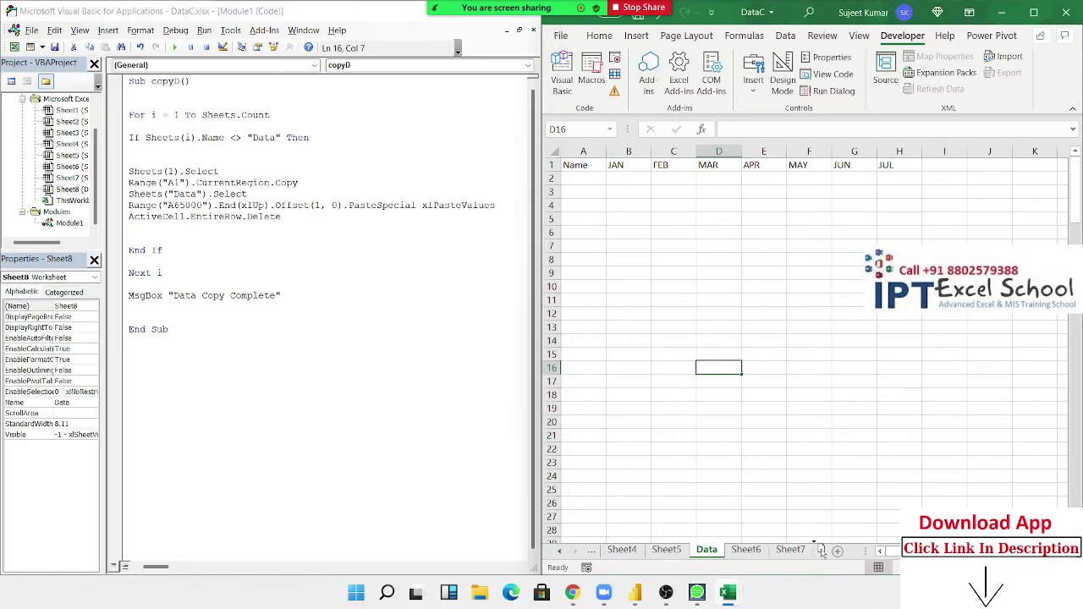
drag(810, 547, 822, 552)
click(927, 163)
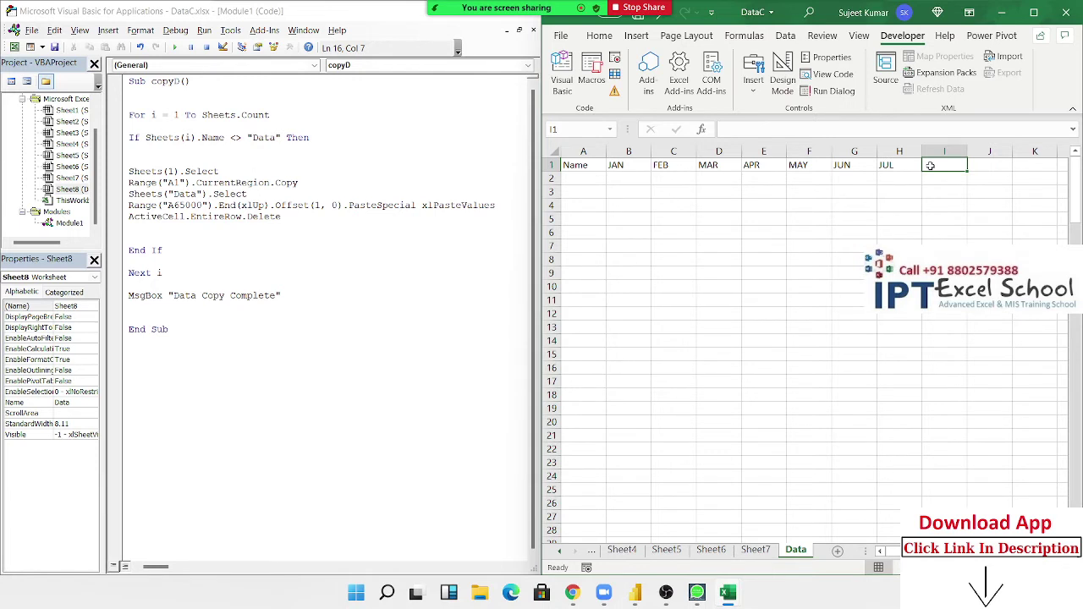
Step: Enter the header S_Name in cell I1 of the Data sheet
text(SAug)
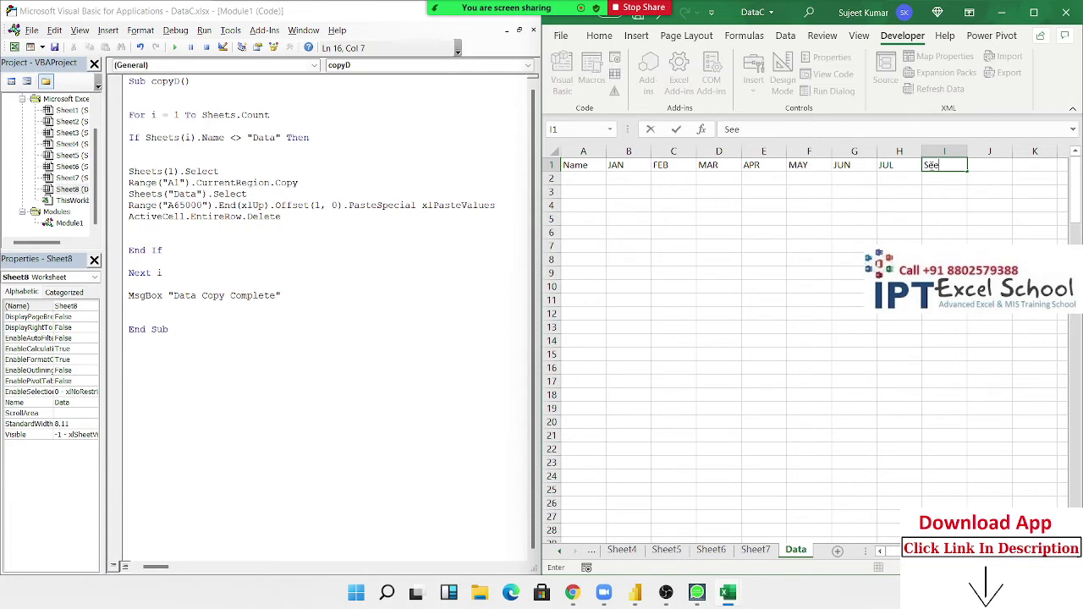
key(BackSpace)
key(BackSpace)
key(BackSpace)
text(S_)
text(Name)
click(940, 175)
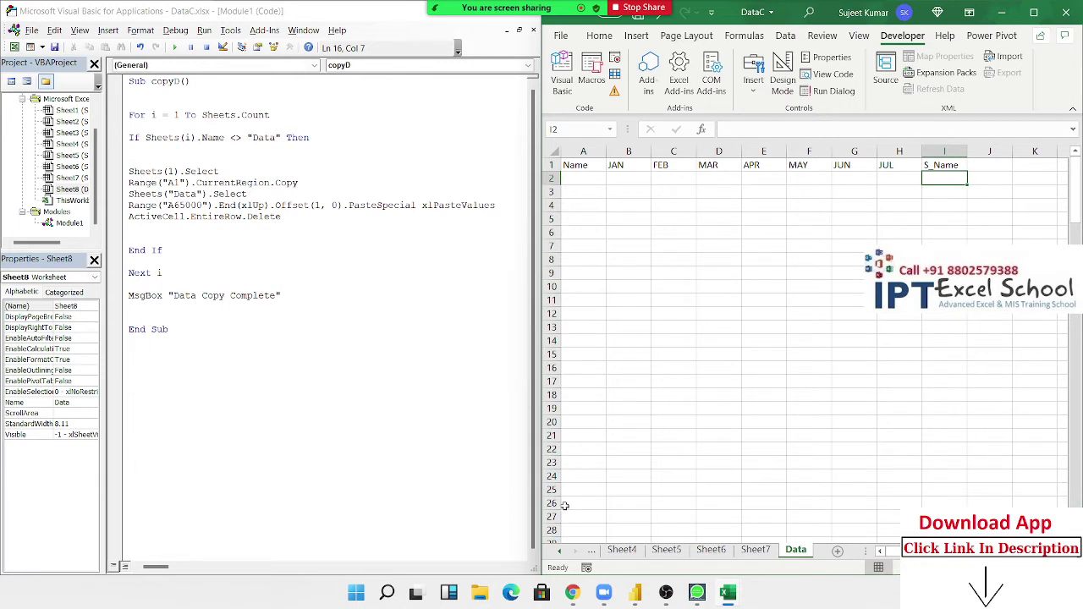
Step: View Sheet4's name and JAN–JUL table, then place the code cursor on the empty line above End If
click(621, 550)
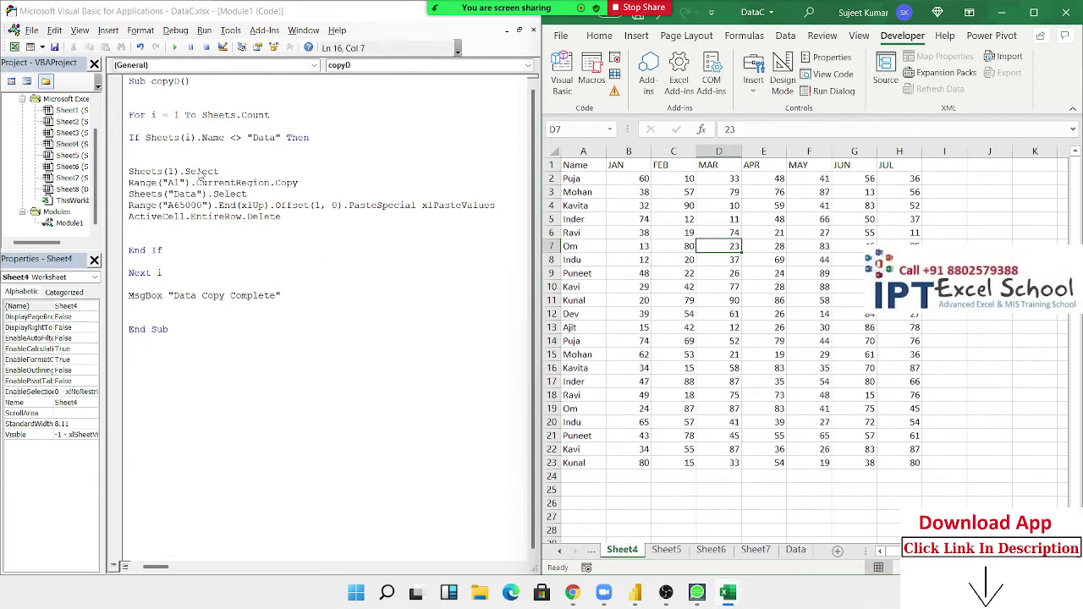
click(170, 171)
double_click(170, 171)
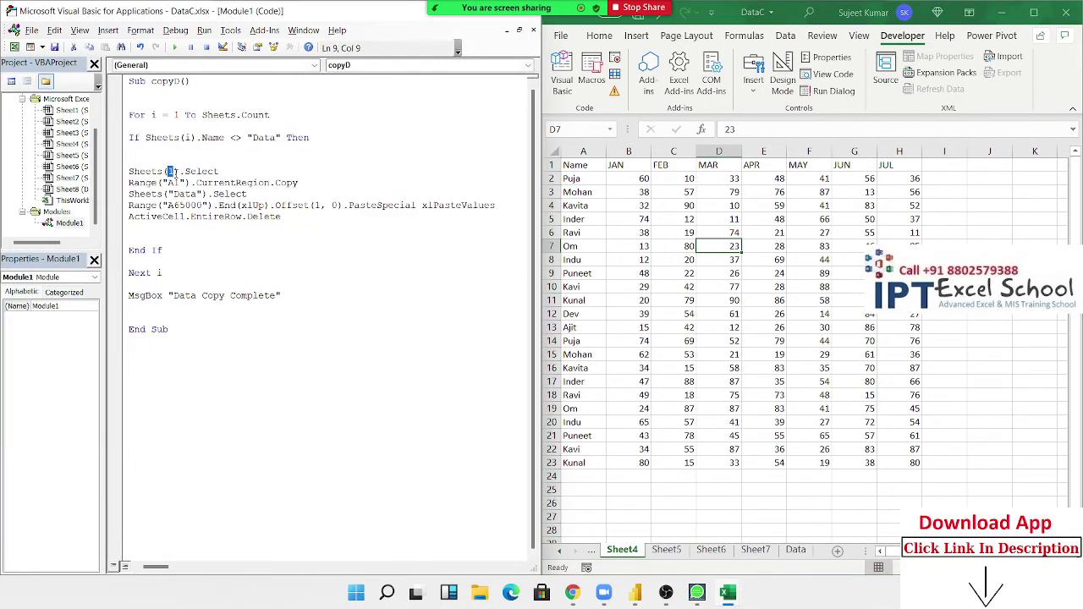
click(173, 171)
click(292, 242)
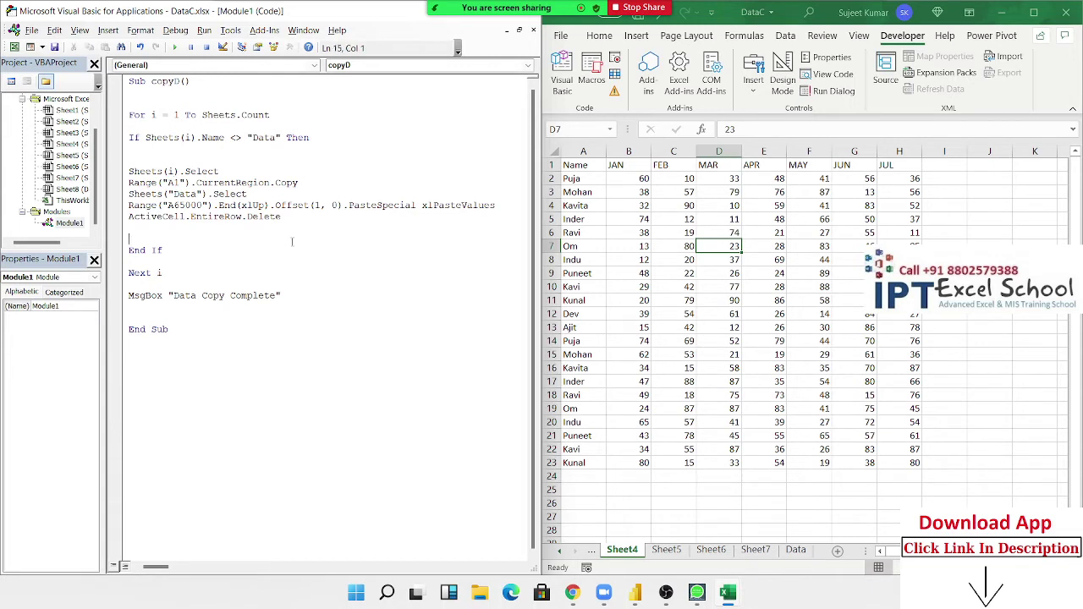
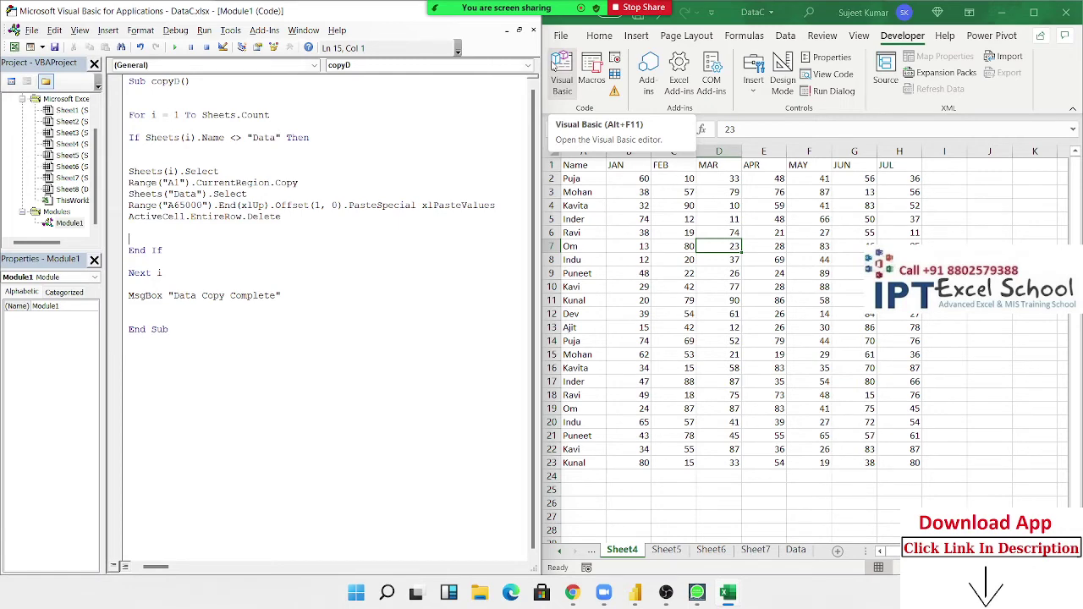
Step: Search the system for Excel, then cancel the search and return to the workbook
key(super+s)
text(excel)
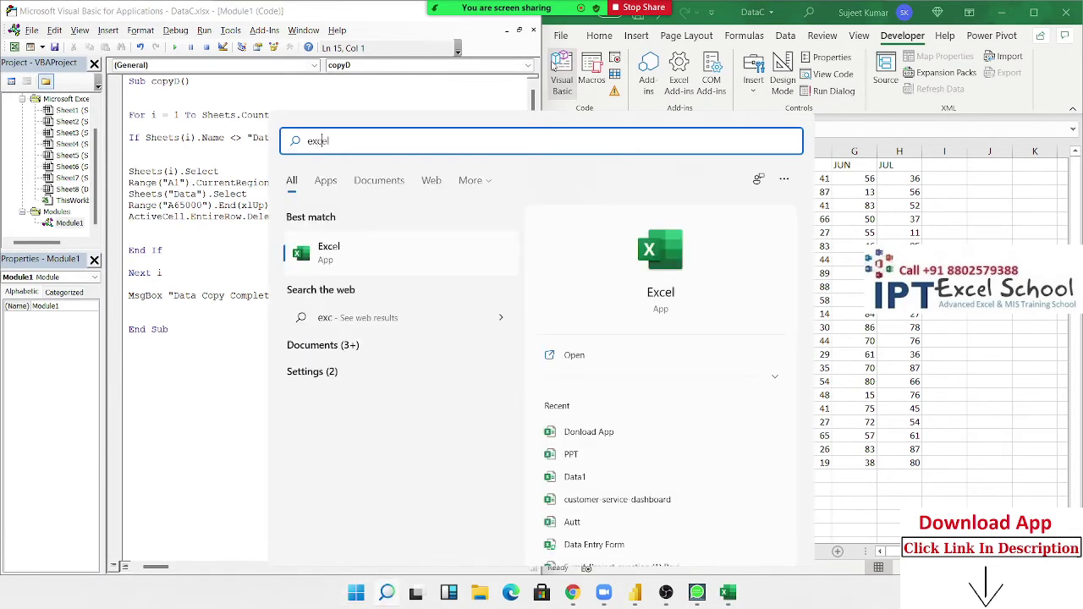
key(BackSpace)
key(BackSpace)
text(l)
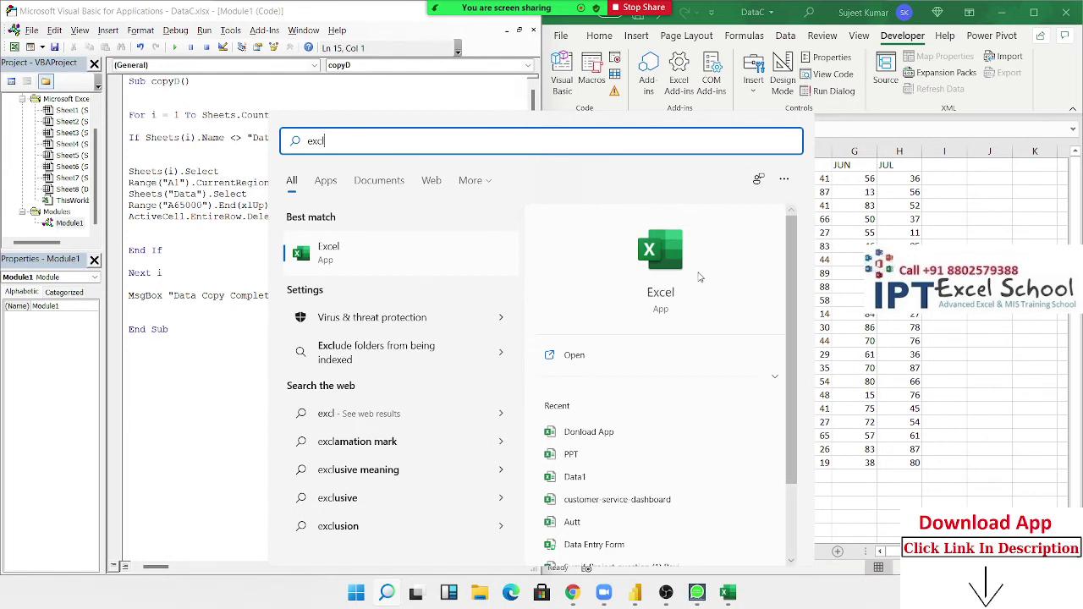
key(BackSpace)
text(el)
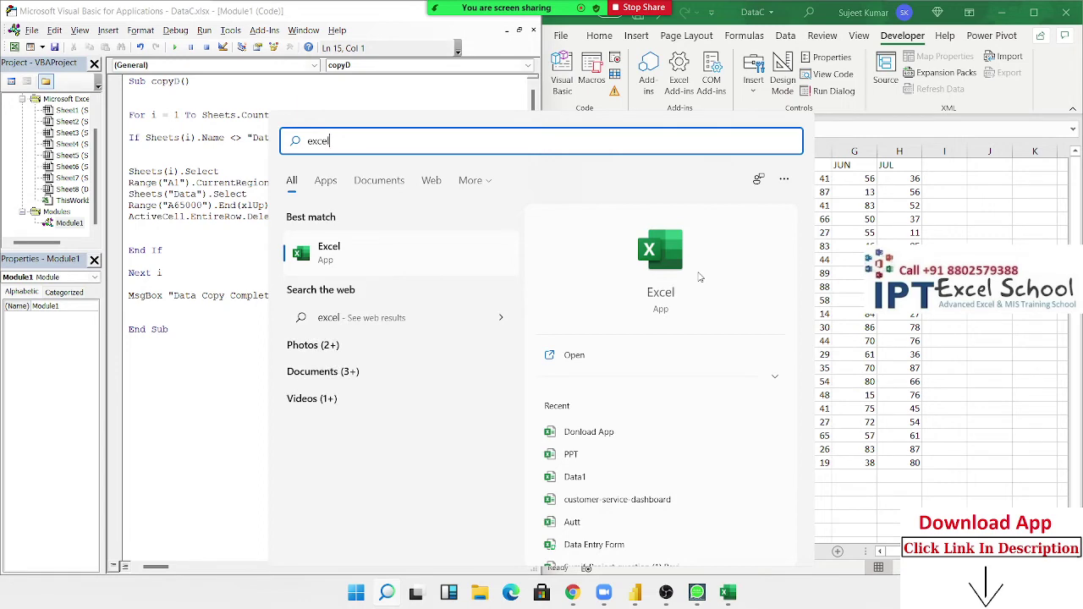
key(Escape)
Step: Enter =INFO("release") in cell D27 to show Excel's version
scroll(738, 389, down, 3)
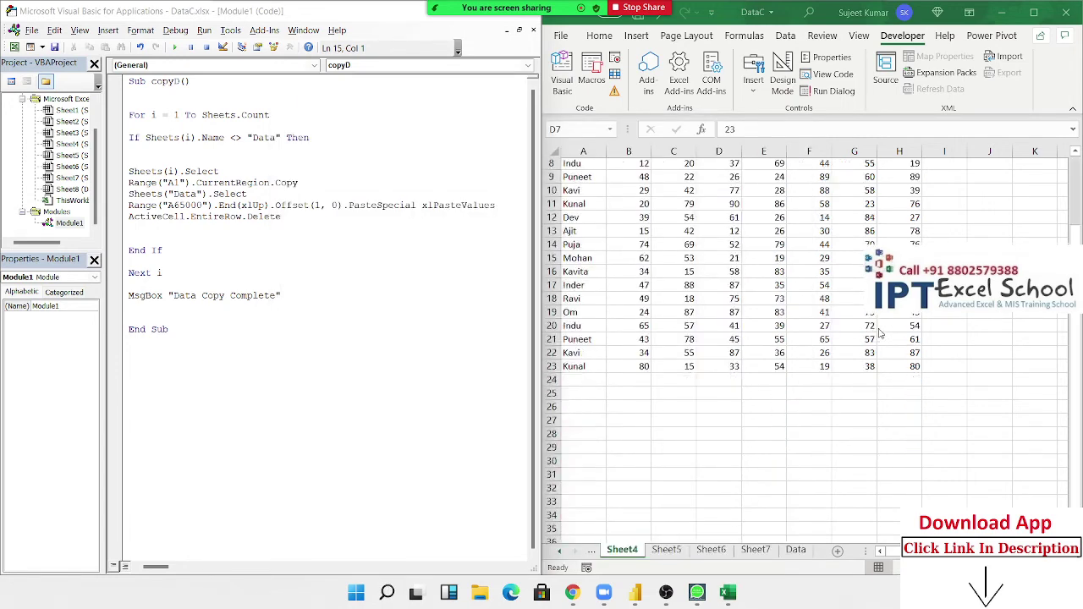
click(725, 395)
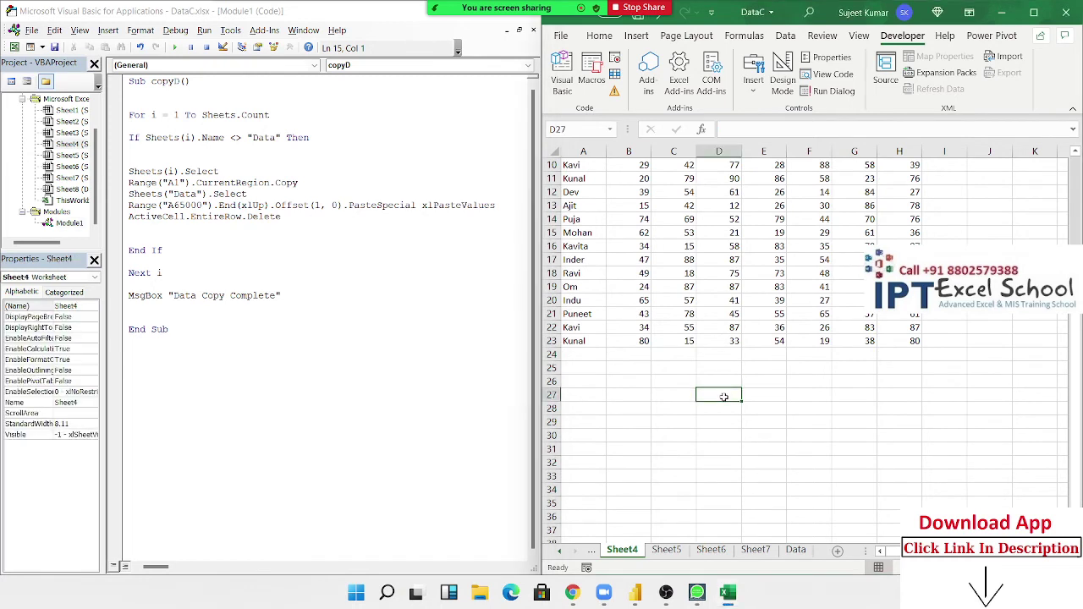
text(=)
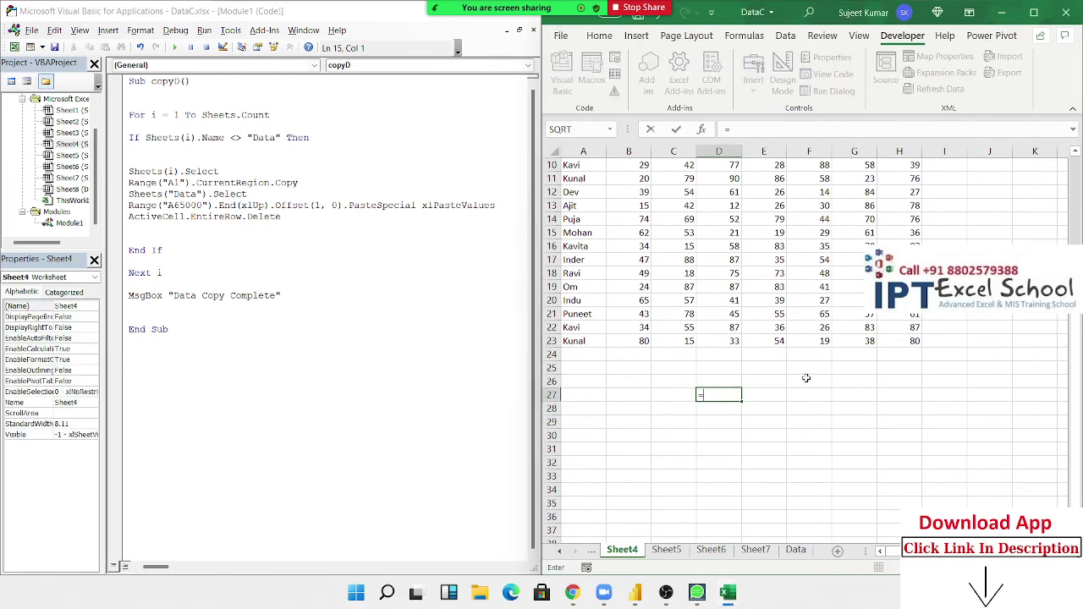
text(in)
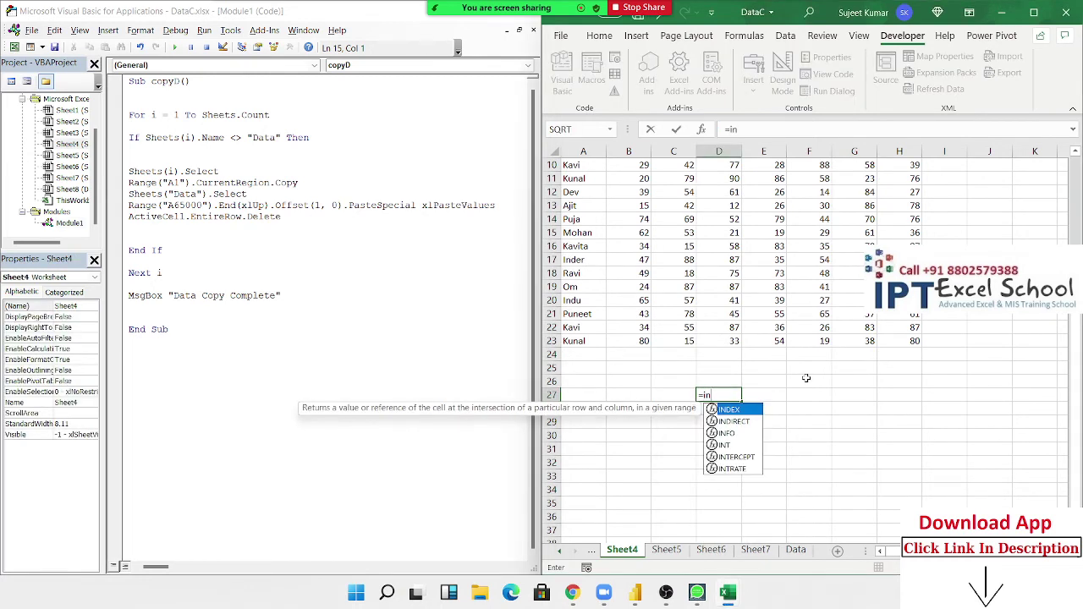
key(Down)
key(Down)
key(Tab)
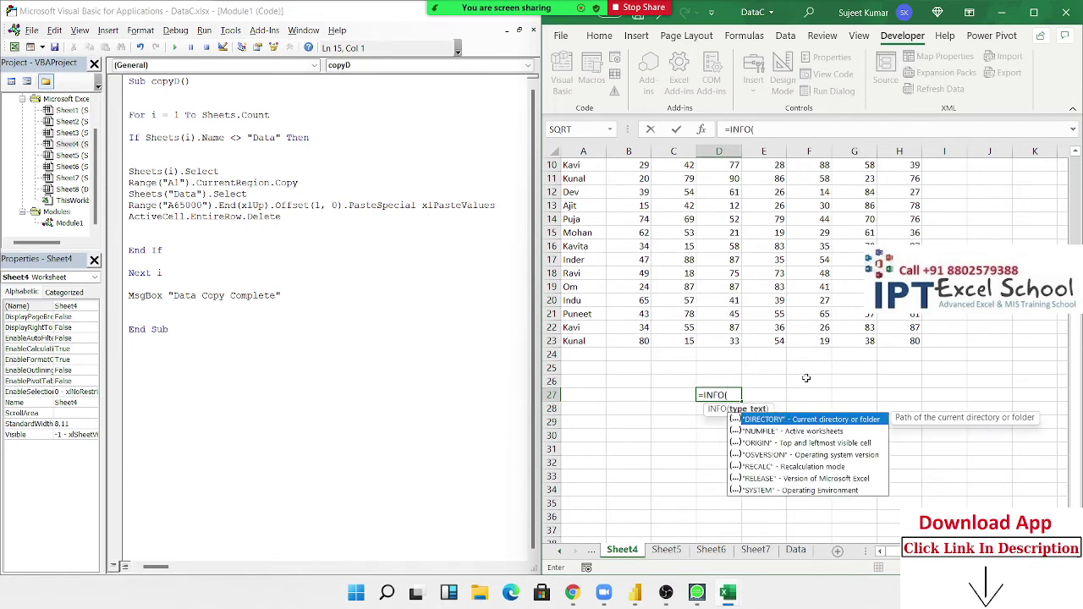
key(Down)
key(Down)
key(Down)
key(Down)
key(Down)
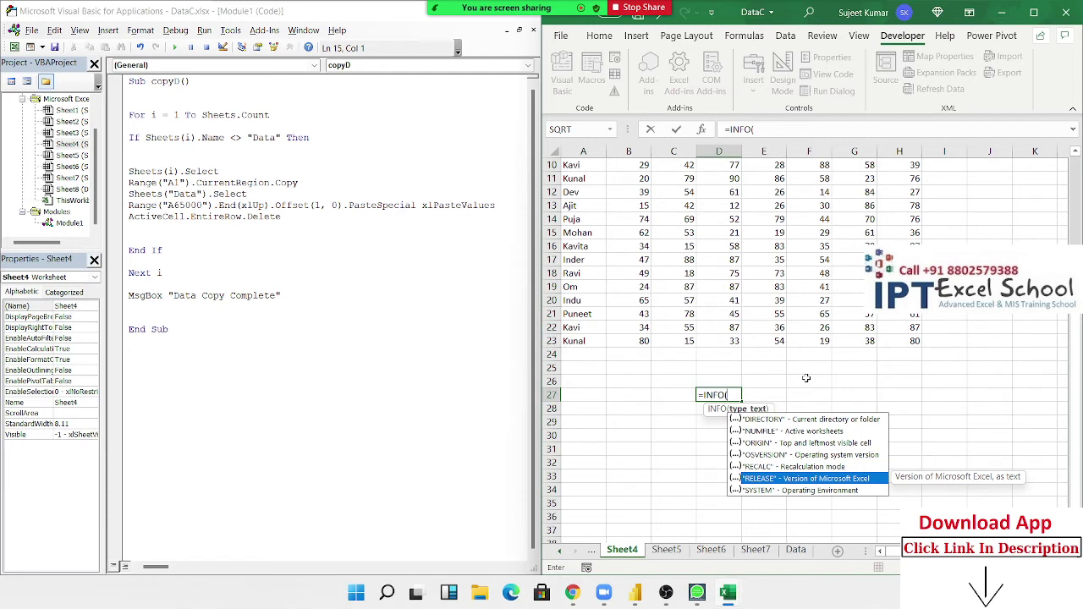
key(Tab)
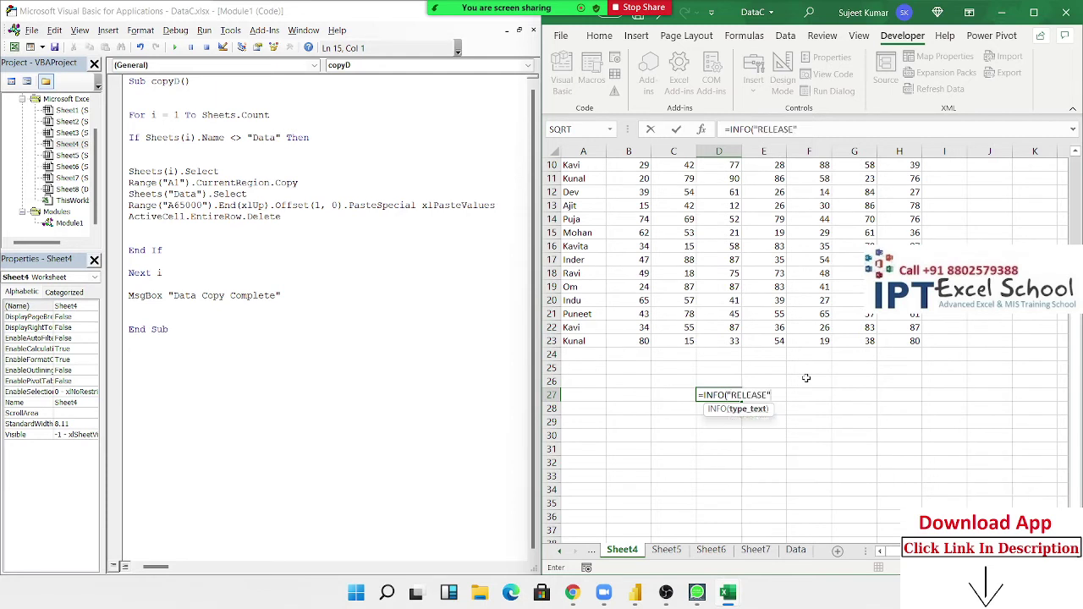
key(ctrl+Return)
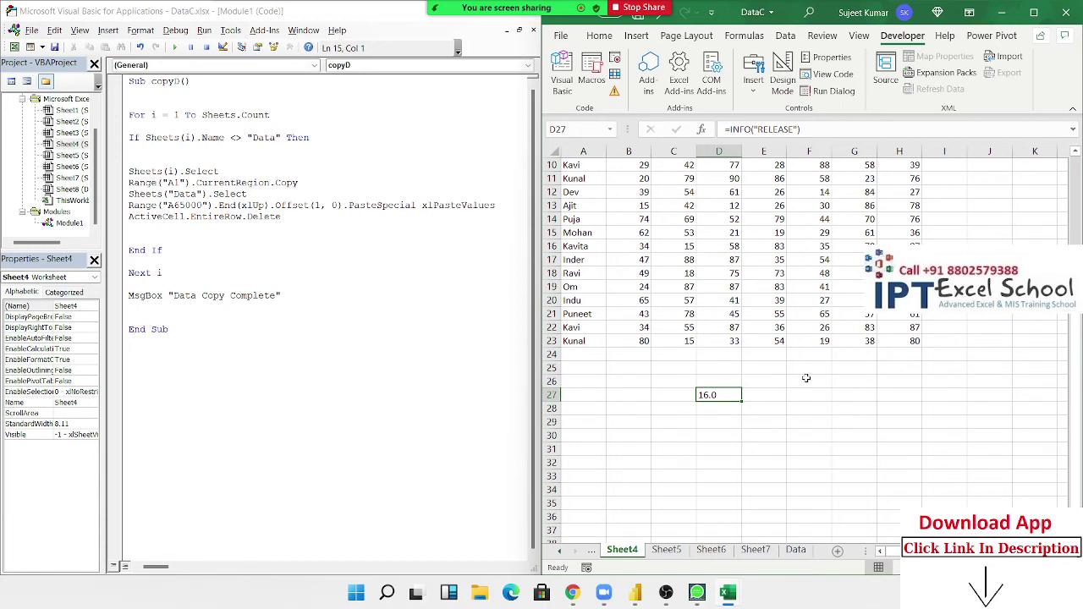
Step: Note 2019 in D28, then clear both D28 and the version formula in D27
key(Down)
text(2019)
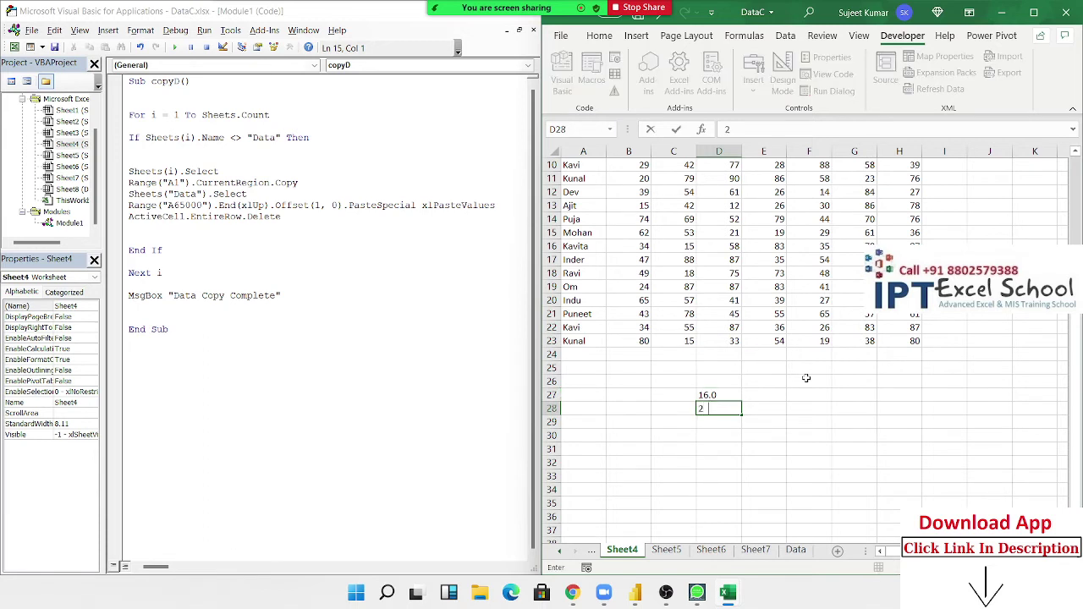
key(Return)
key(Up)
key(Up)
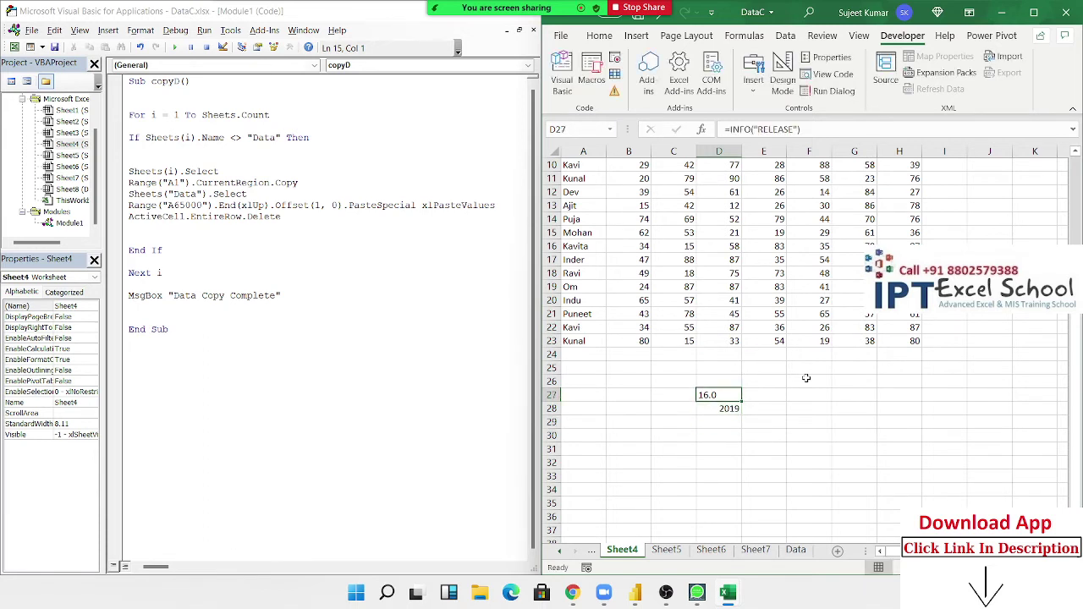
key(Down)
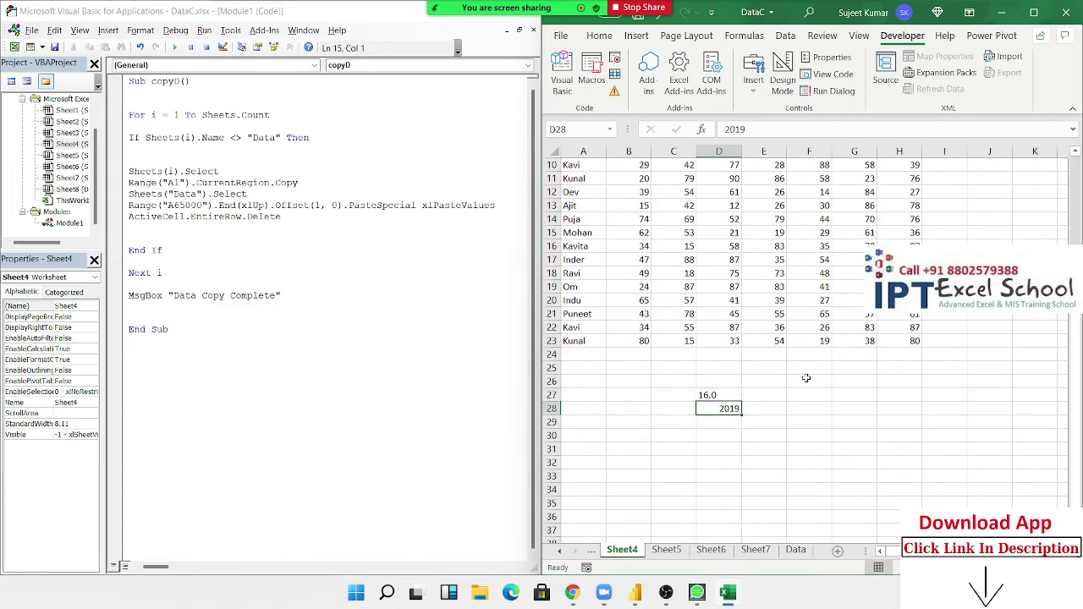
key(Delete)
key(Up)
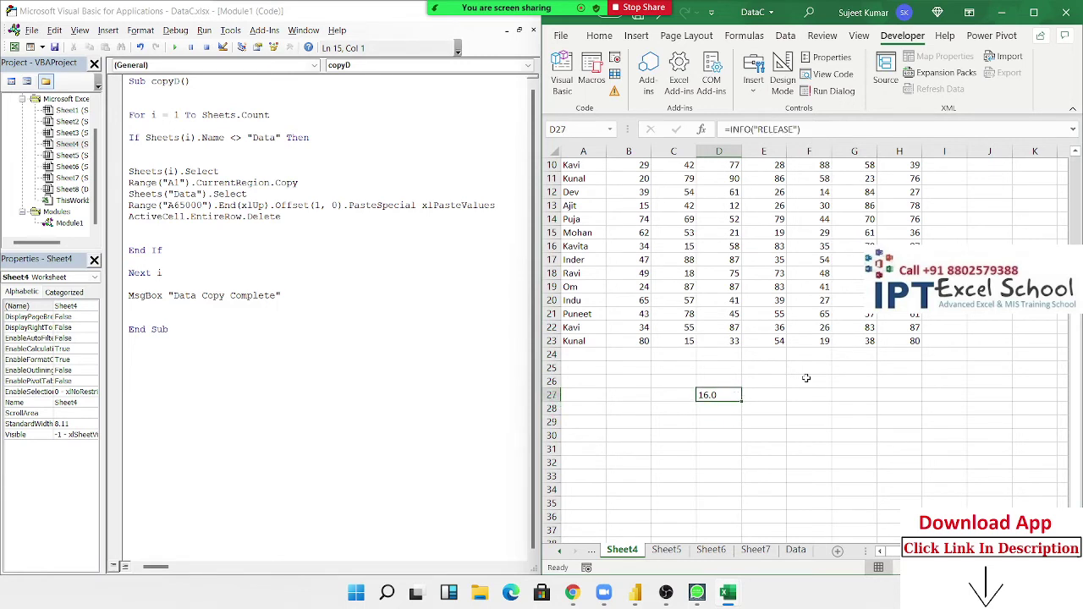
key(Delete)
Step: Review the End(xlUp) code in copyD alongside the Data sheet
click(313, 261)
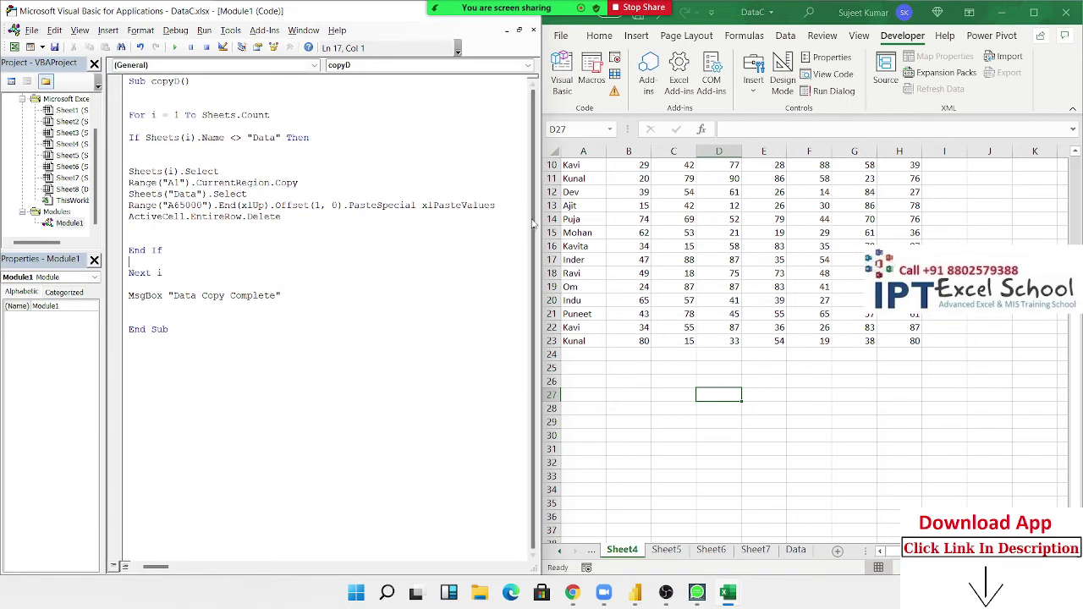
scroll(803, 339, up, 3)
scroll(804, 347, up, 1)
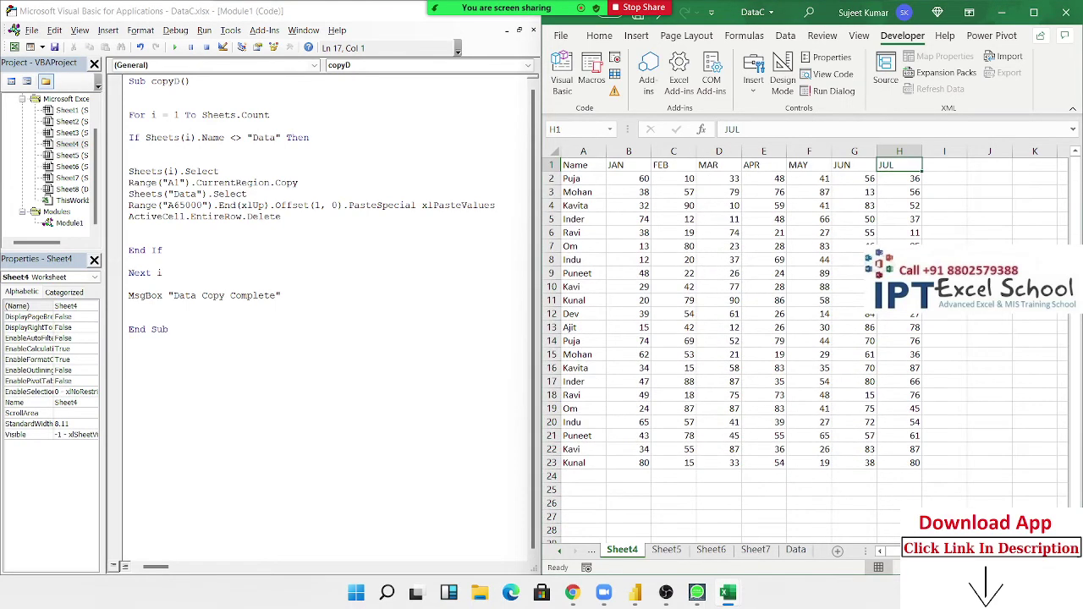
click(796, 550)
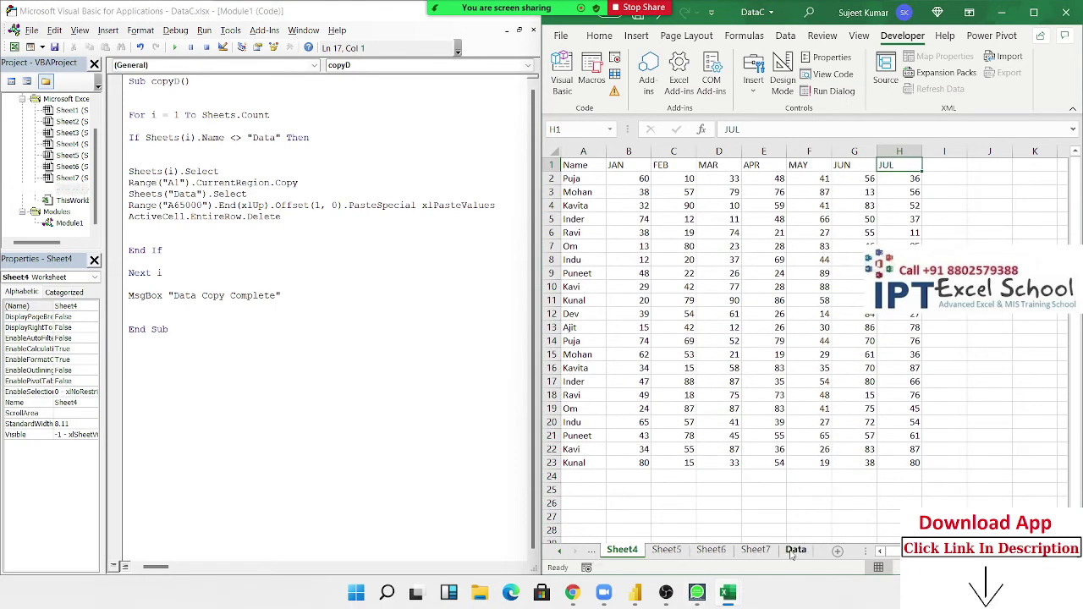
click(226, 205)
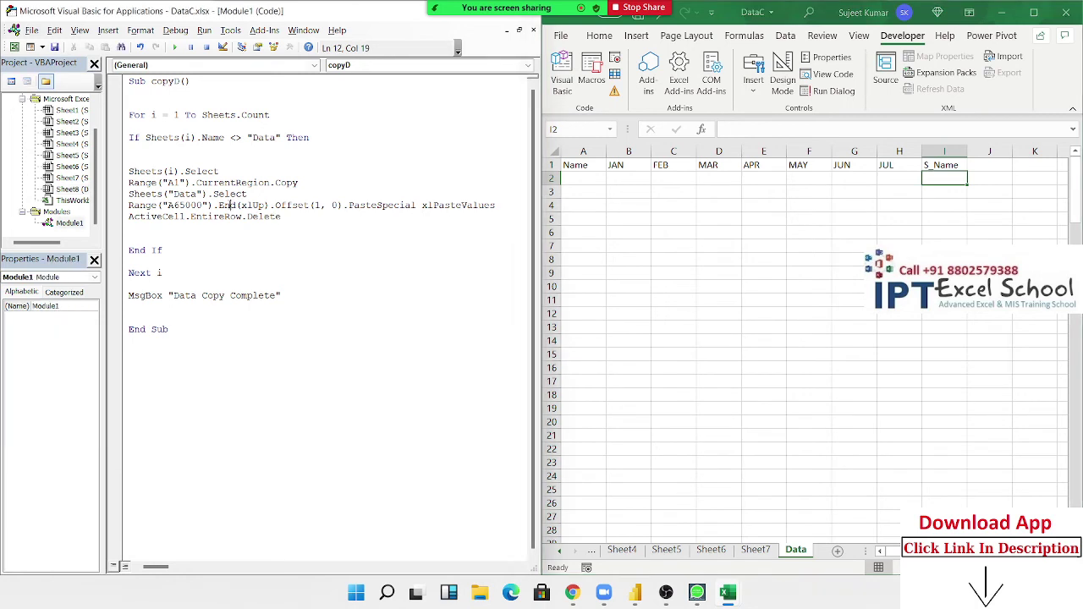
Step: Copy Sheet1's whole data region A1:H23
click(560, 551)
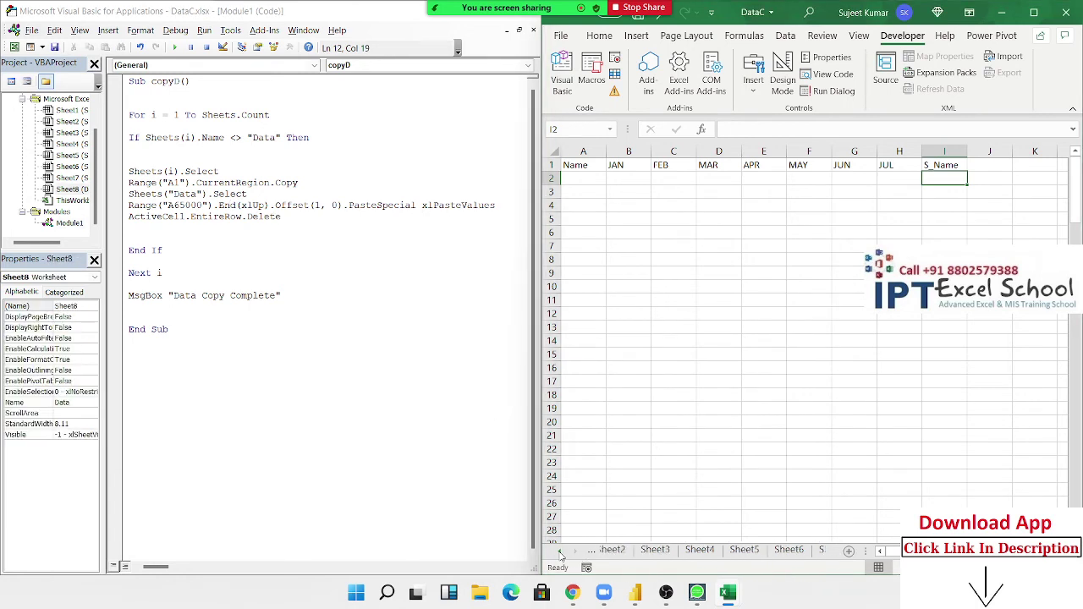
click(560, 551)
click(560, 551)
click(618, 550)
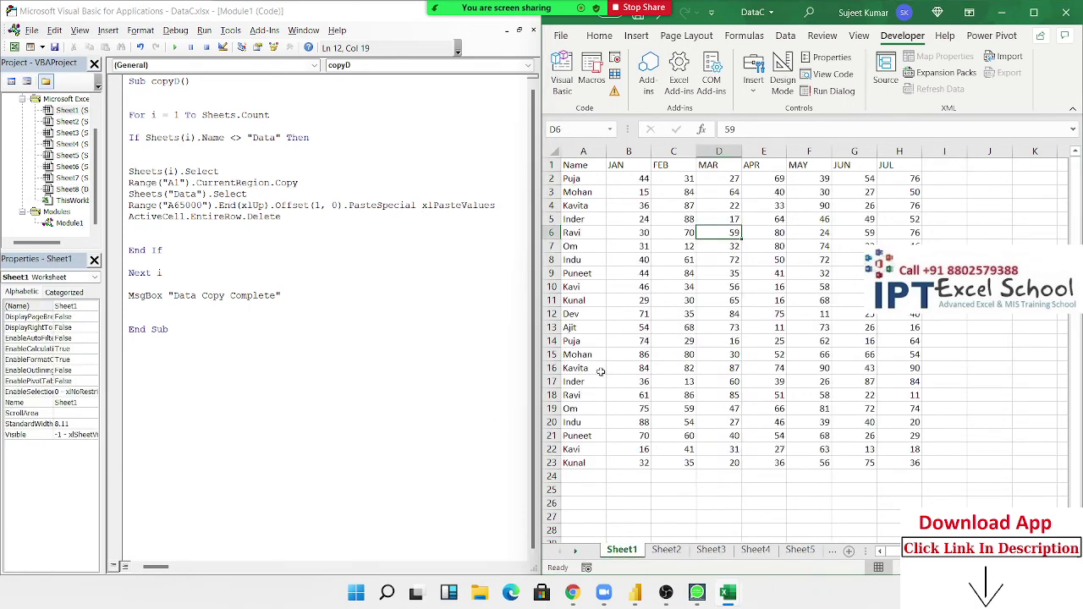
click(595, 341)
key(ctrl+a)
key(ctrl+c)
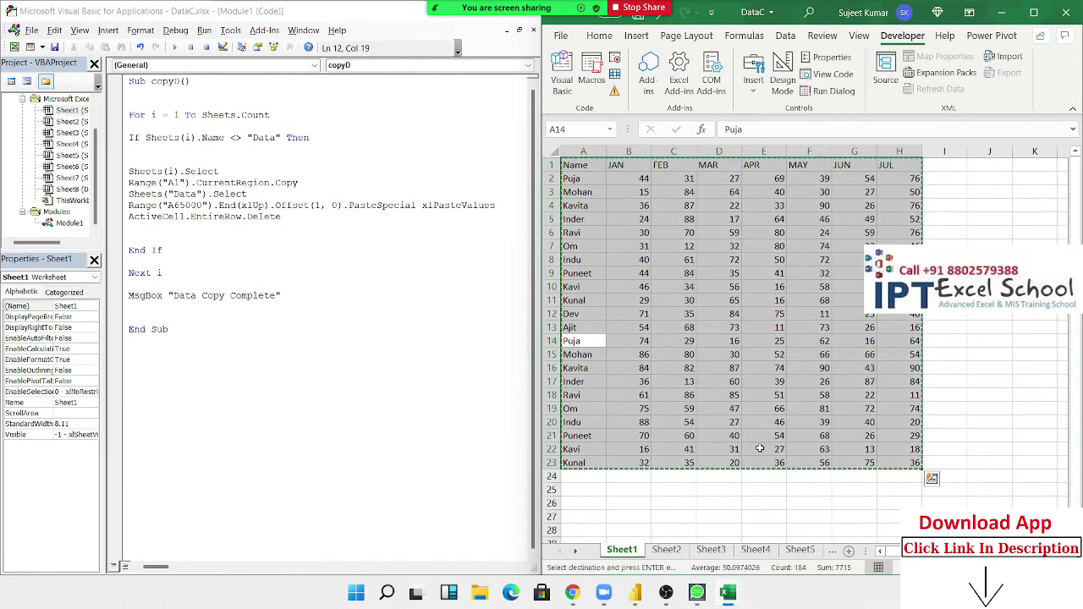
Step: Paste Sheet1's data into the Data sheet at A2 and delete the duplicate header row
click(583, 551)
click(576, 550)
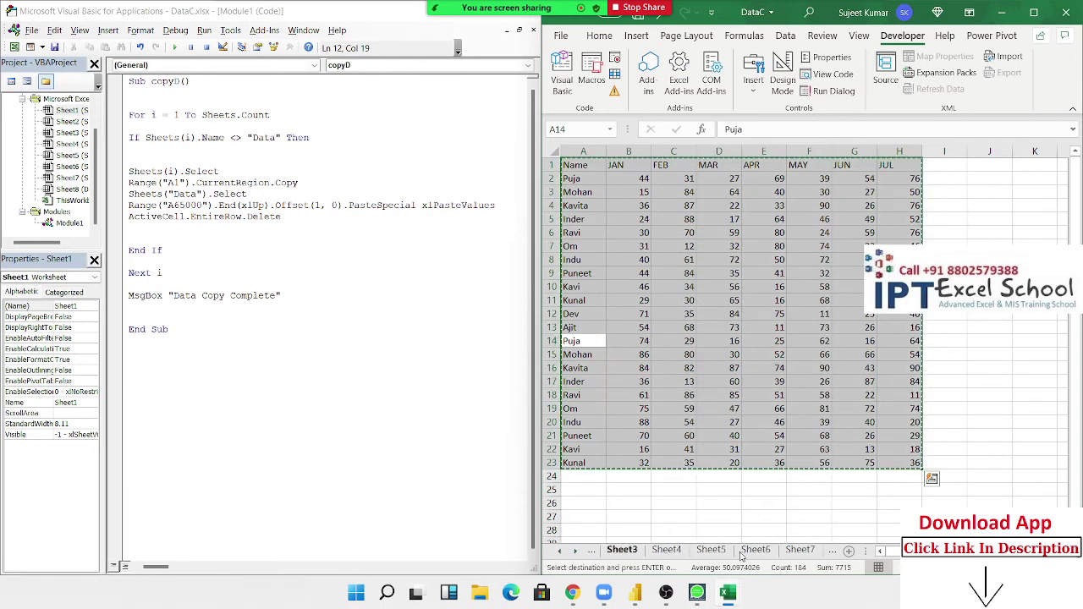
click(577, 550)
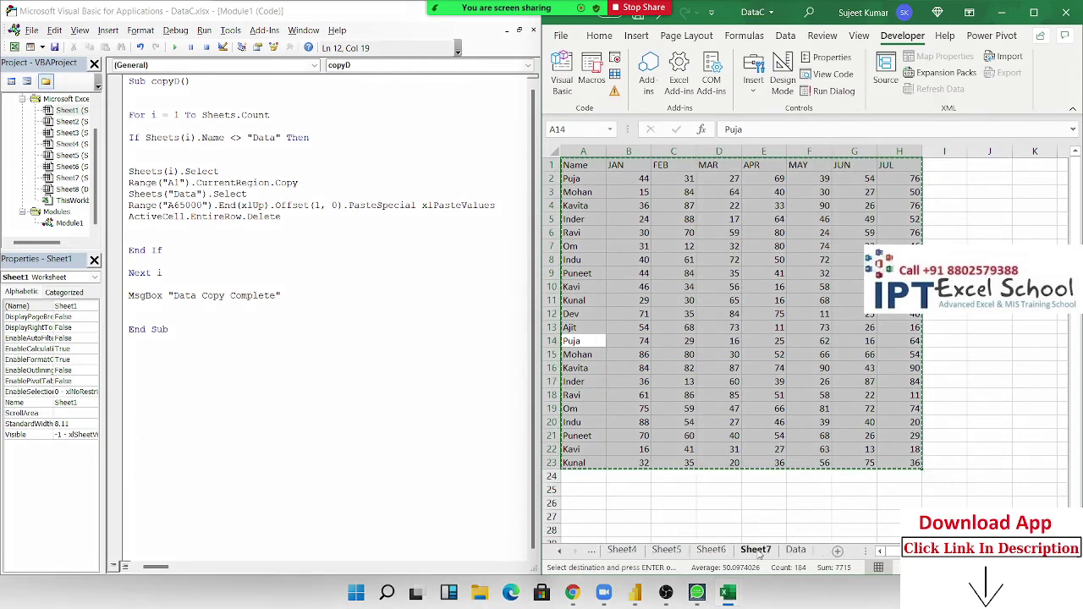
click(796, 550)
click(588, 183)
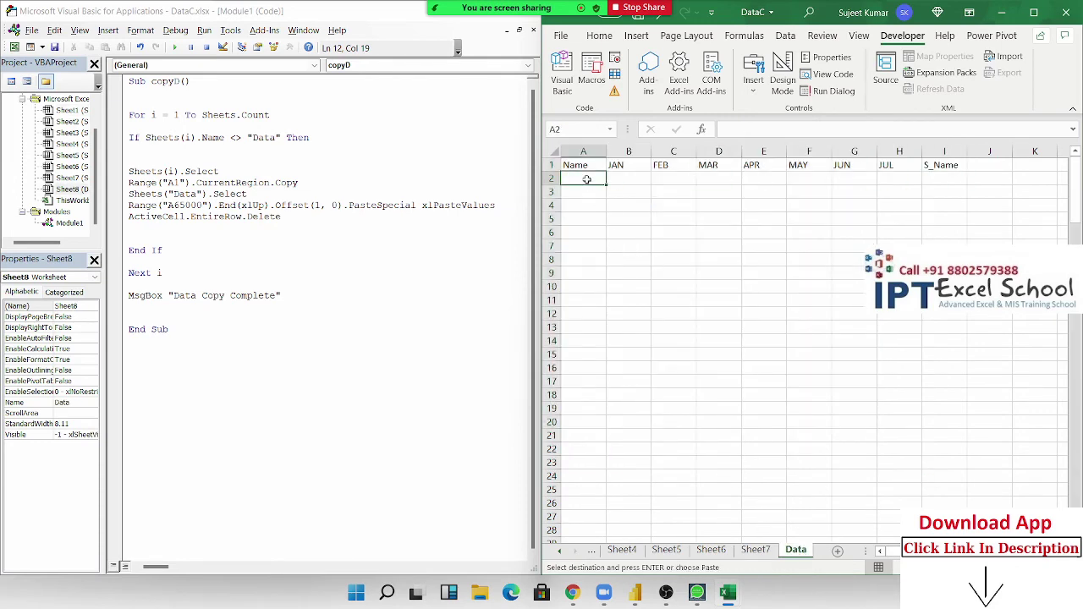
key(ctrl+v)
click(550, 178)
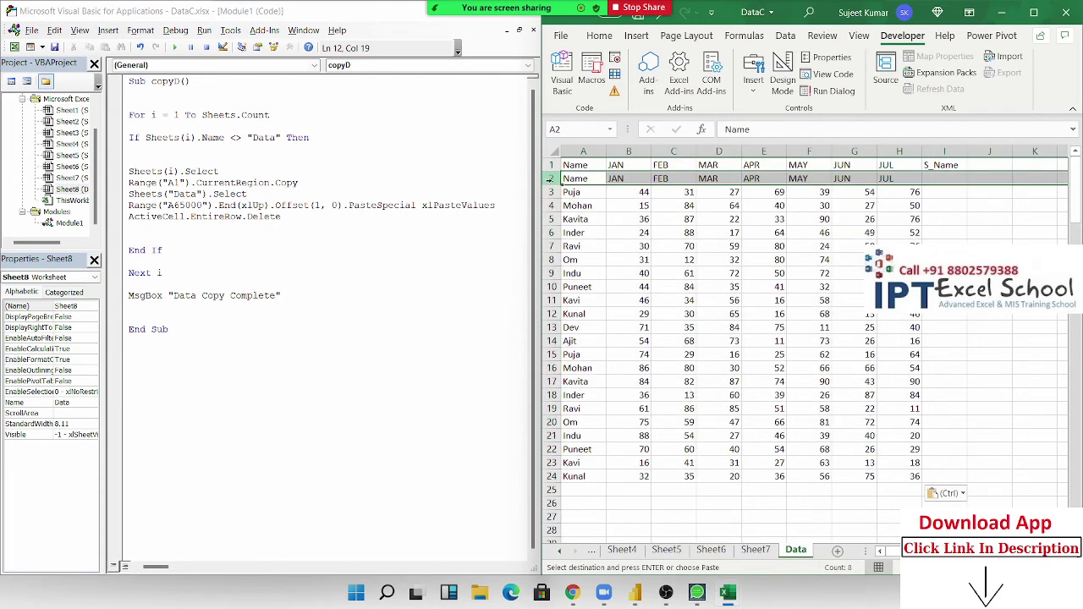
key(ctrl+minus)
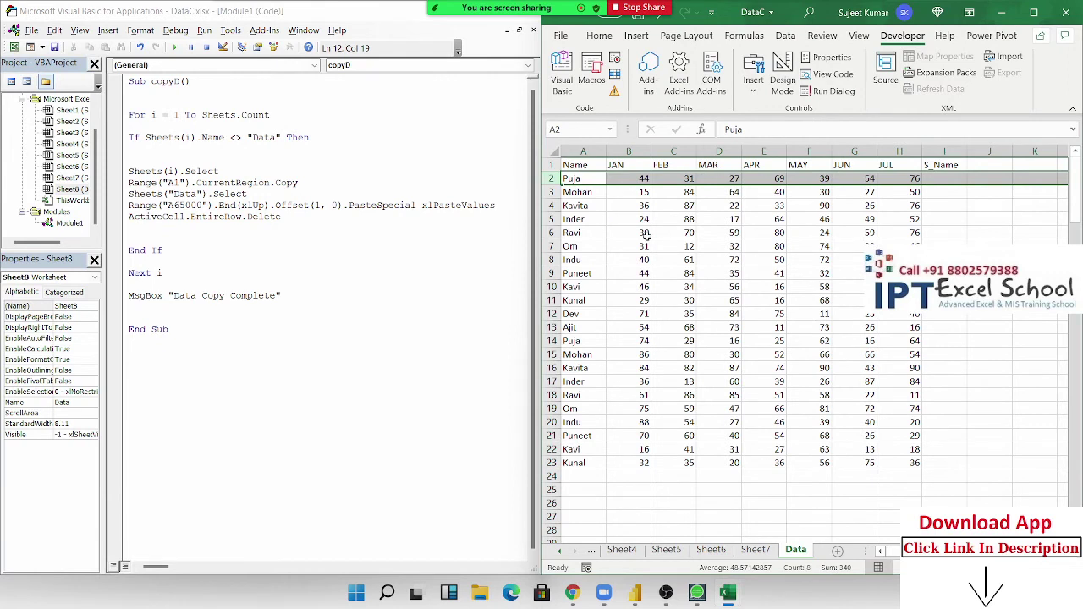
Step: Check where the data ends under JUL, then begin a line below ActiveCell.EntireRow.Delete
click(645, 235)
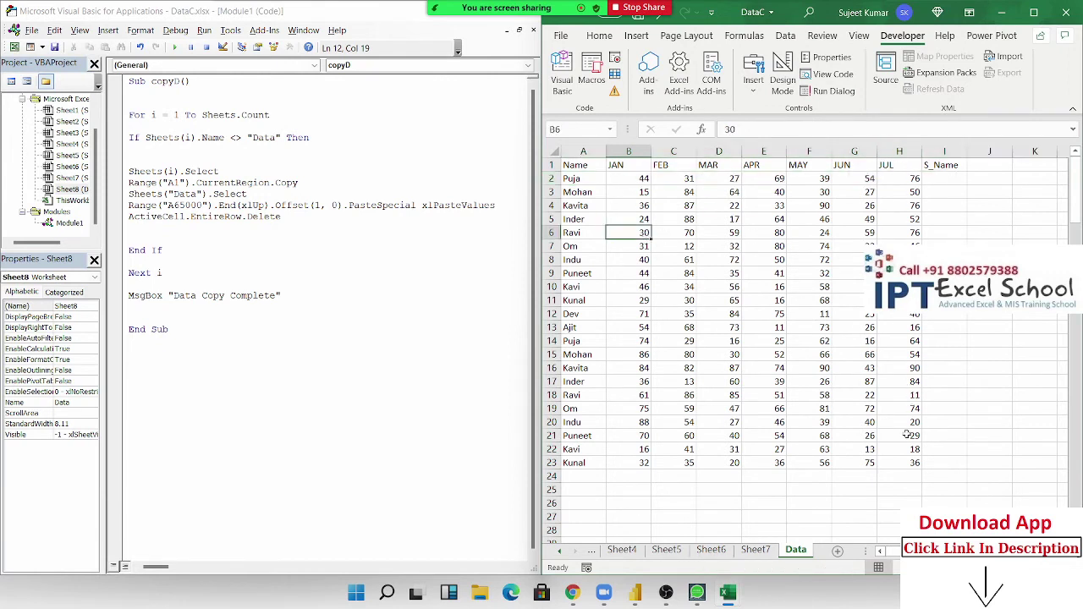
click(904, 473)
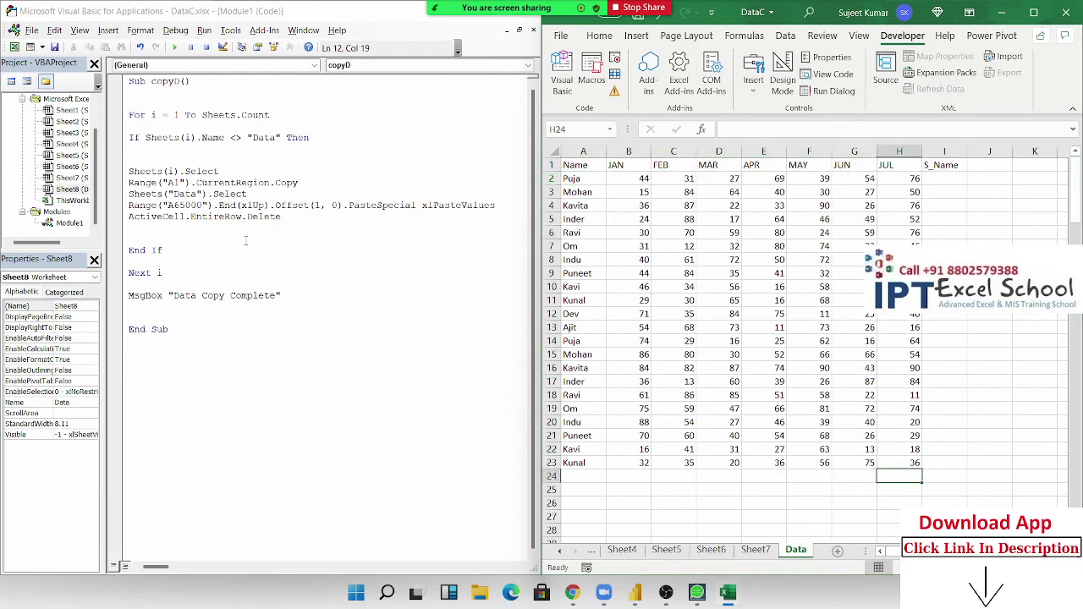
click(136, 240)
click(136, 239)
Step: Type Range("H65000").End(xlUp) into copyD, using autocomplete for End and xlUp
text(ra)
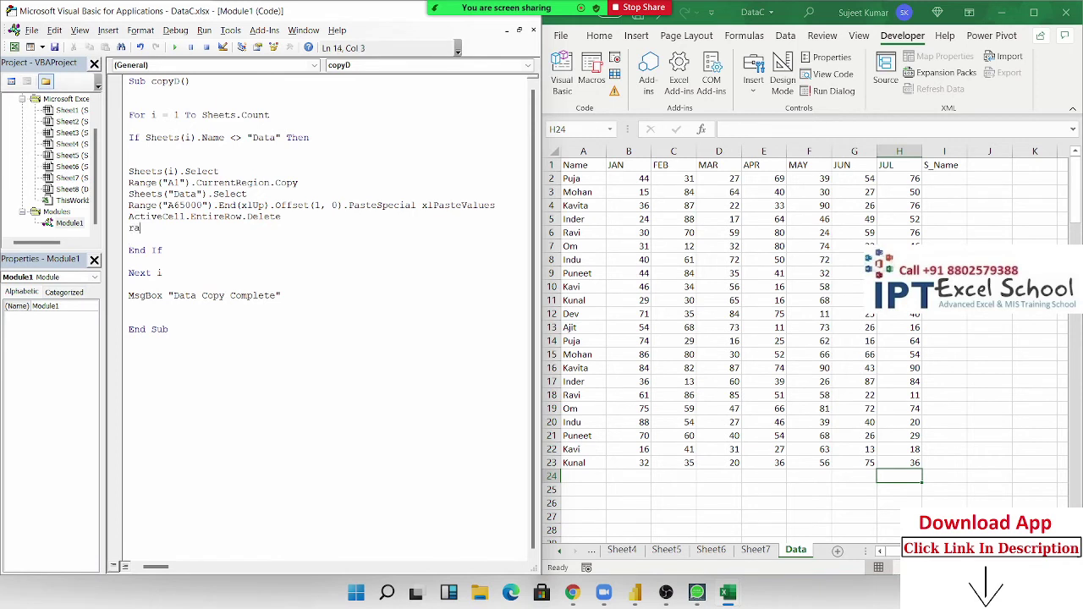
text(nge()
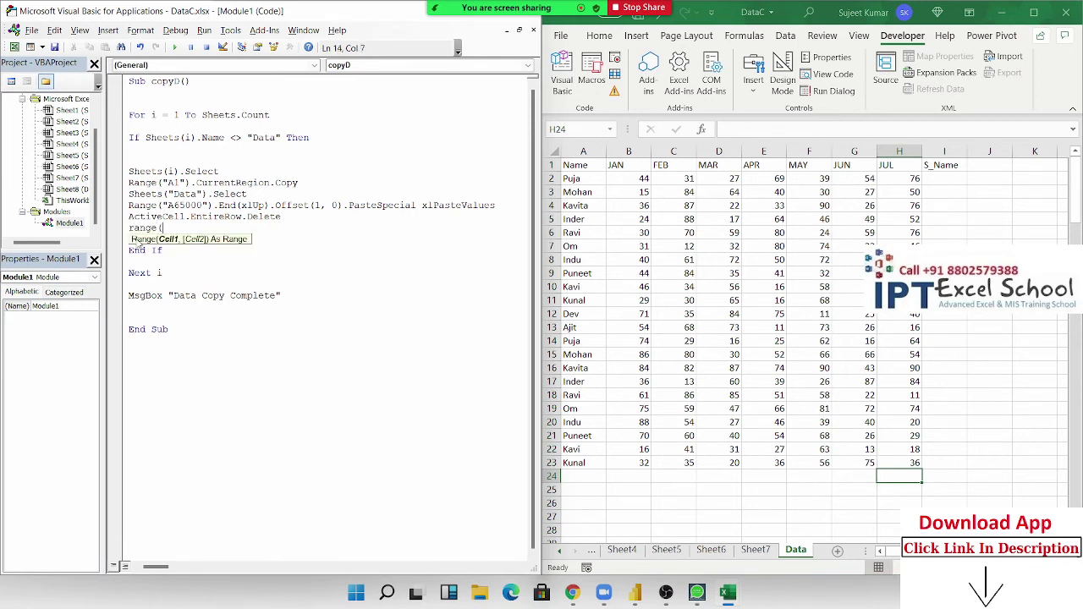
text("H)
text(6)
text(50)
text(00)
text(").)
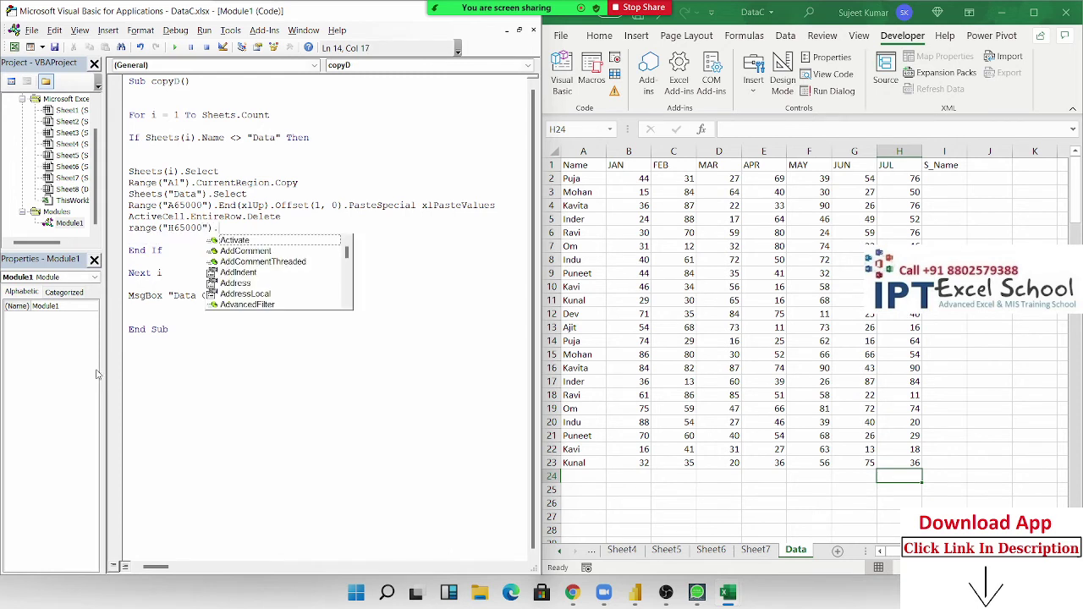
text(we)
key(BackSpace)
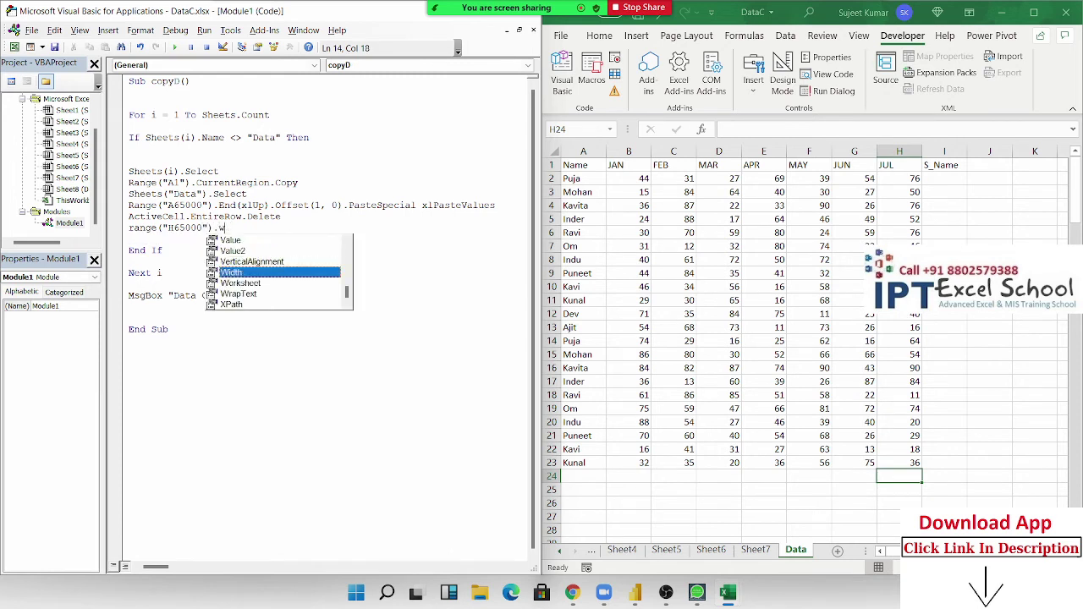
key(BackSpace)
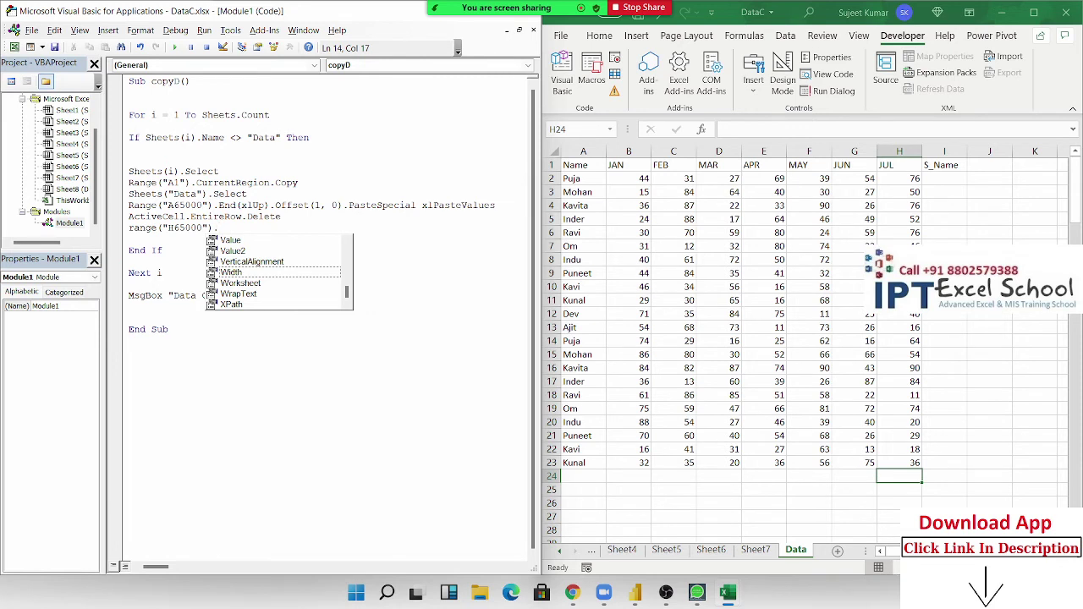
text(en)
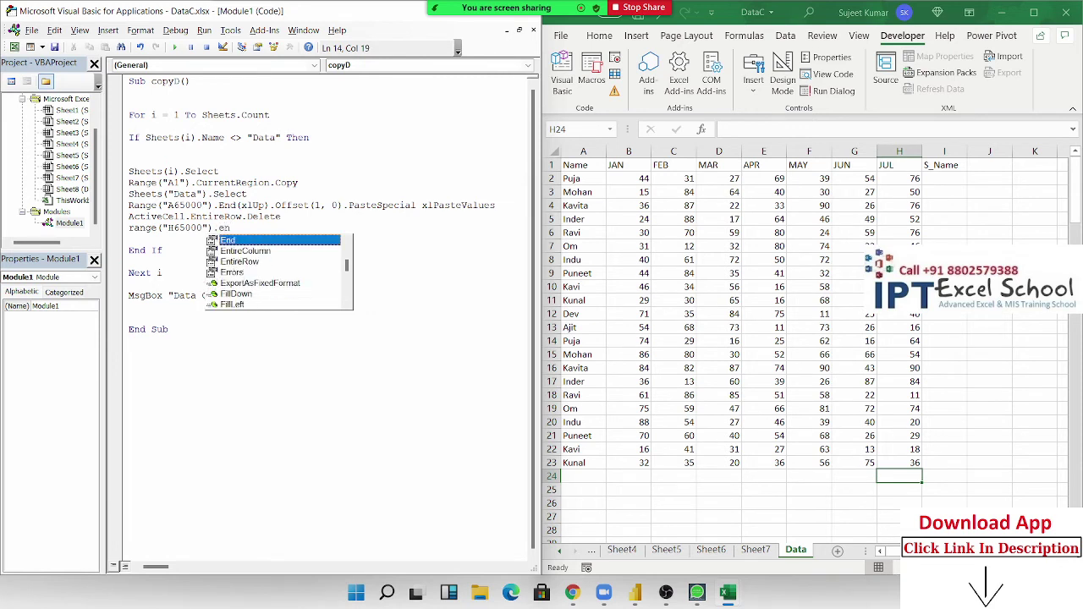
key(Tab)
text(()
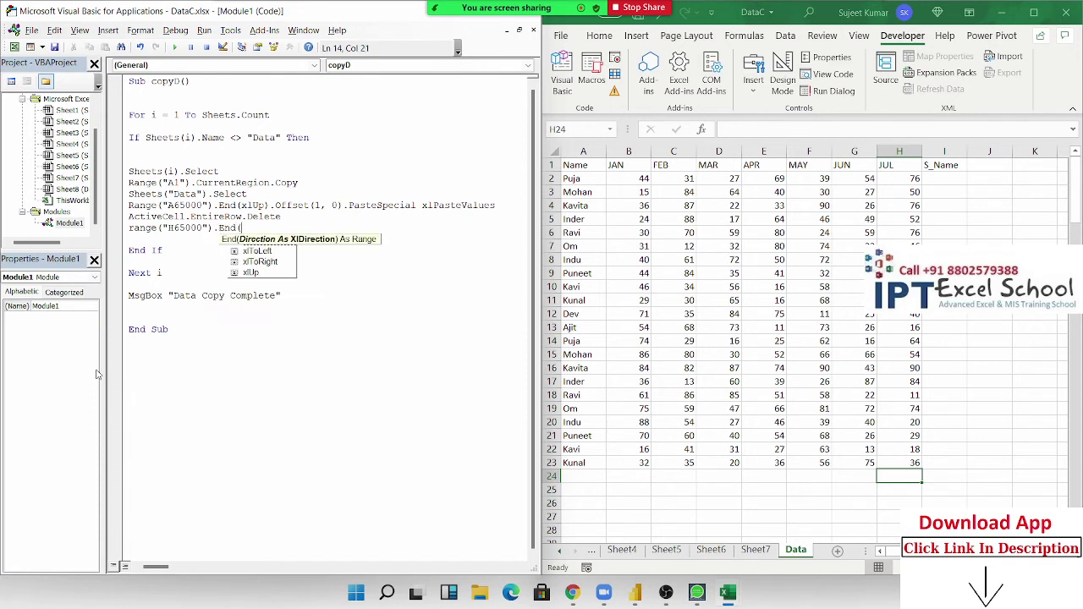
text(xlu)
key(Tab)
text())
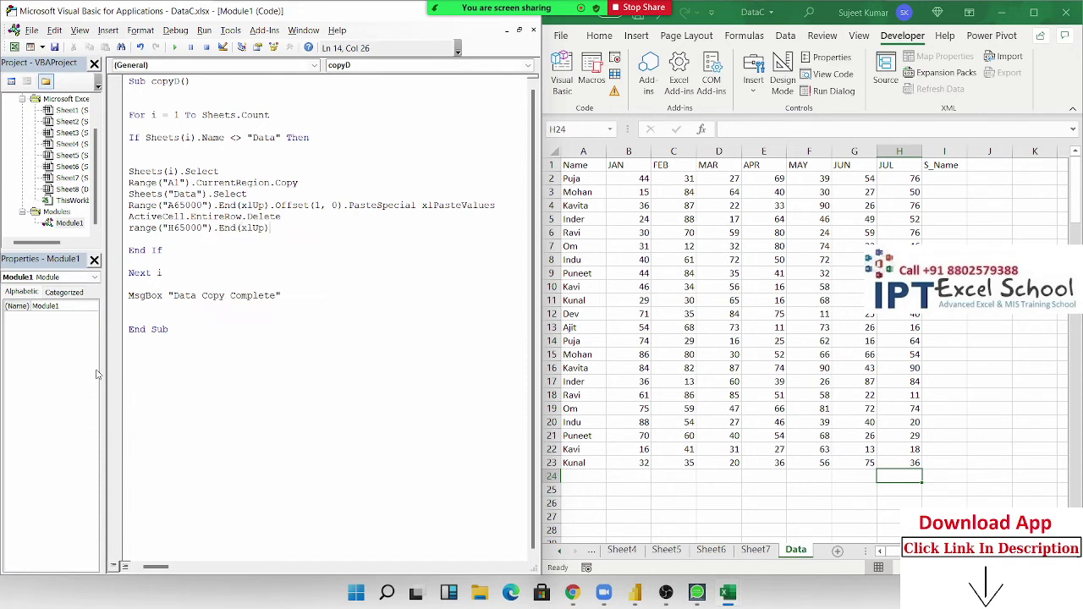
Step: Confirm I23 sits beside H23's last value, then finish the line with .Offset(0, 1).Select
click(911, 461)
click(911, 461)
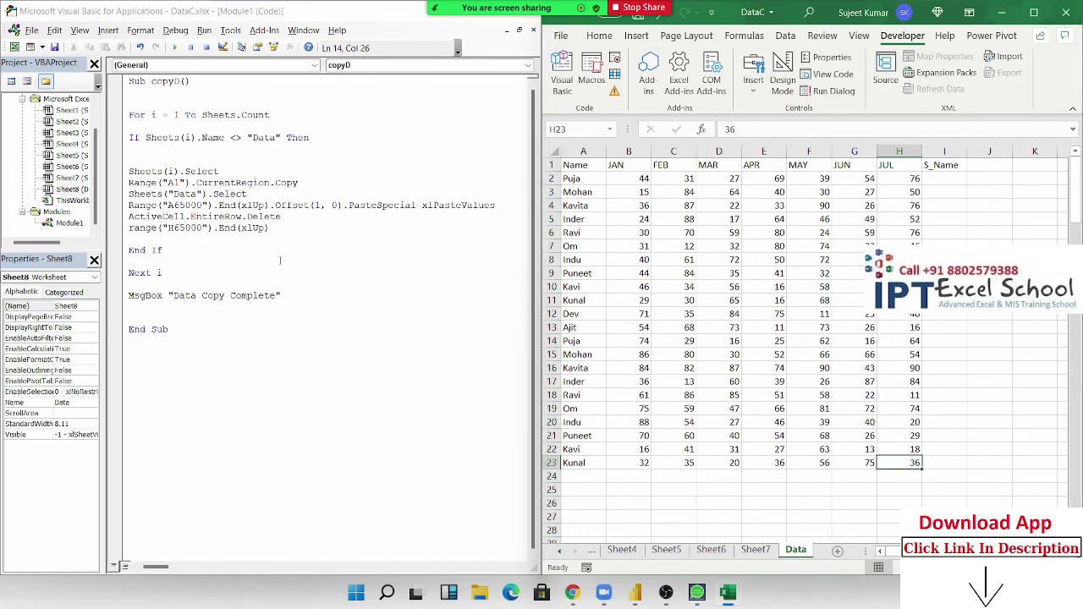
click(954, 461)
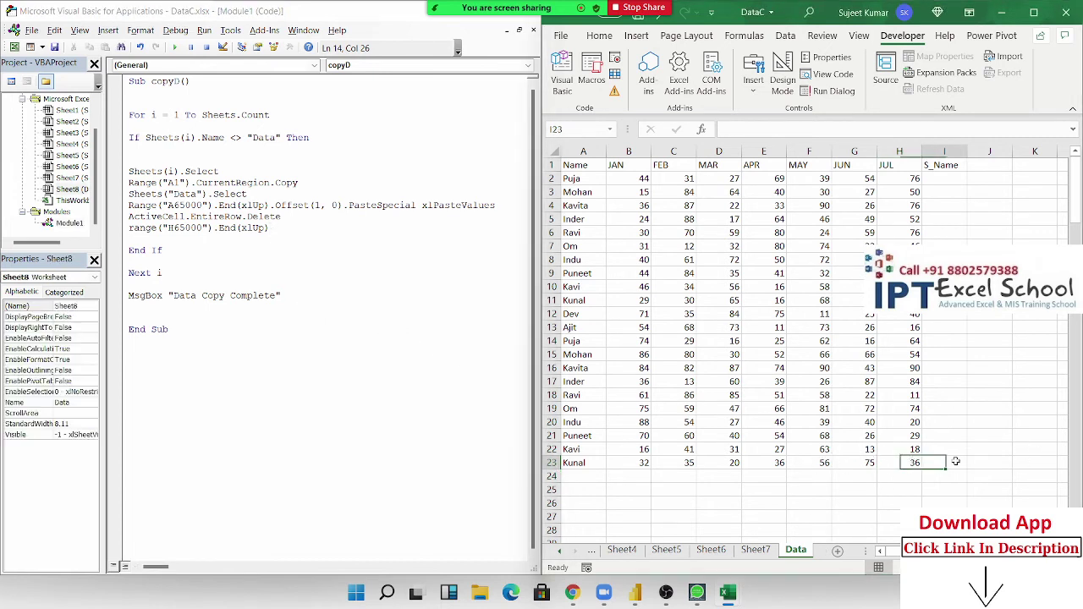
click(278, 230)
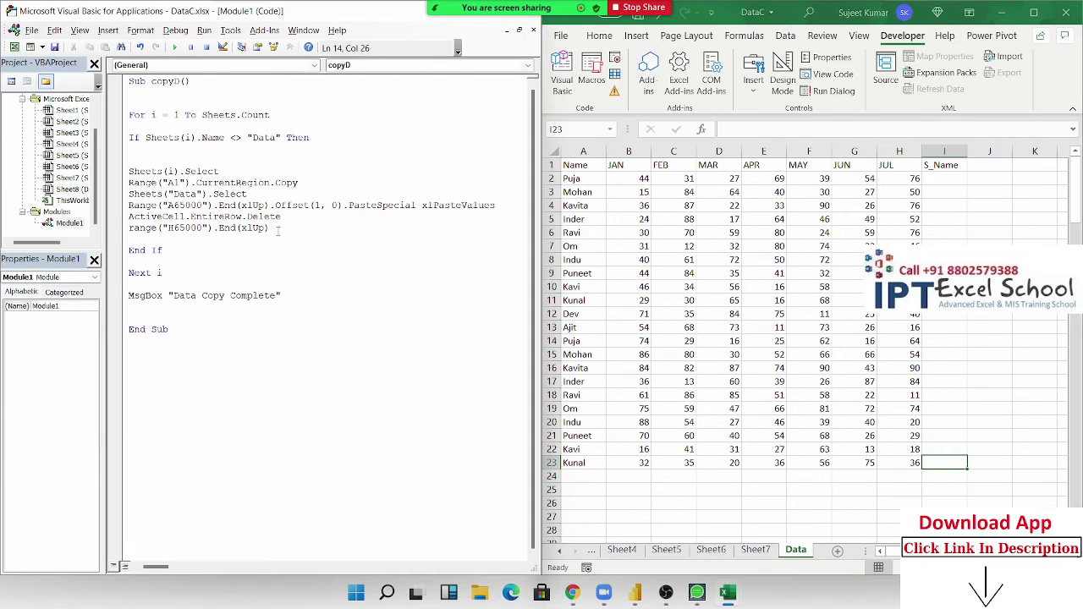
text(.Offset()
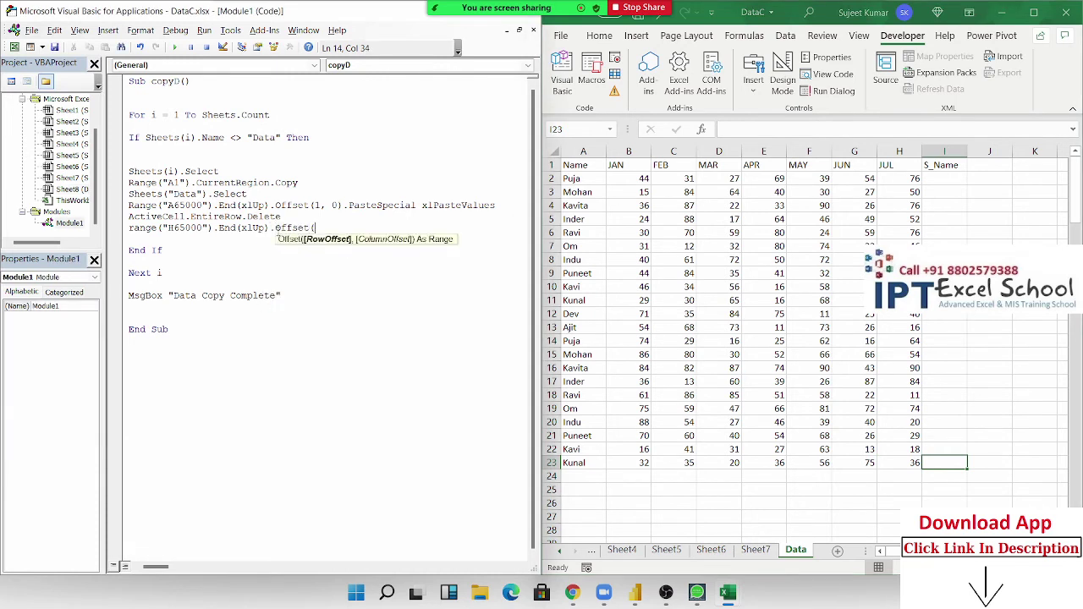
text(0,1)
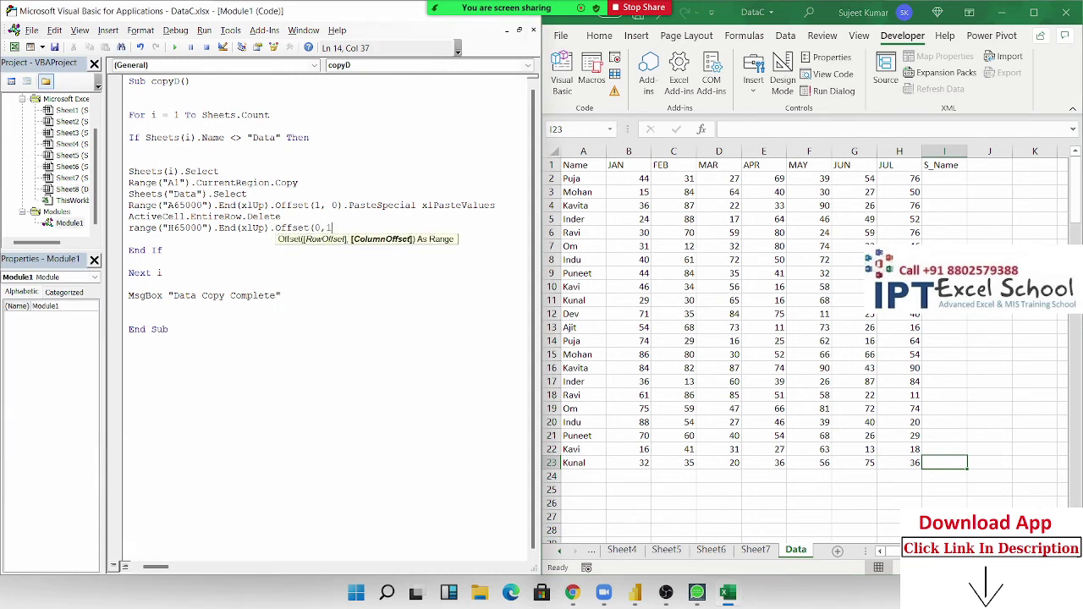
text().Sel)
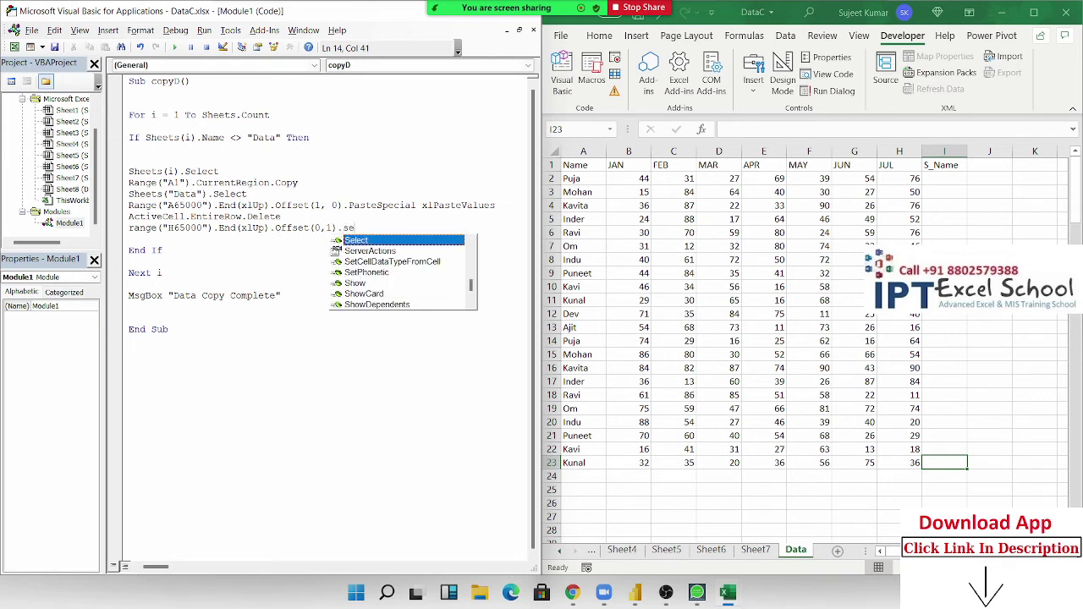
key(Tab)
click(203, 237)
click(133, 228)
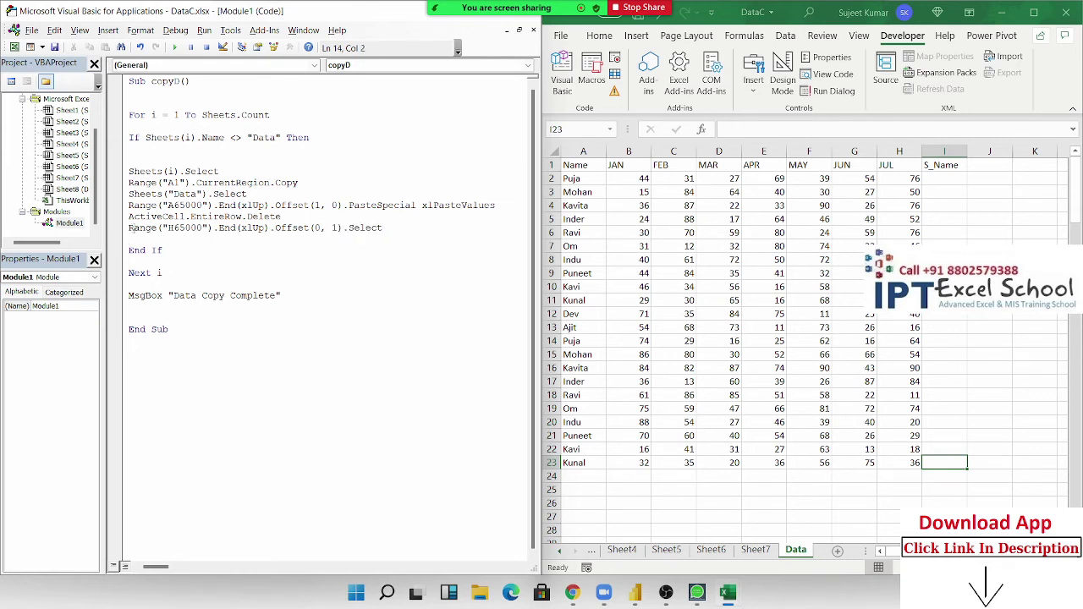
Step: Test the logic on the Data sheet with Ctrl+Up in column H and Ctrl+Shift+Up from I23
click(897, 517)
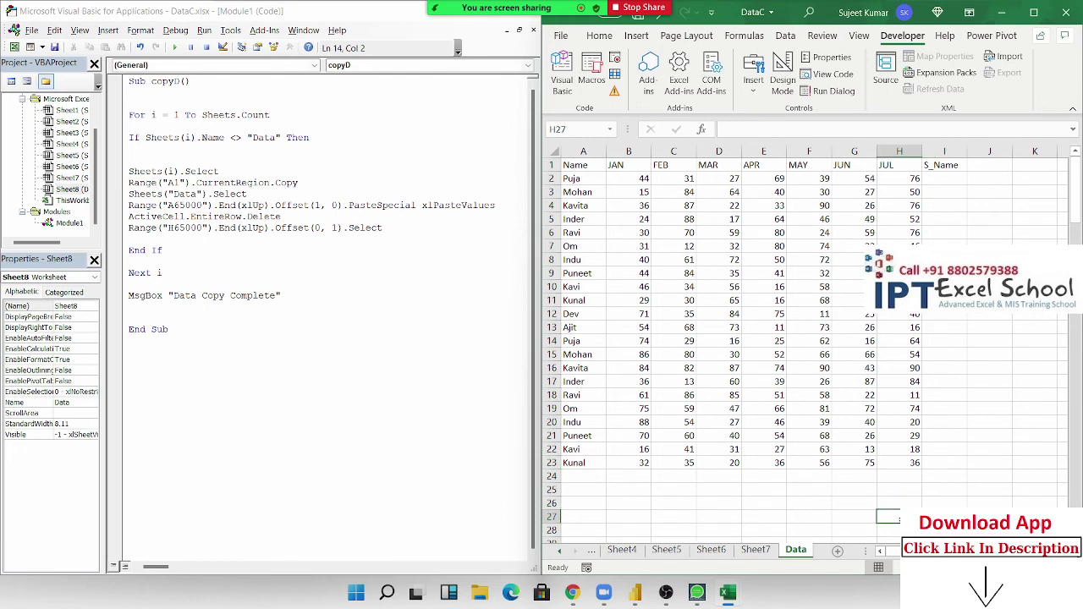
key(ctrl+Up)
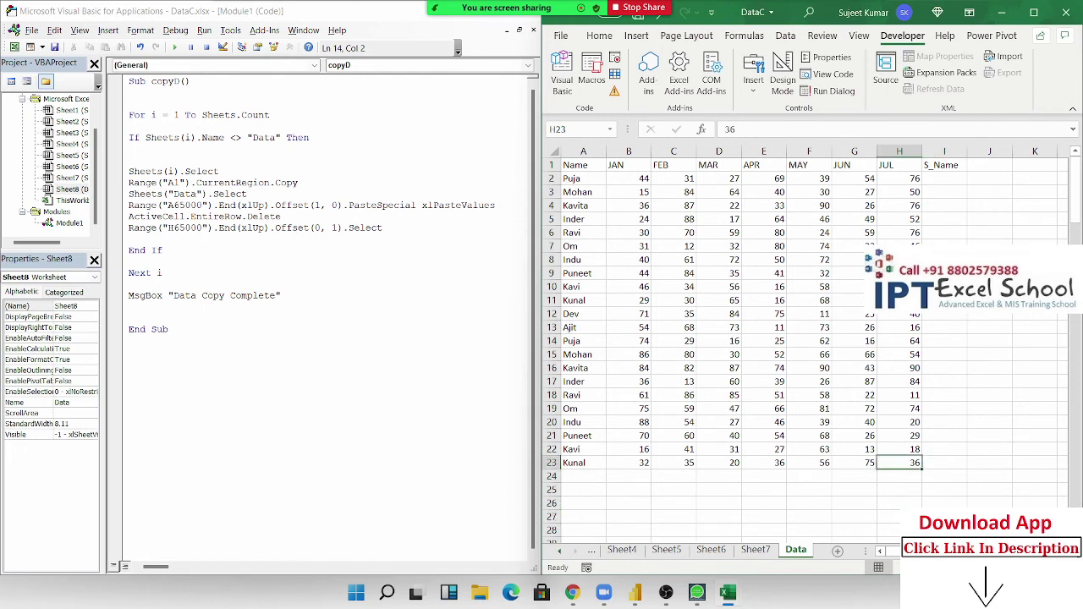
click(944, 463)
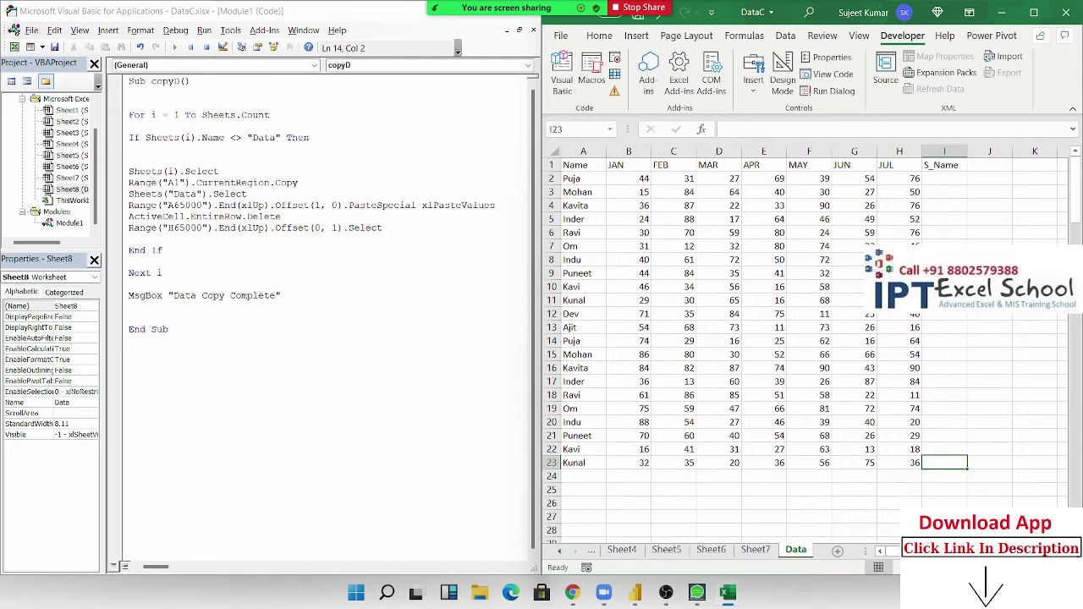
key(ctrl+shift+Up)
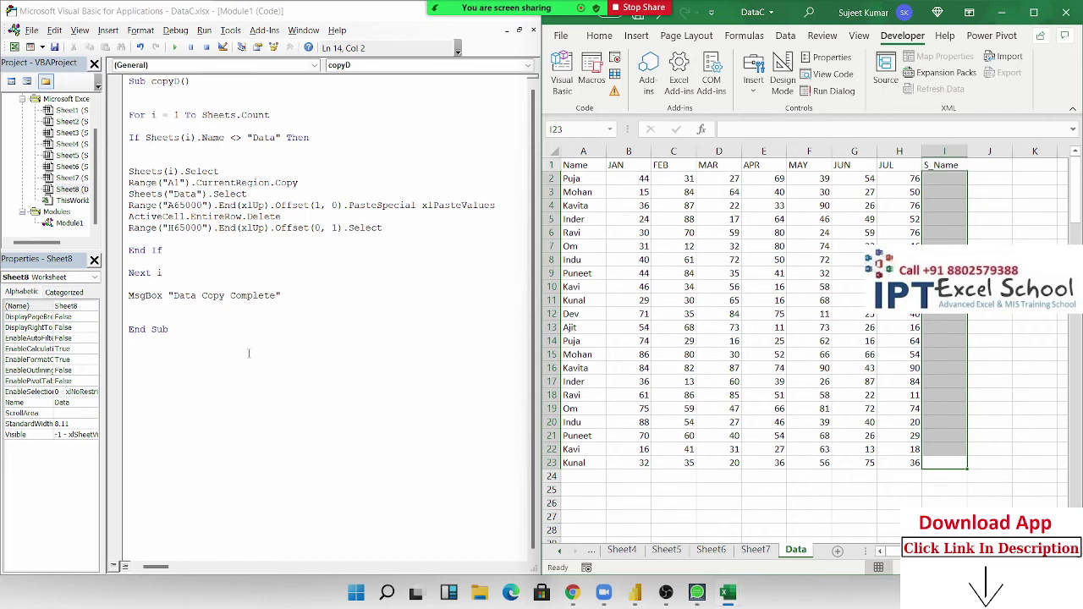
Step: Add a blank line above End If and start a Range statement there
click(148, 240)
key(Return)
key(Return)
key(Up)
key(Up)
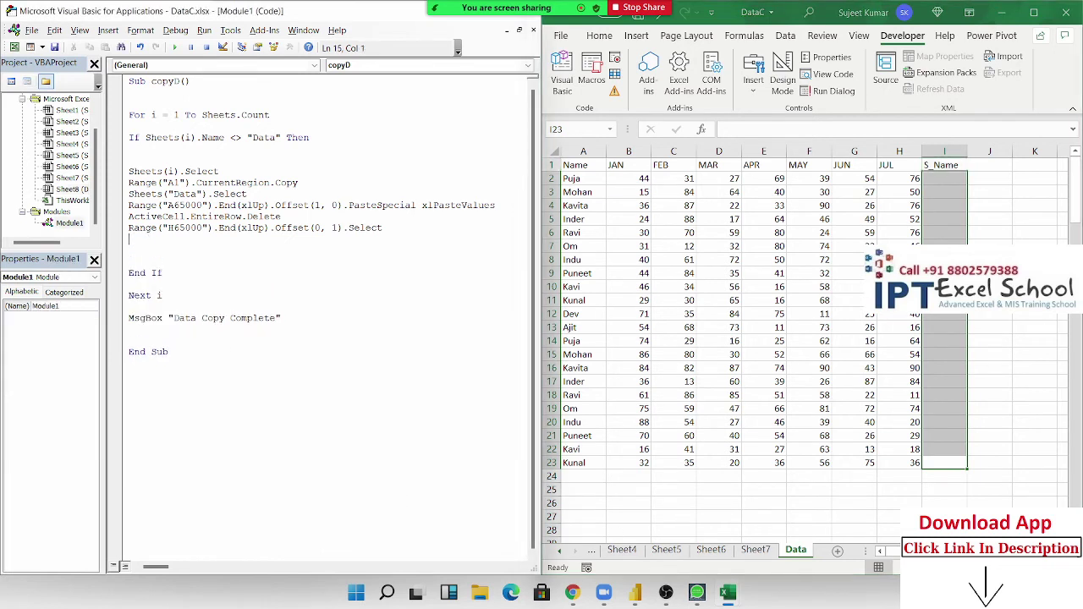
text(range)
text(("A)
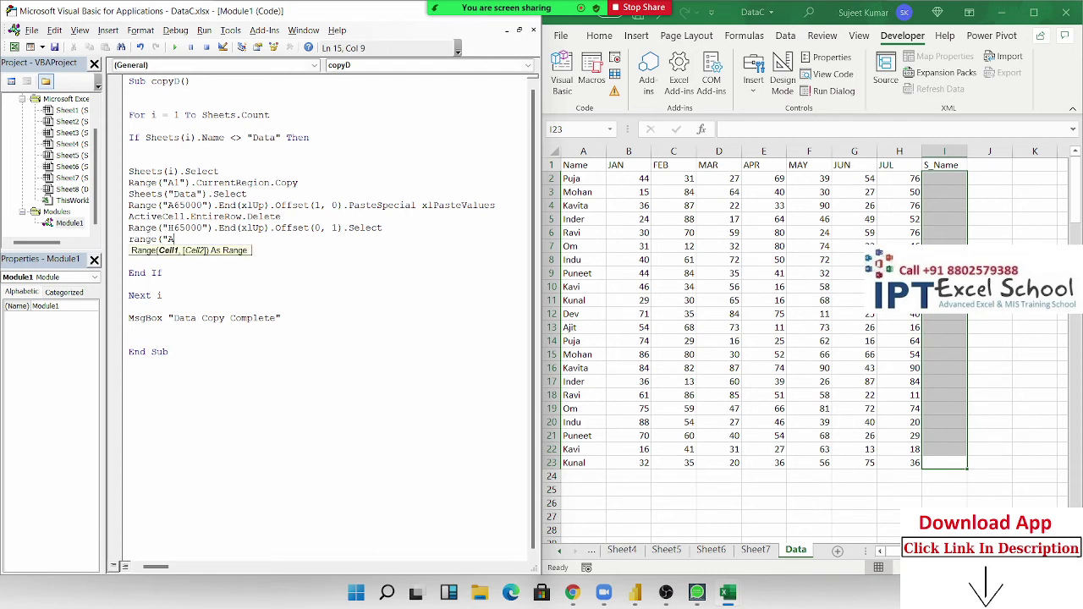
key(BackSpace)
key(BackSpace)
text(acti)
text(ve)
click(949, 465)
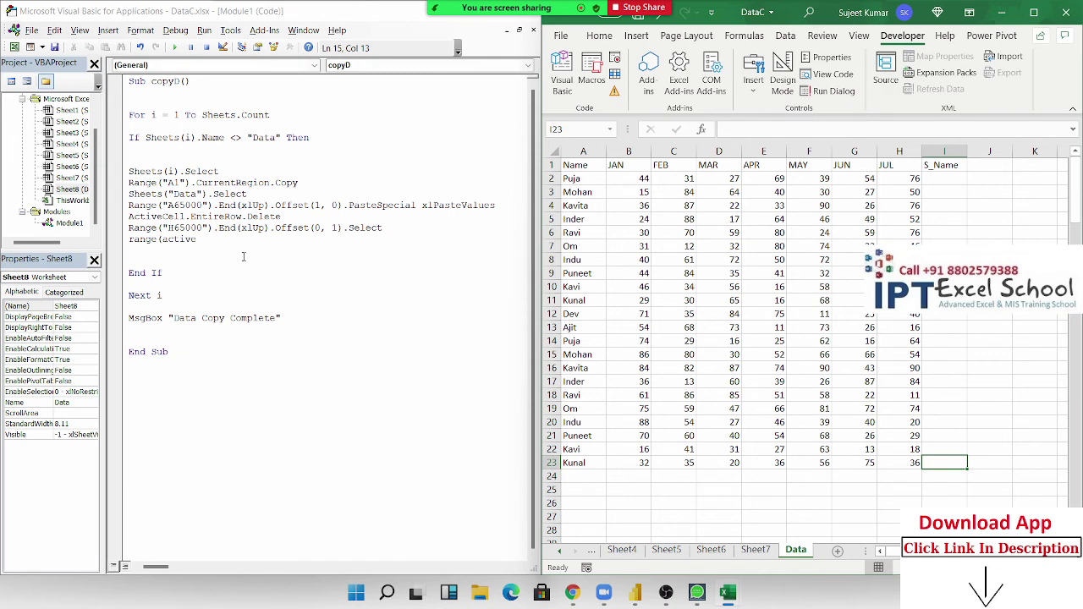
click(213, 244)
key(BackSpace)
key(BackSpace)
key(BackSpace)
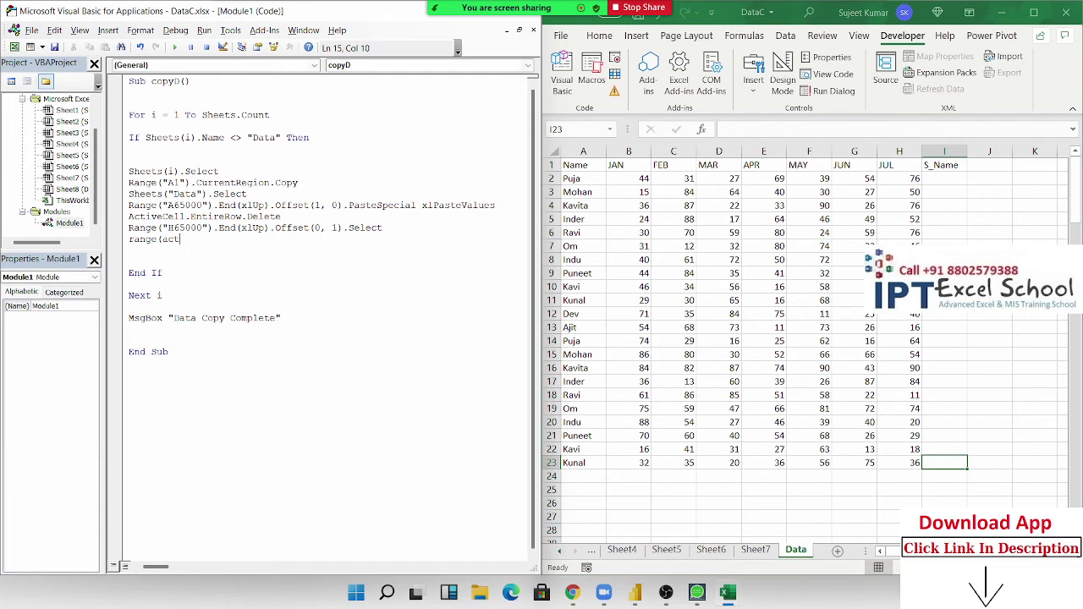
key(BackSpace)
key(BackSpace)
key(BackSpace)
Step: Type Range(ActiveCell, ActiveCell.End(xlUp) on line 15
text(acti)
text(vecell)
text(,ac)
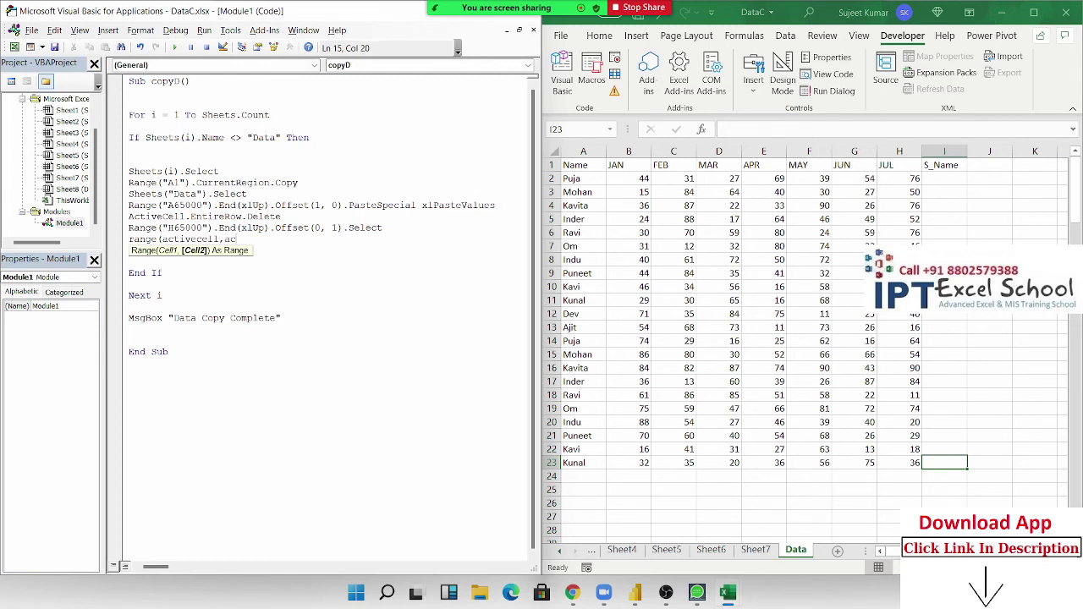
text(t)
key(BackSpace)
text(tivece)
text(ll.end)
text((xlu)
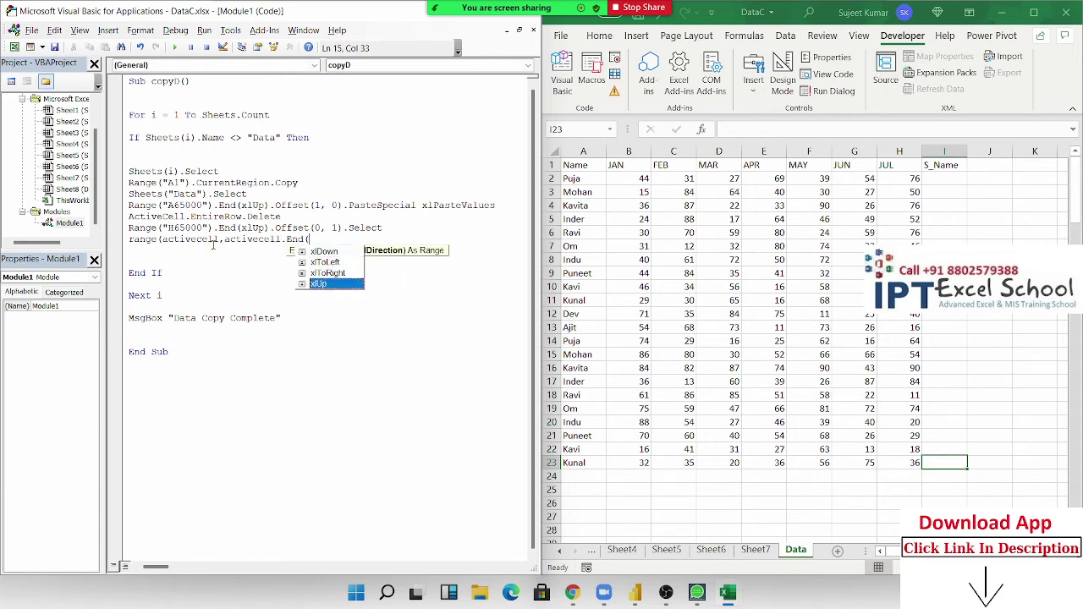
key(Tab)
text())
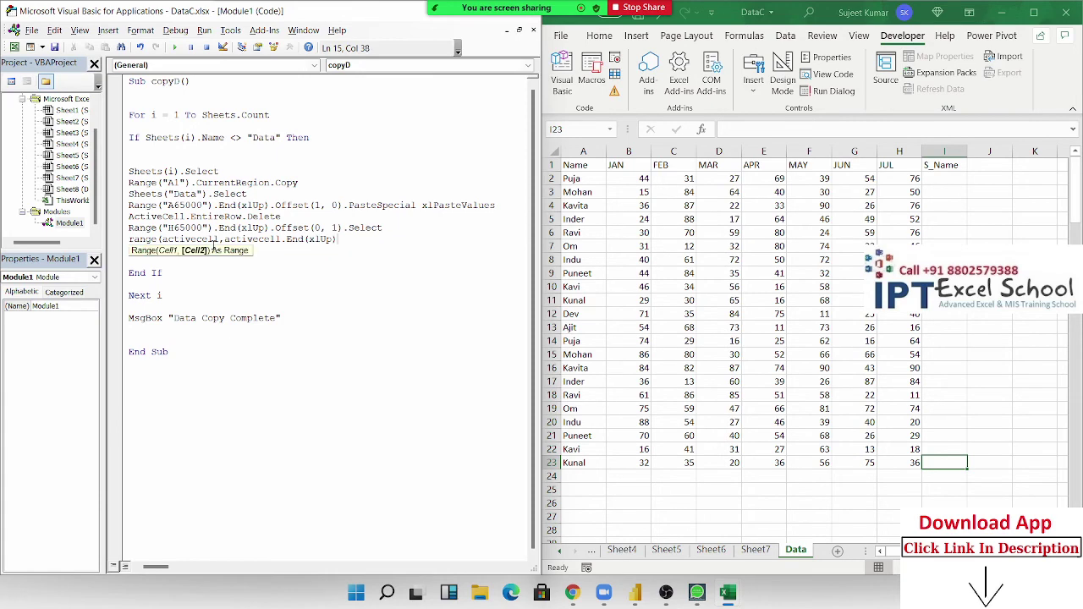
Step: Check the I23-to-I1 range, then complete line 15 with .Offset(1, 0)).Value = s
key(shift+Up)
key(shift+Up)
key(shift+Up)
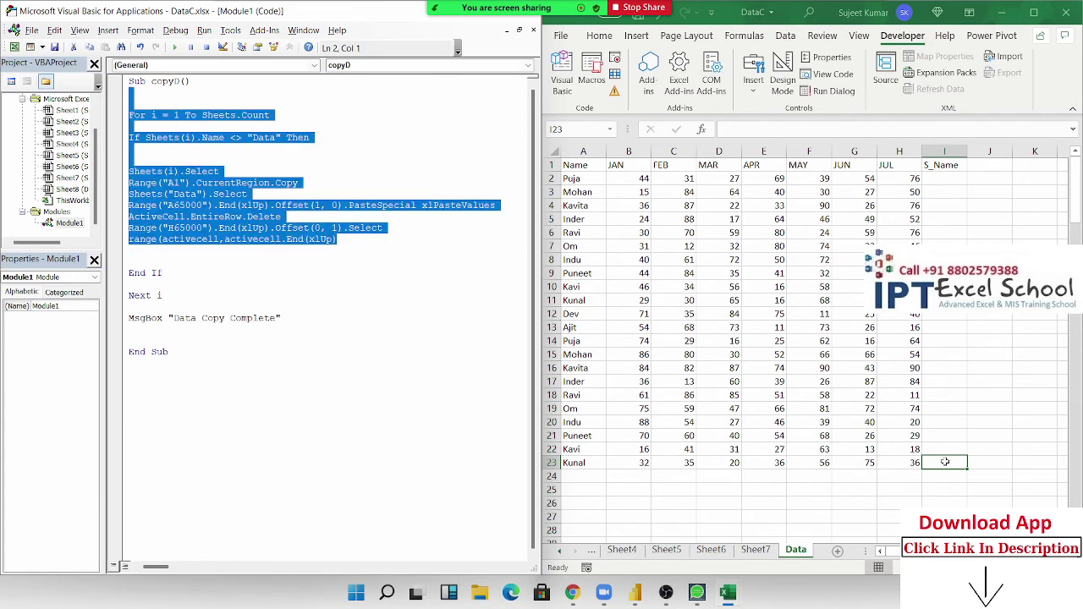
click(943, 459)
key(ctrl+shift+Up)
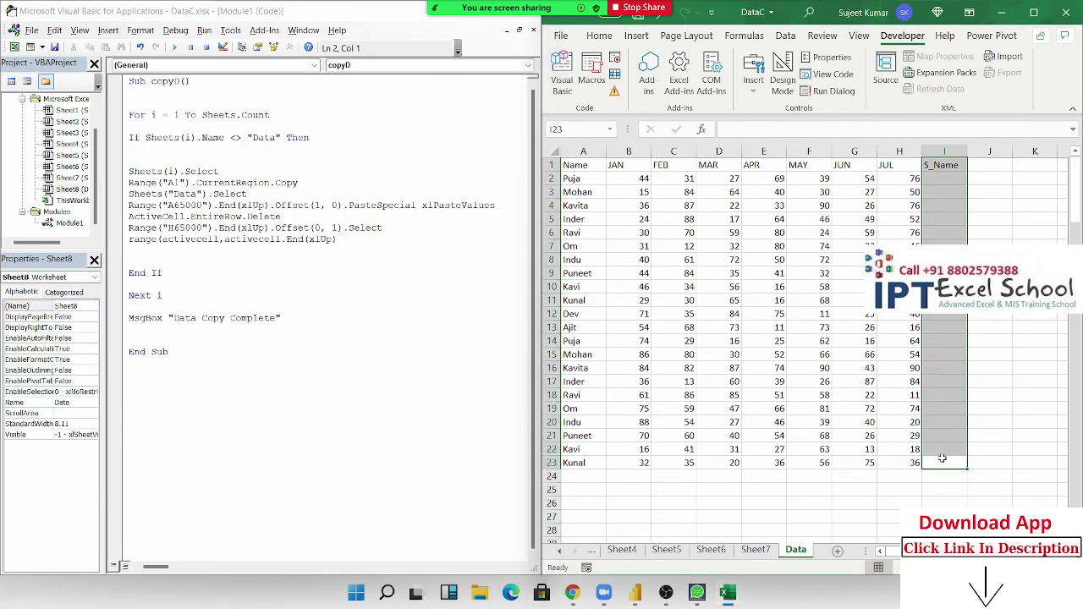
click(364, 243)
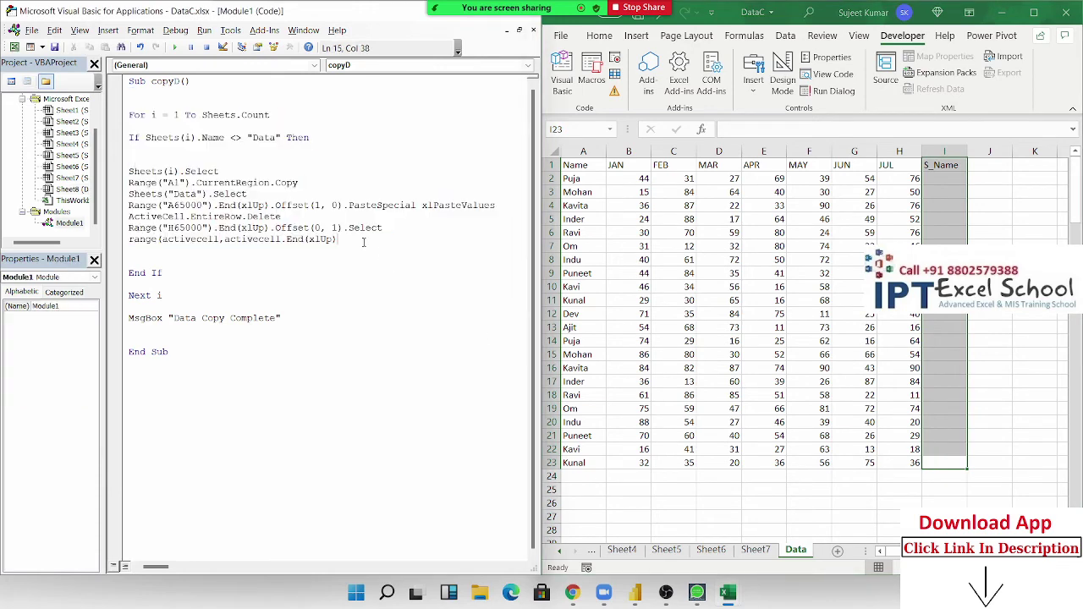
text(.Offset()
text(1,)
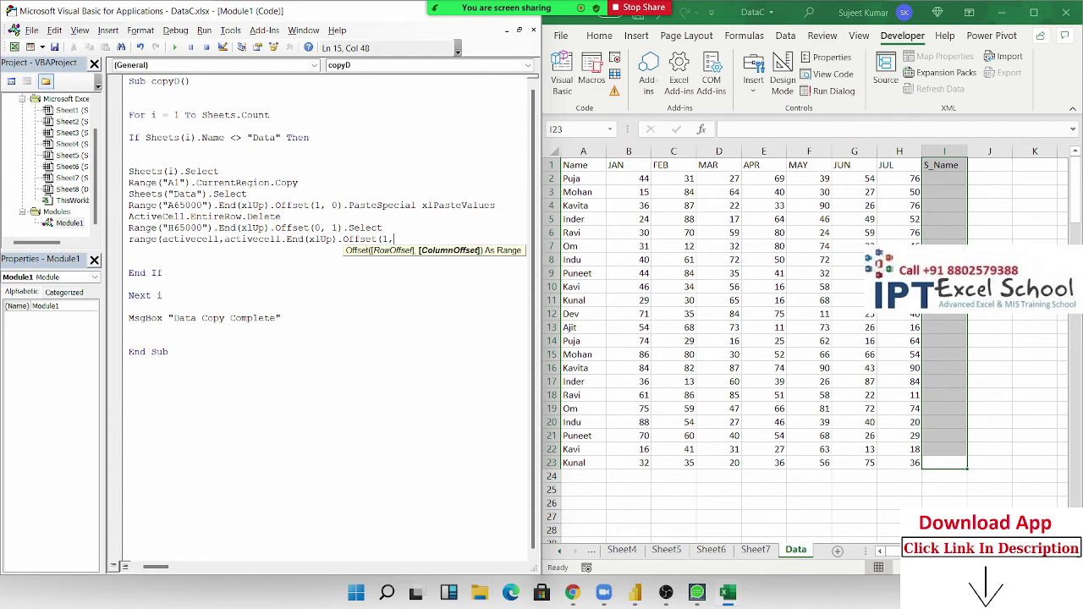
text(0)))
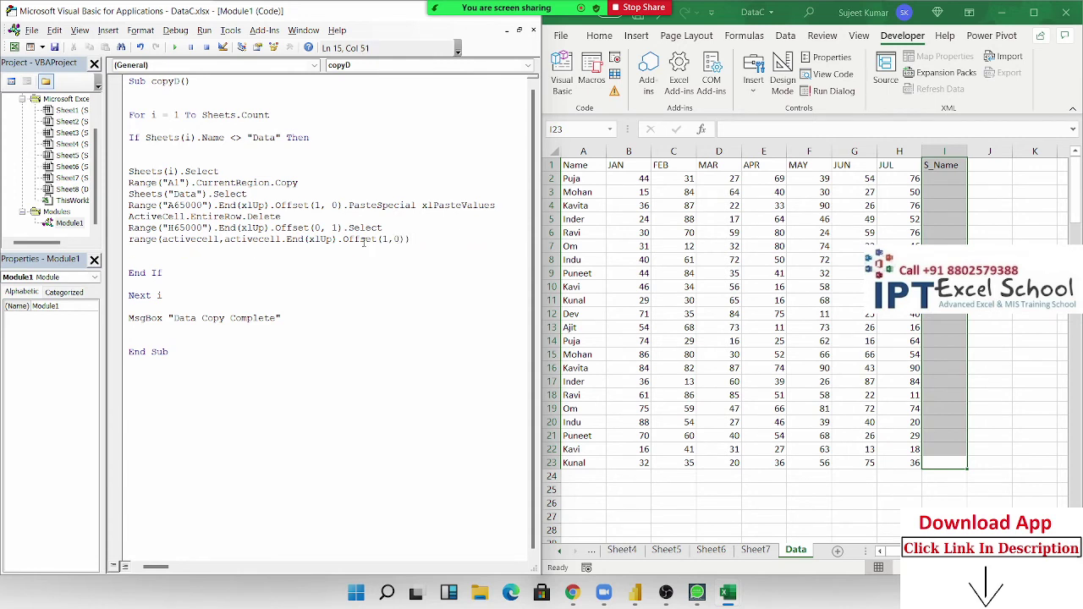
text(.)
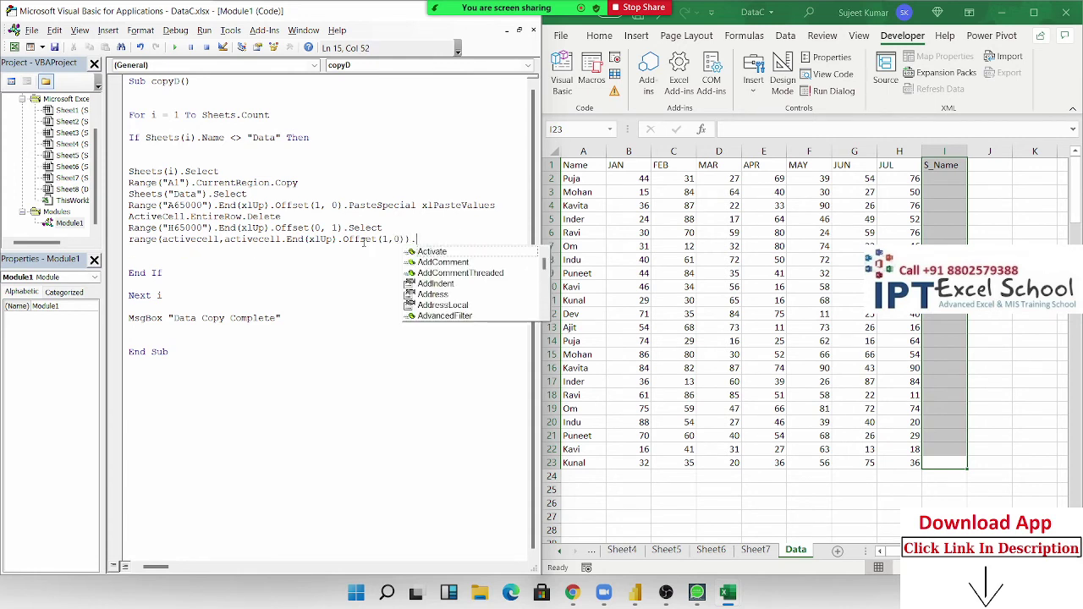
text(val)
key(Tab)
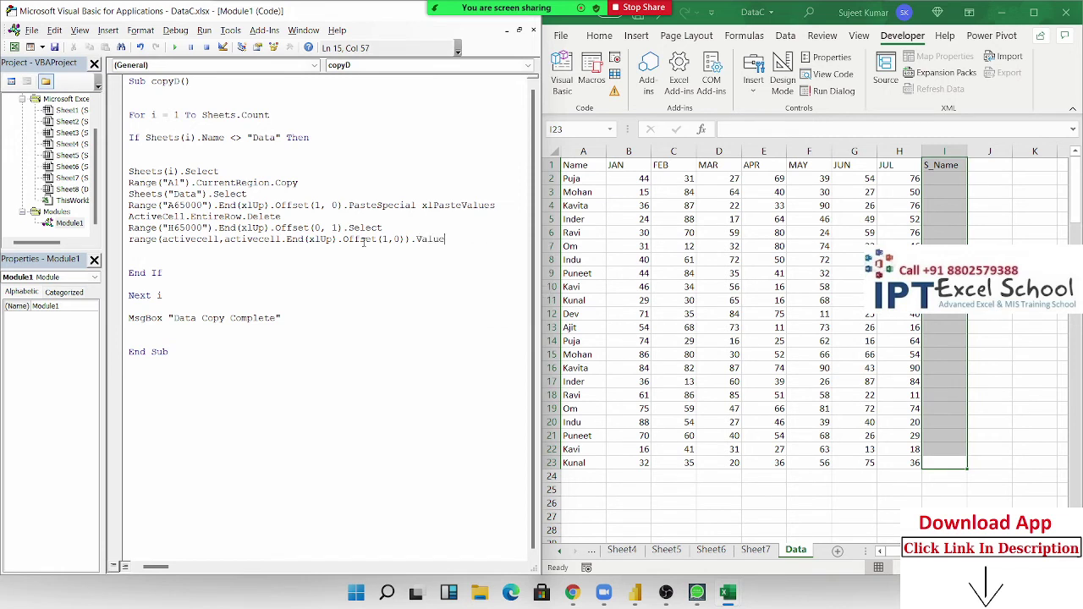
text(=)
text( s)
key(Down)
key(Down)
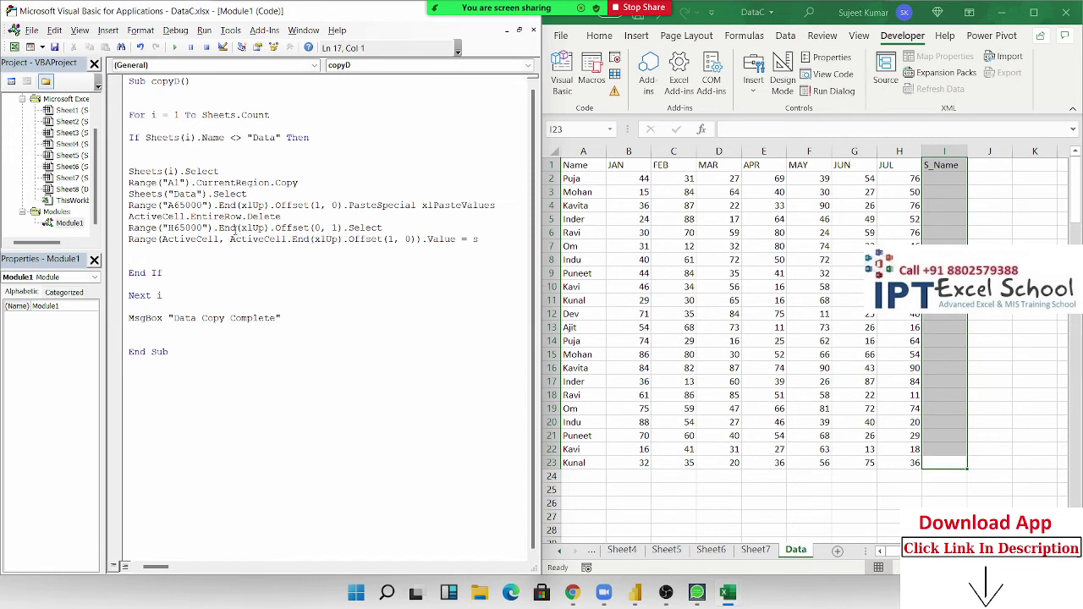
click(158, 101)
Step: Declare Dim s As String and add s = Sheets(i).Name under the If line
text(d)
text(im s as )
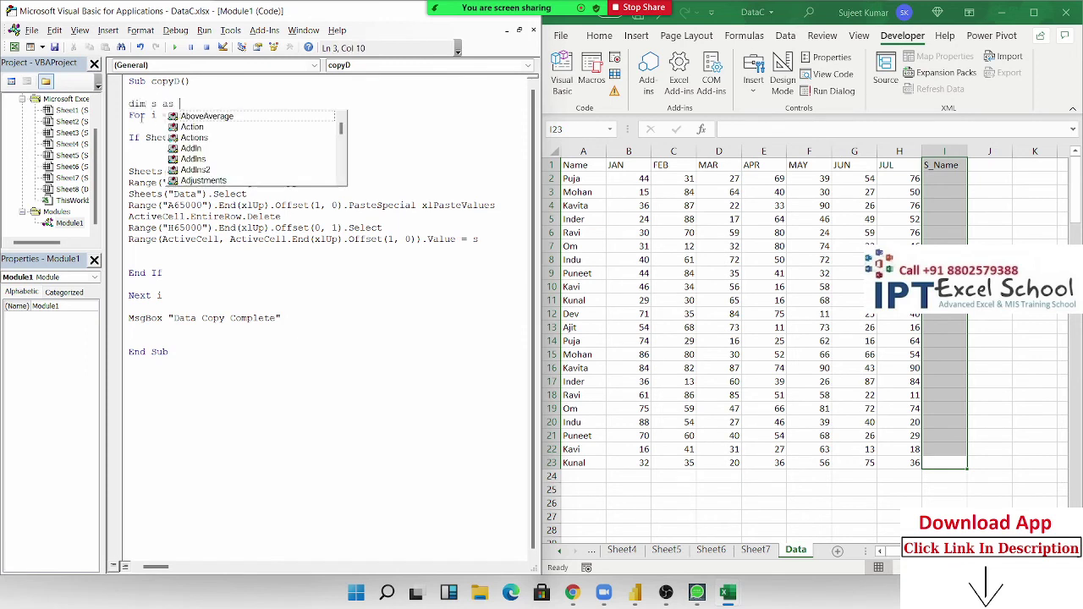
text(str)
key(Tab)
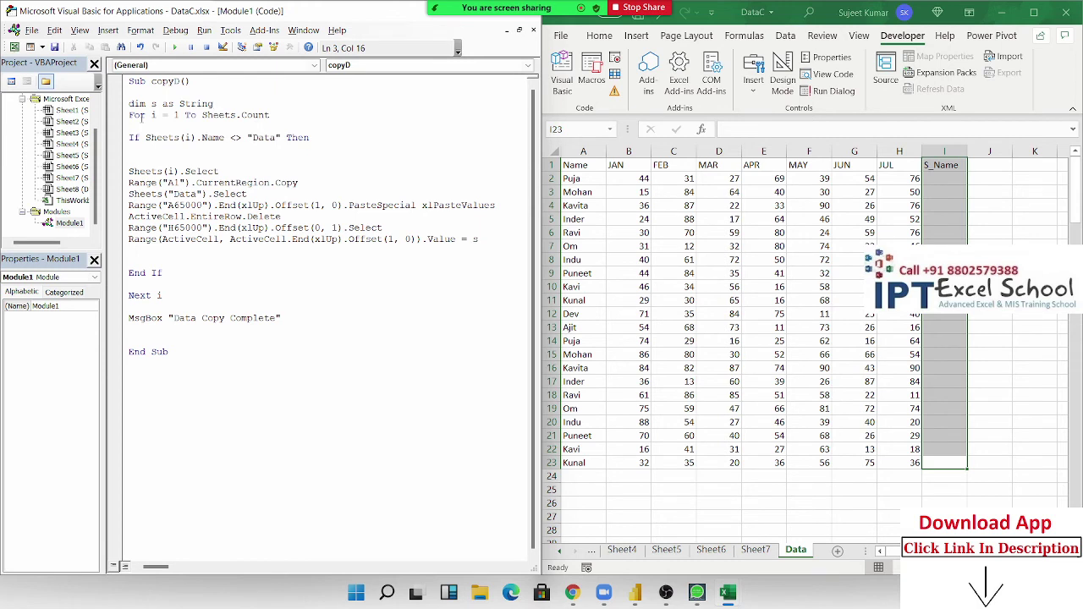
click(203, 171)
click(158, 148)
text(s)
text(=)
text(sheets()
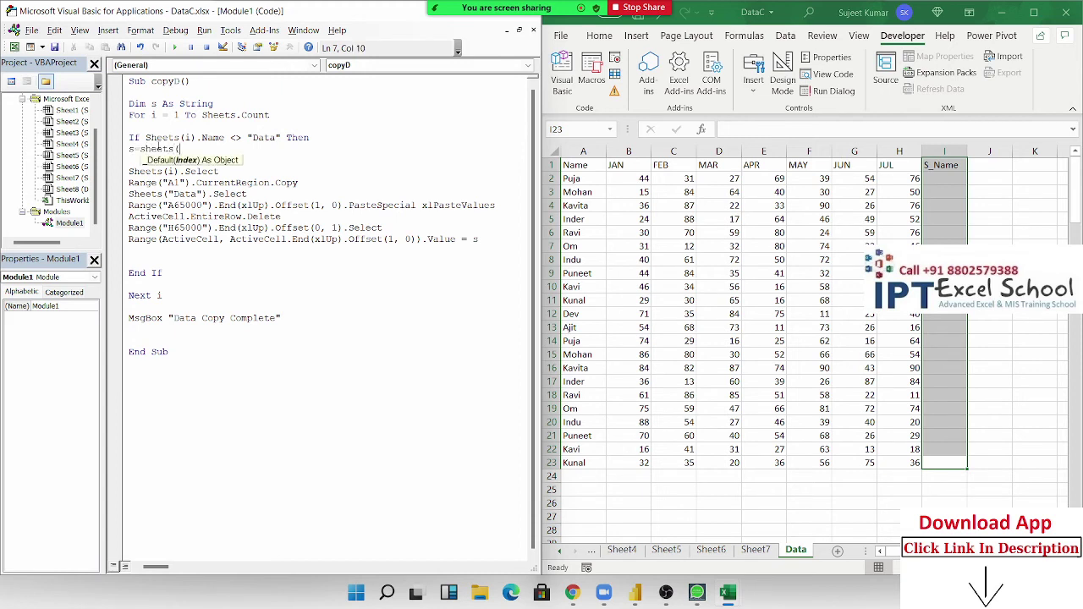
text(i).)
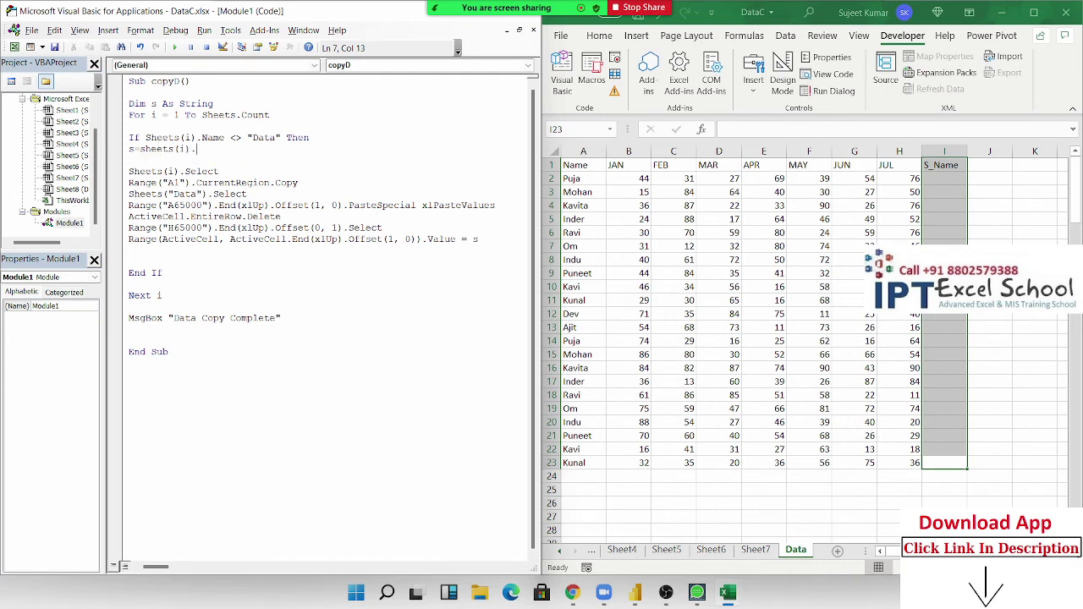
text(name)
click(152, 166)
click(473, 240)
Step: Select rows A2:I24 on the Data sheet
click(313, 252)
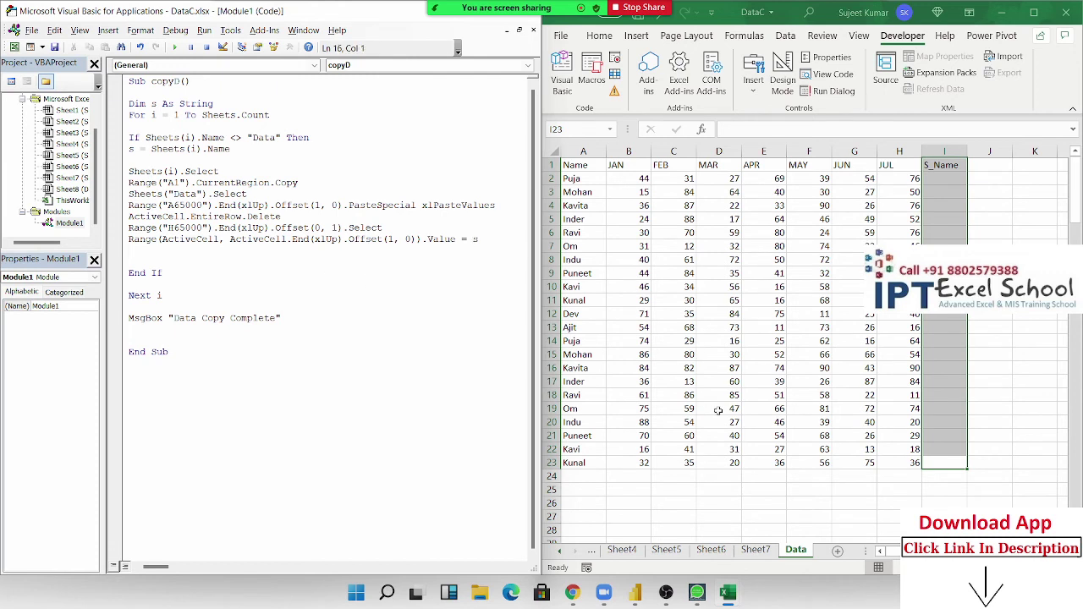
click(809, 396)
drag(573, 179, 923, 472)
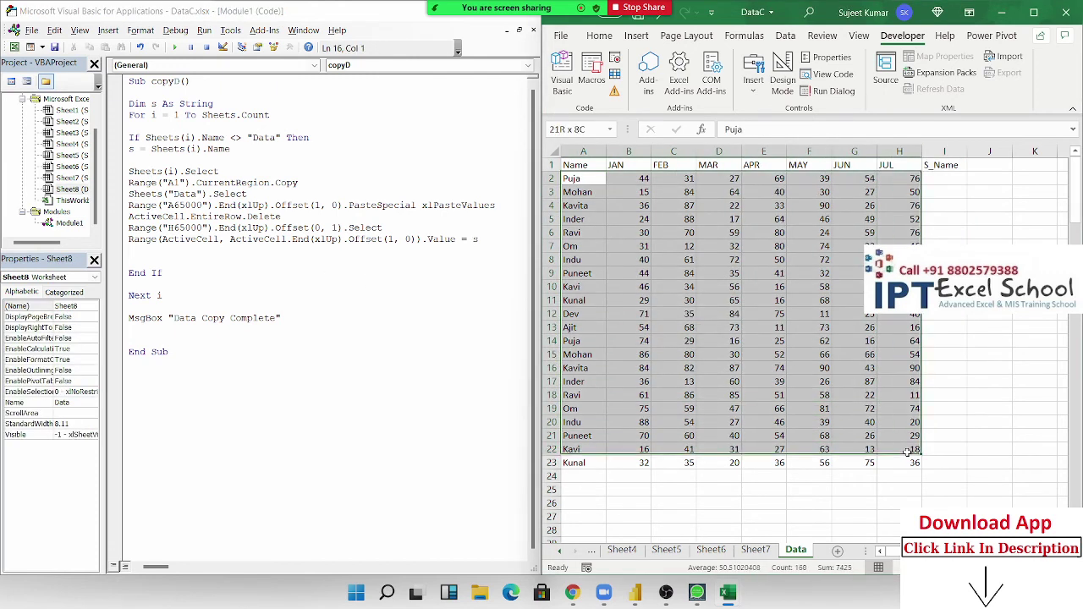
Step: Clear A2:I24 on the Data sheet and close the Macros list without running copyD
key(Delete)
click(576, 179)
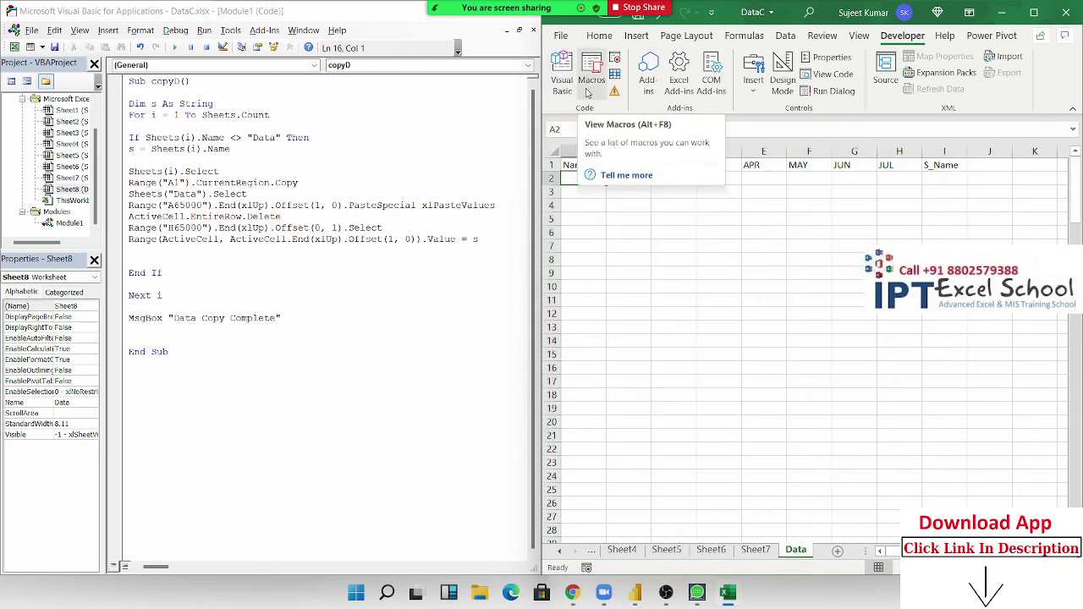
click(588, 89)
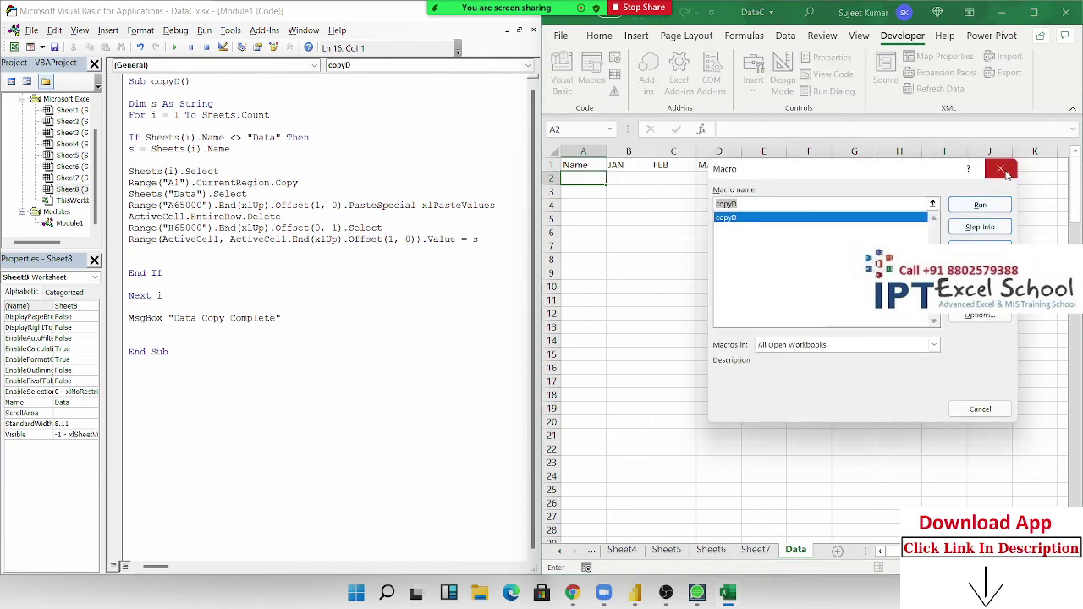
click(1001, 168)
Step: Step copyD with F8 through the loop start, sheet-name assignment and Sheet1 selection
click(405, 176)
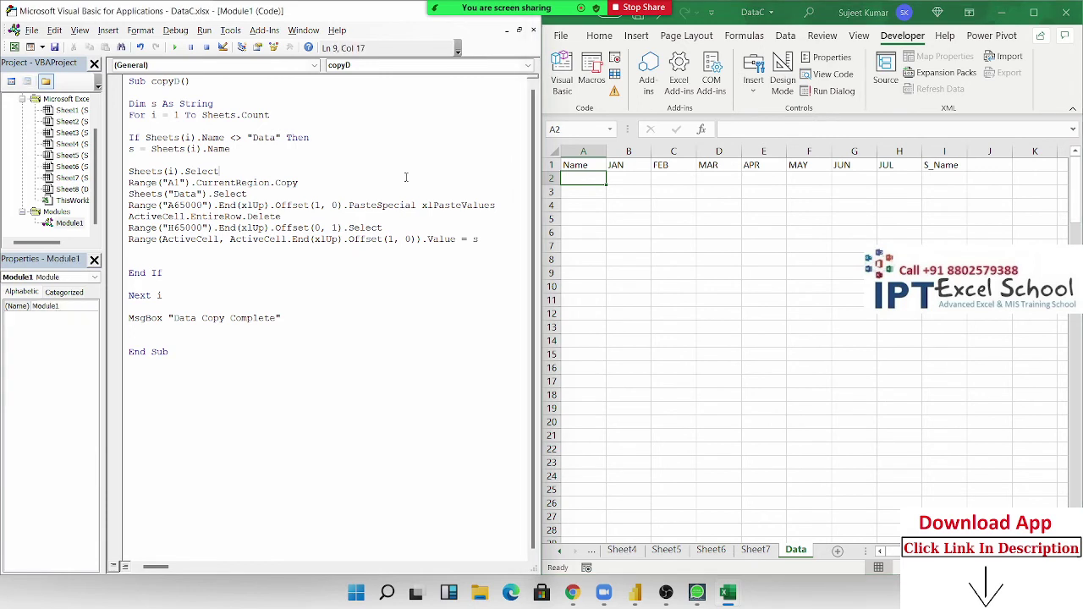
click(186, 116)
key(F8)
key(F8)
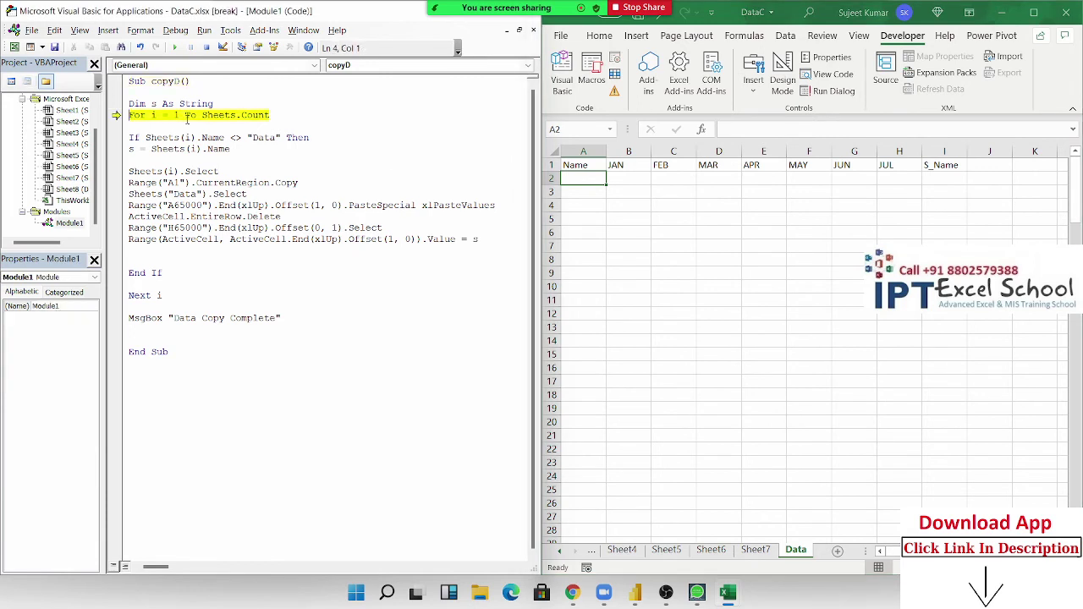
key(F8)
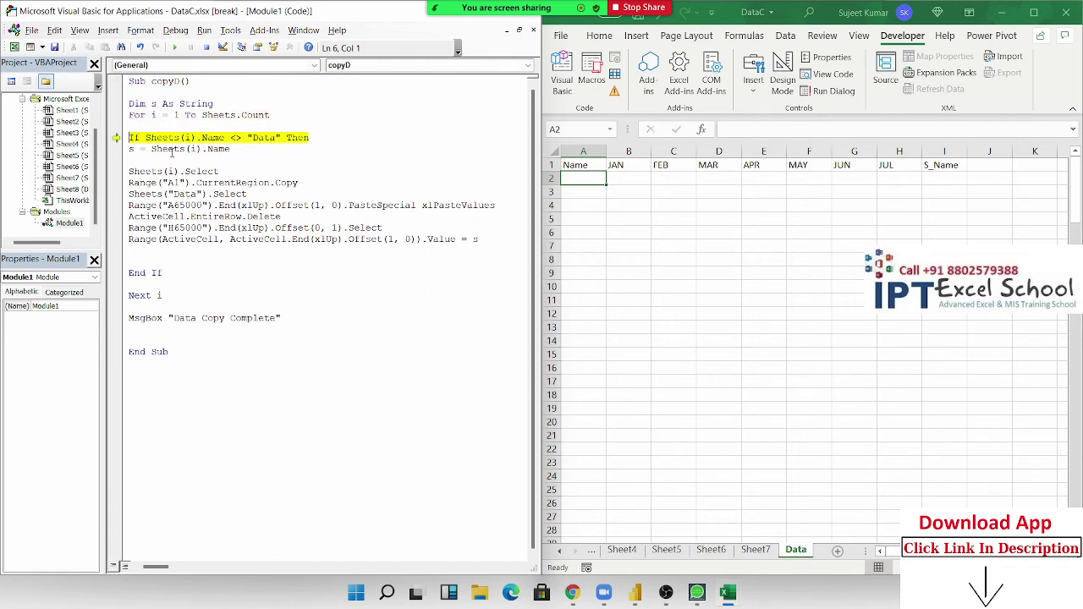
key(F8)
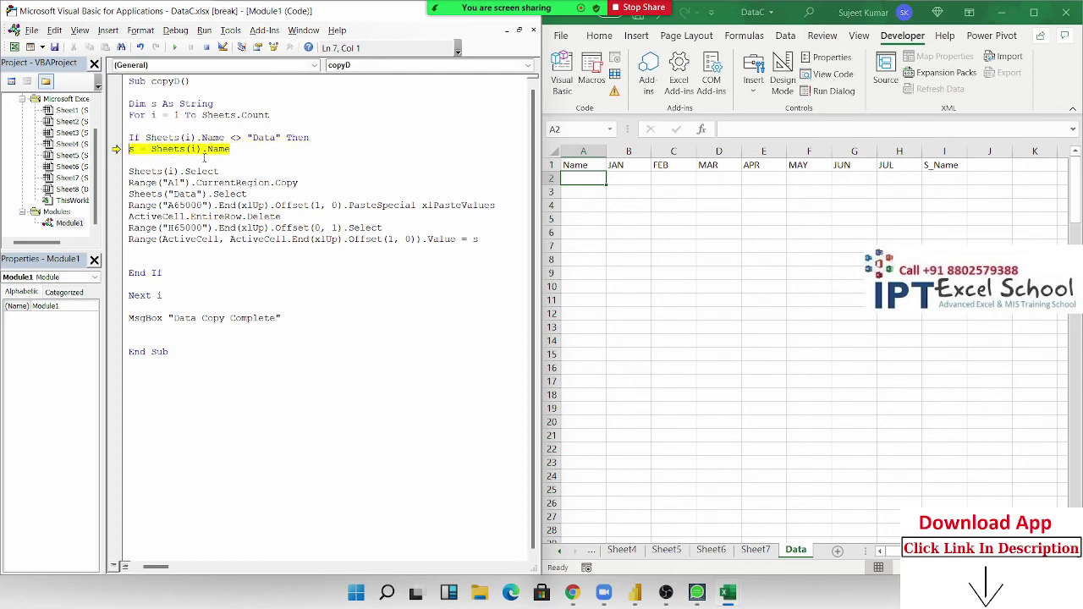
key(F8)
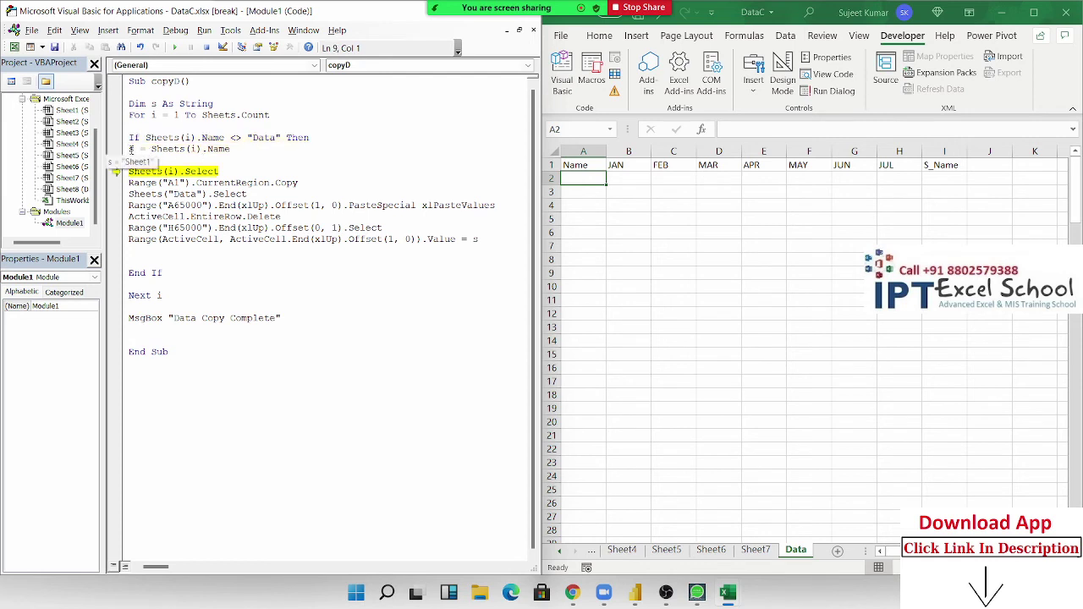
key(F8)
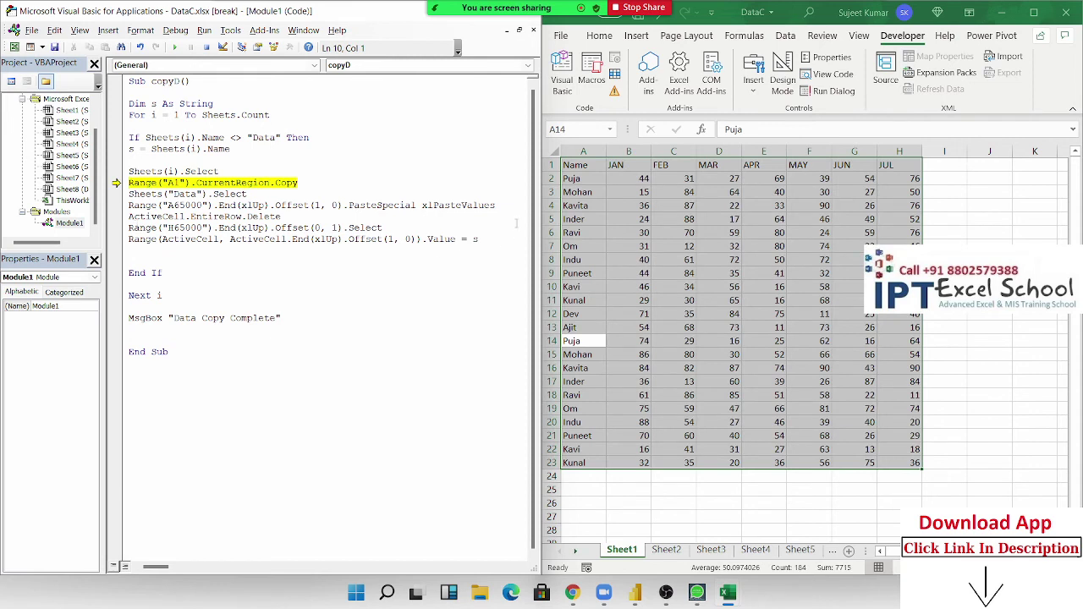
Step: Step through copying Sheet1, pasting into Data, deleting the header and filling S_Name with Sheet1
key(F8)
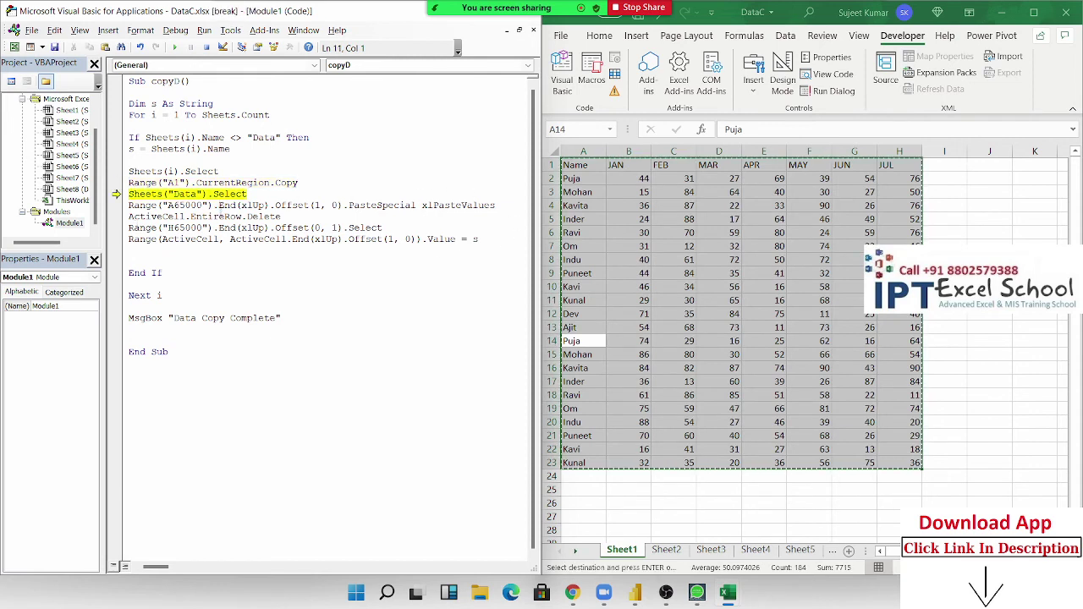
key(F8)
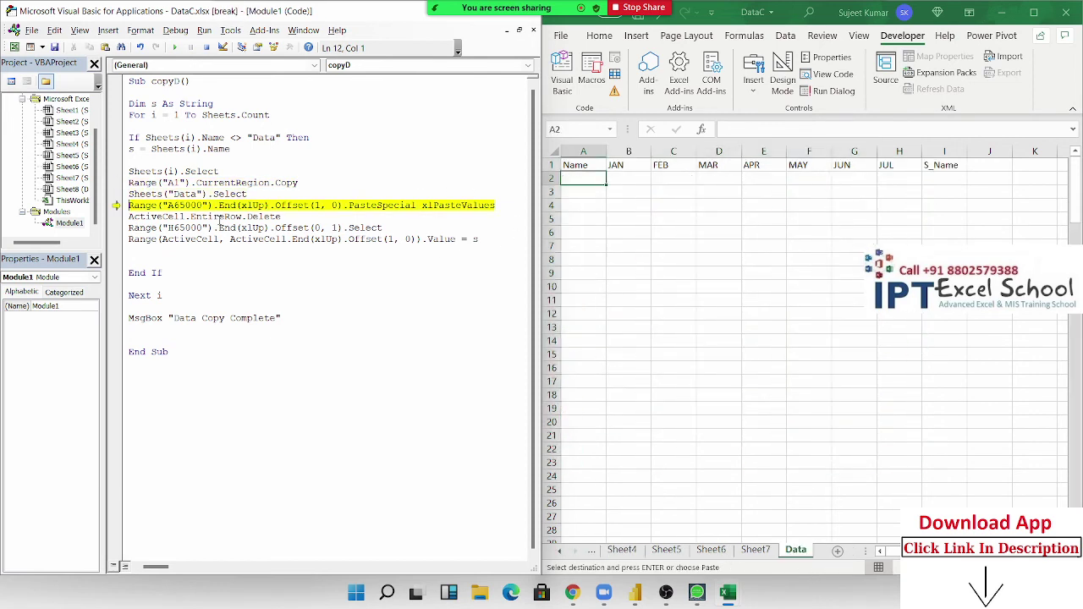
key(F8)
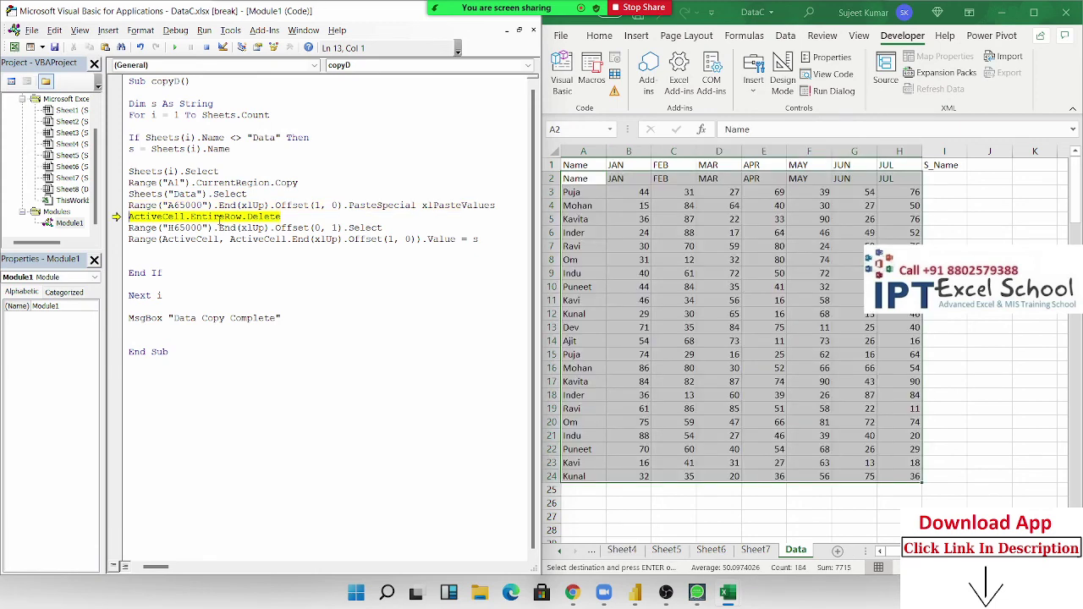
key(F8)
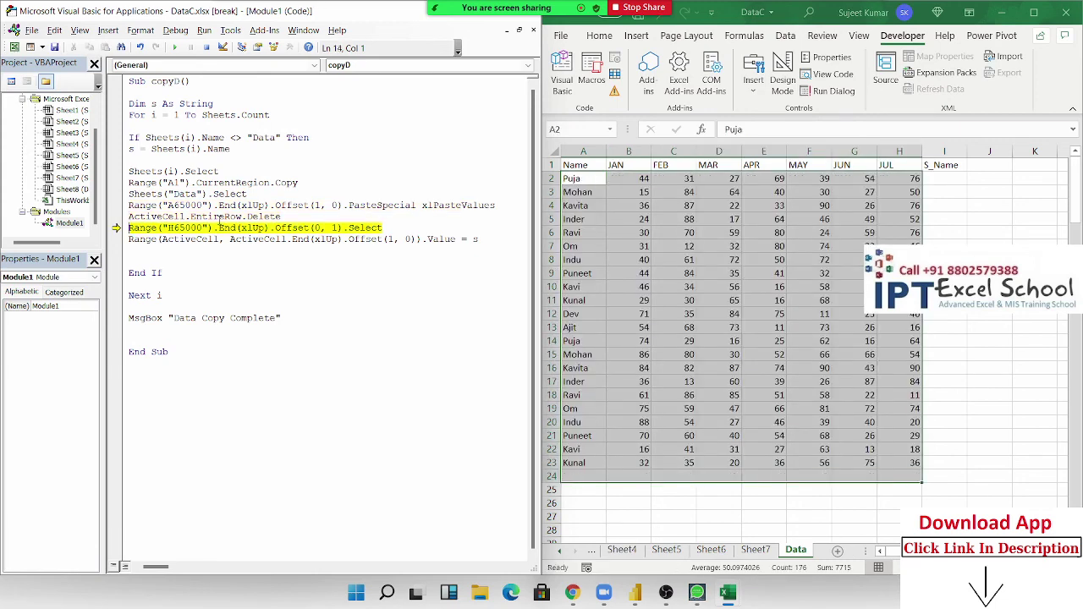
key(F8)
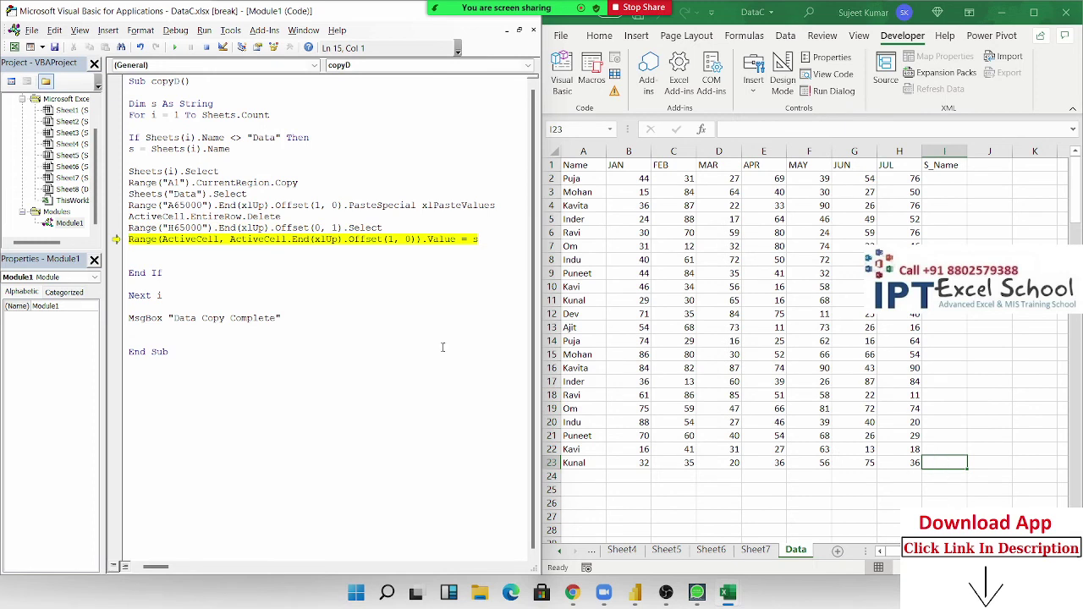
key(F8)
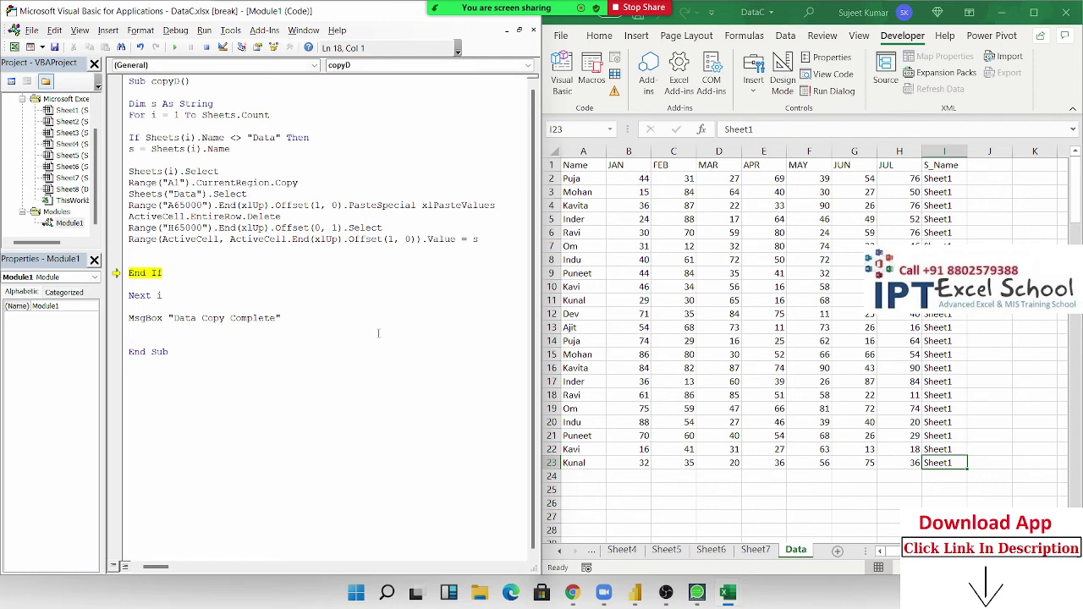
key(F8)
Step: Step through the second pass: select Sheet2, copy, paste, drop the header, label rows Sheet2
key(F8)
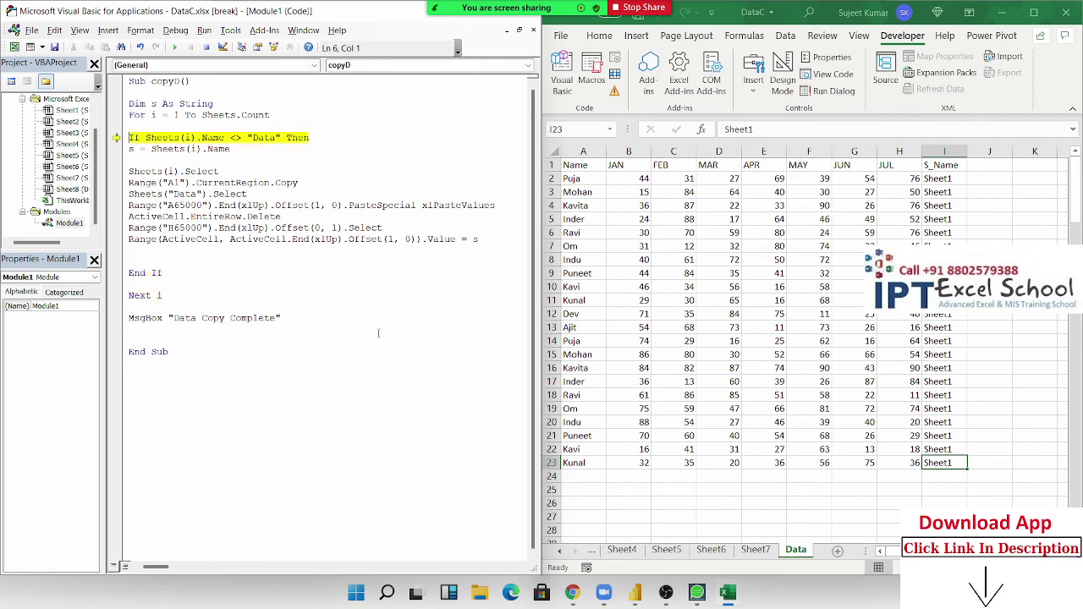
mouse_move(154, 115)
key(F8)
key(F8)
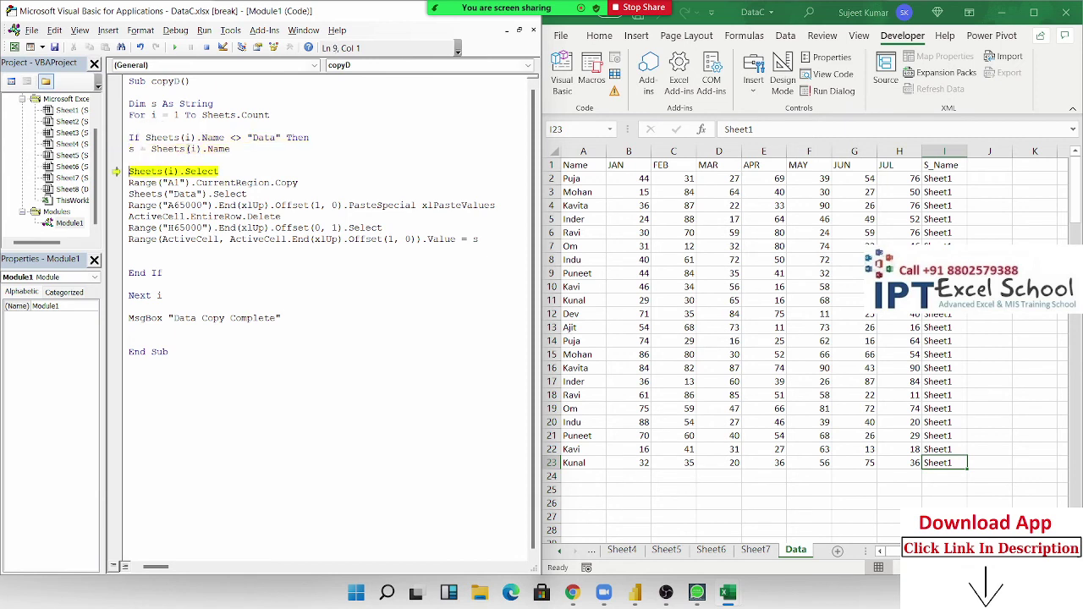
key(F8)
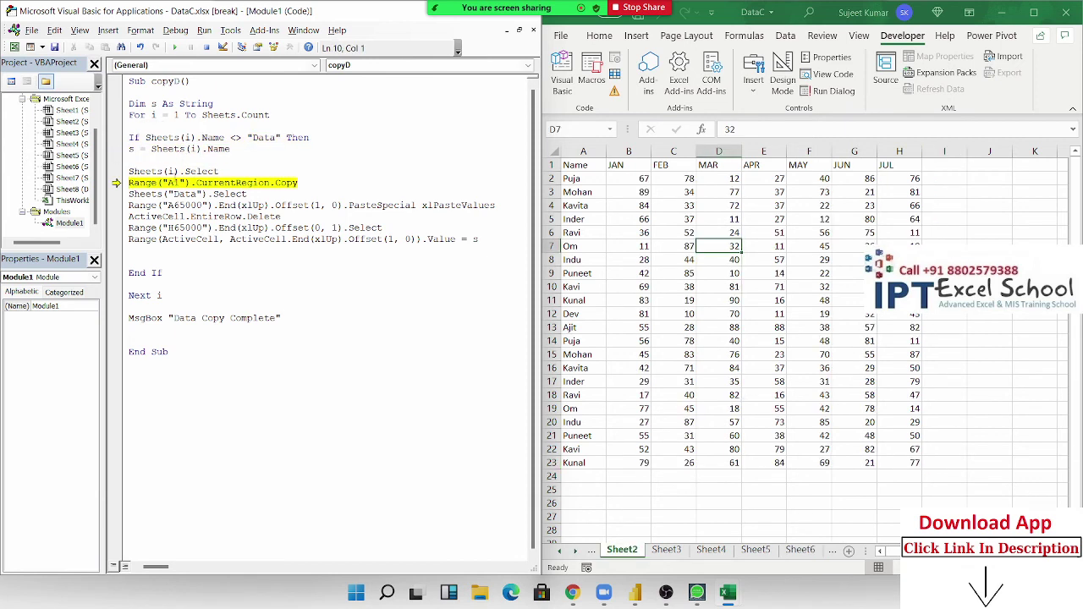
key(F8)
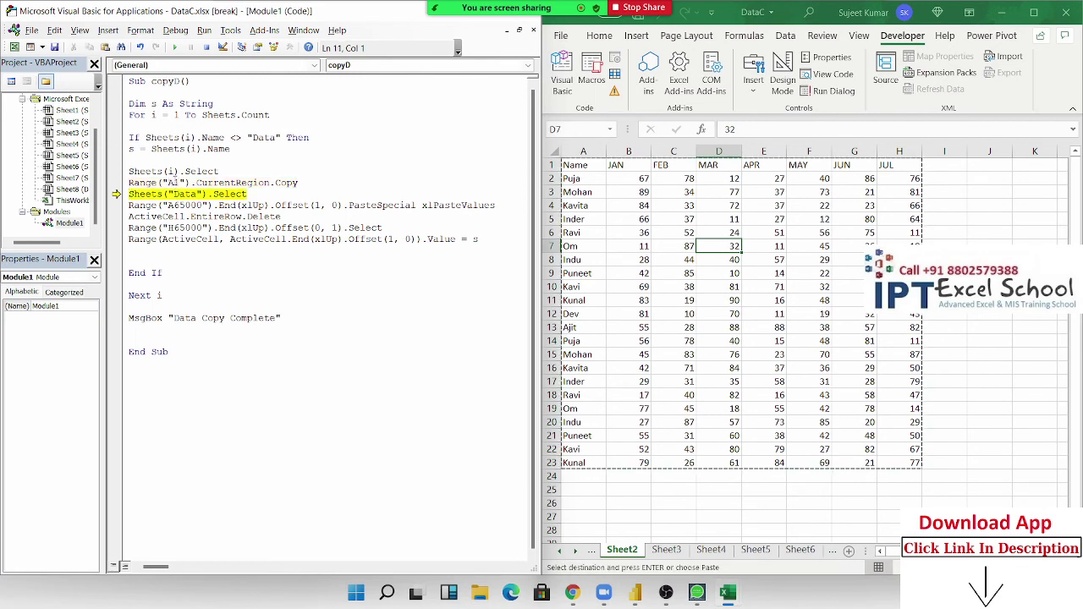
key(F8)
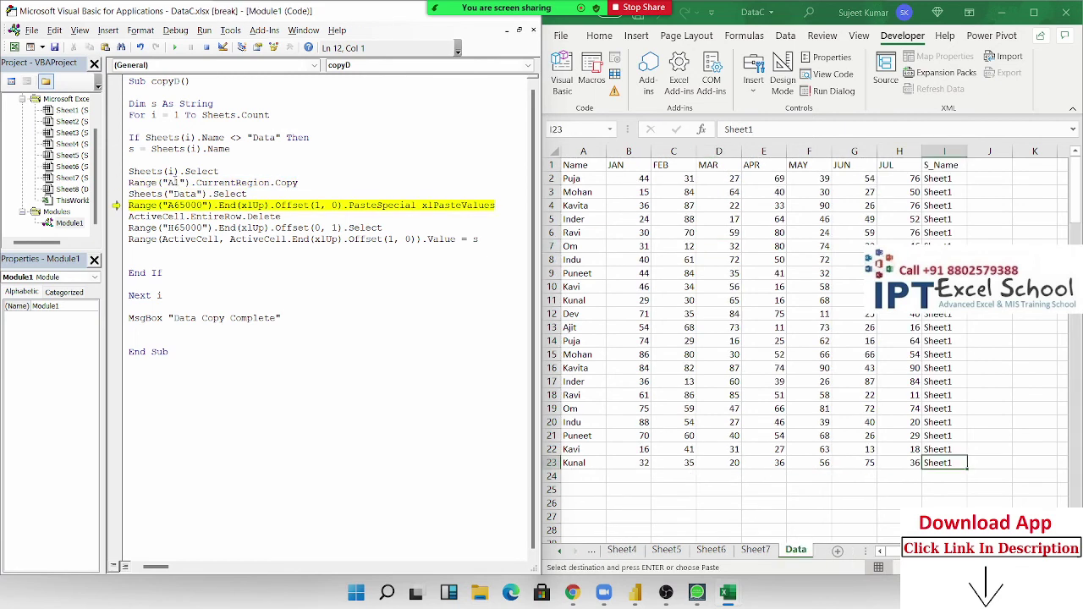
key(F8)
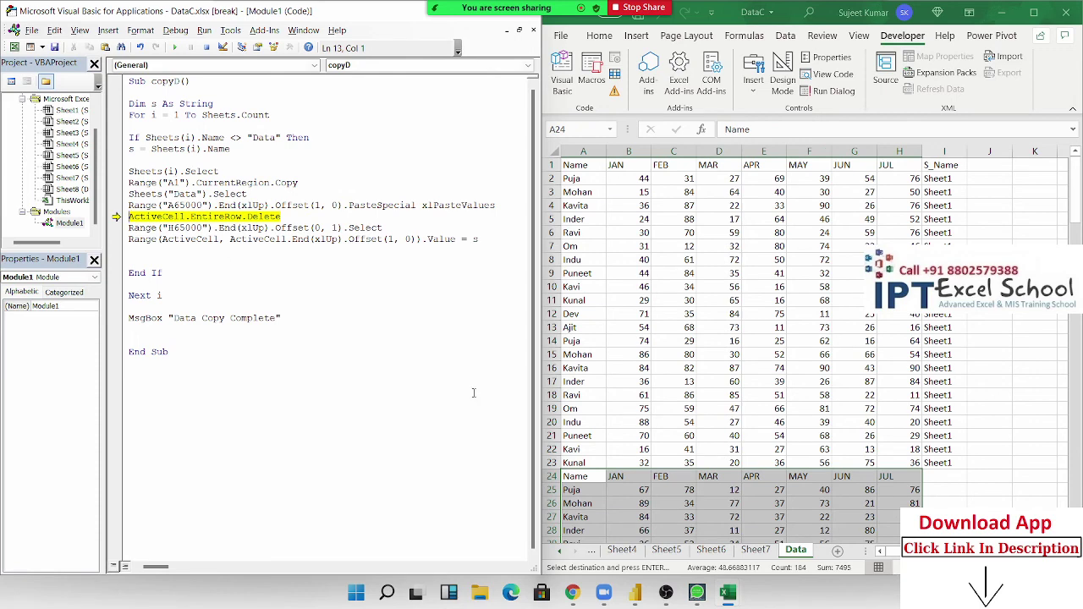
key(F8)
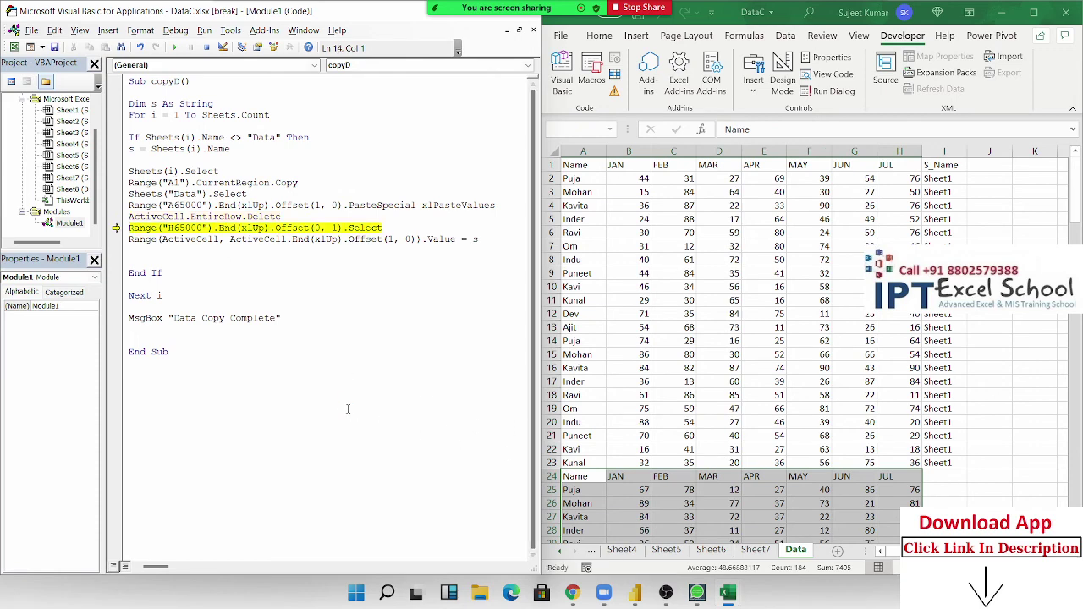
key(F8)
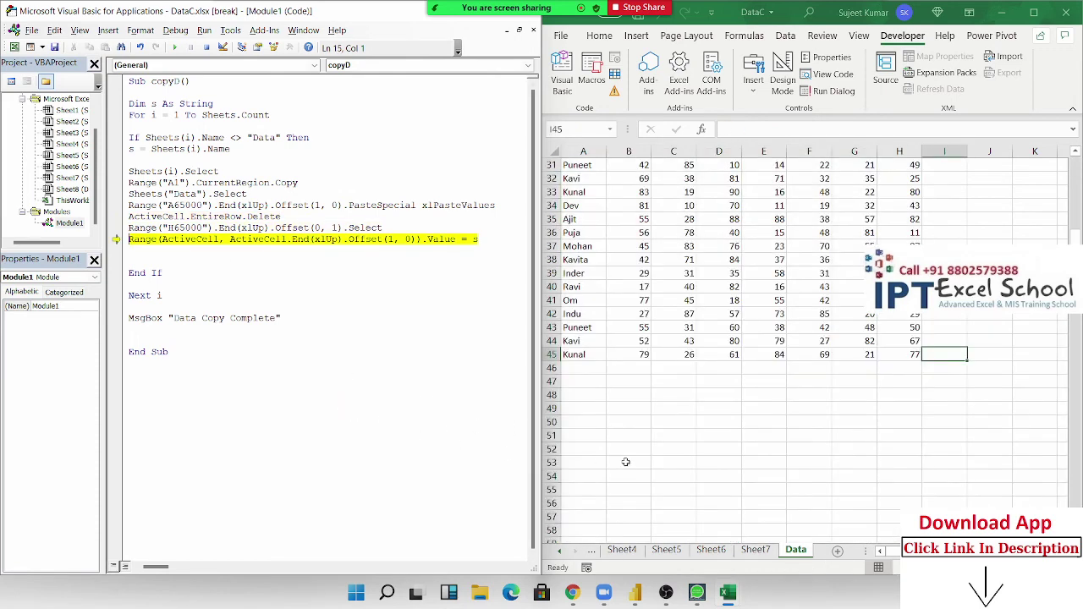
scroll(994, 347, up, 4)
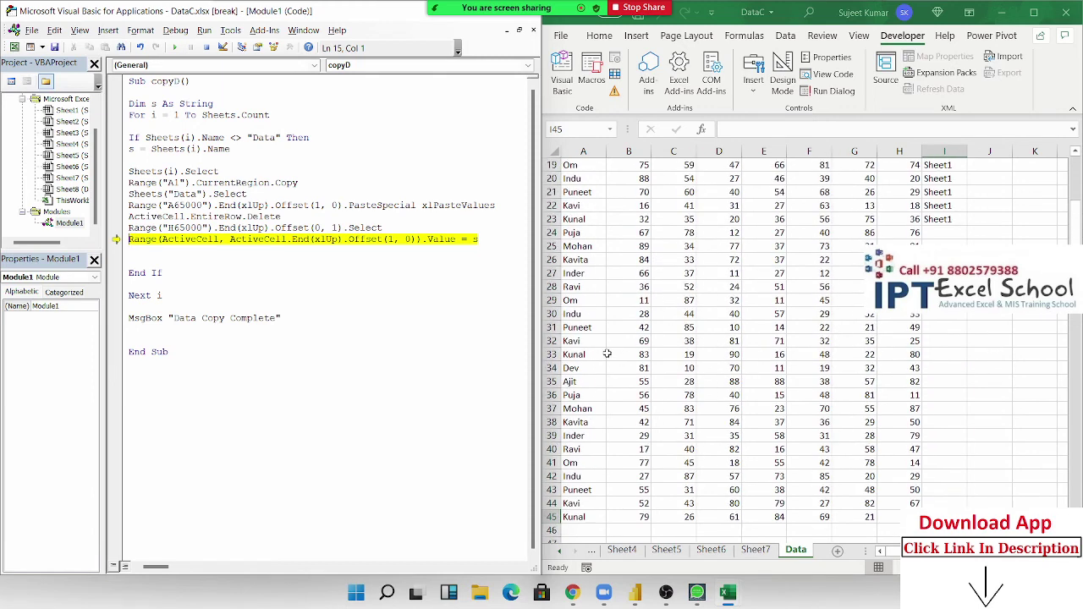
key(F8)
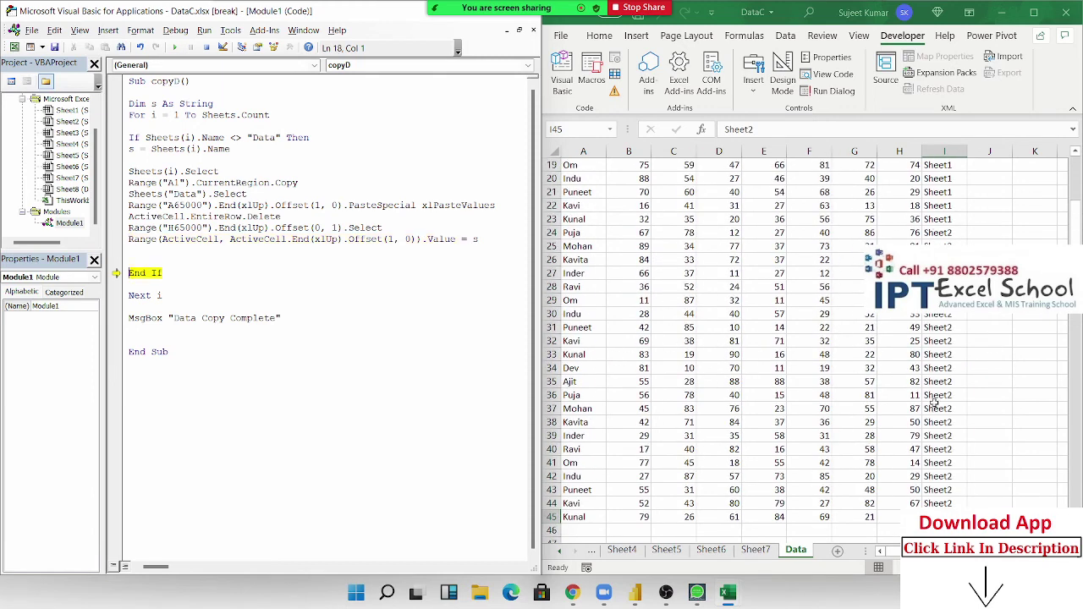
key(F8)
Step: Continue copyD to the end through Sheet7 and dismiss the Data Copy Complete message
key(F8)
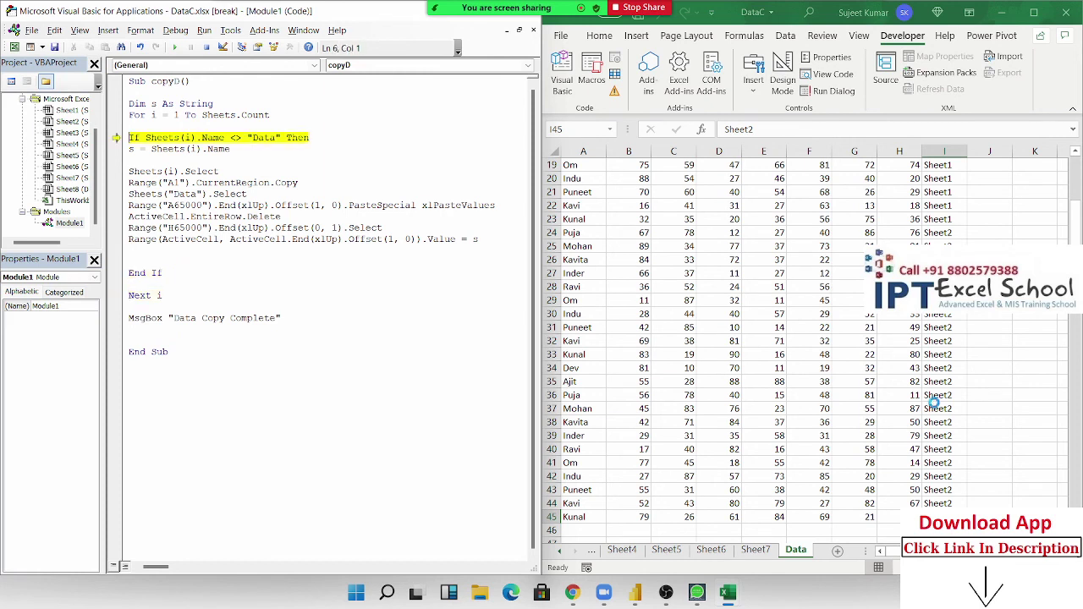
key(F8)
key(F8)
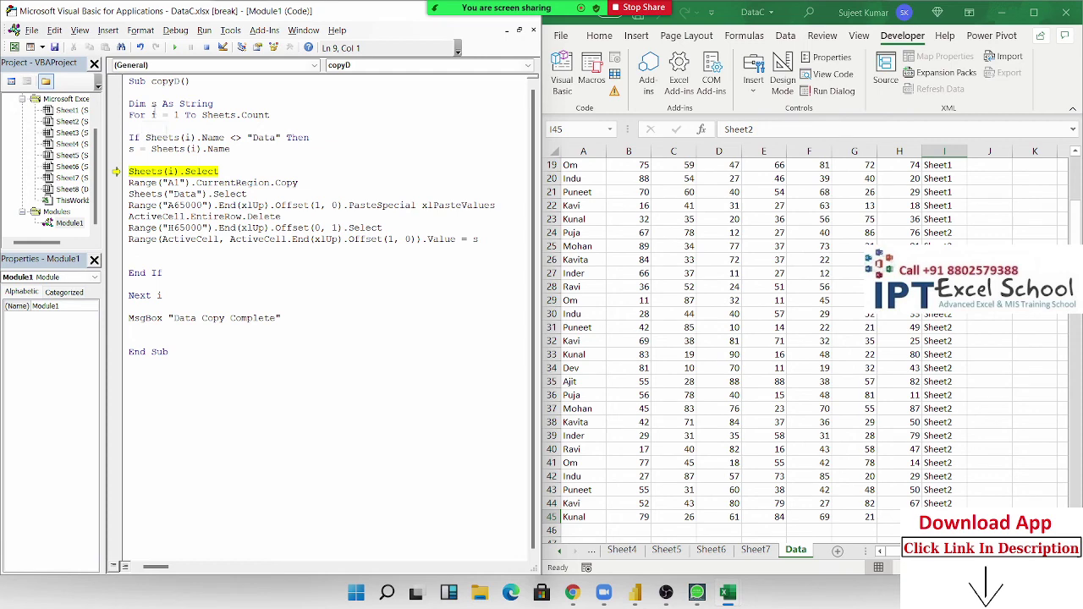
mouse_move(173, 159)
click(173, 48)
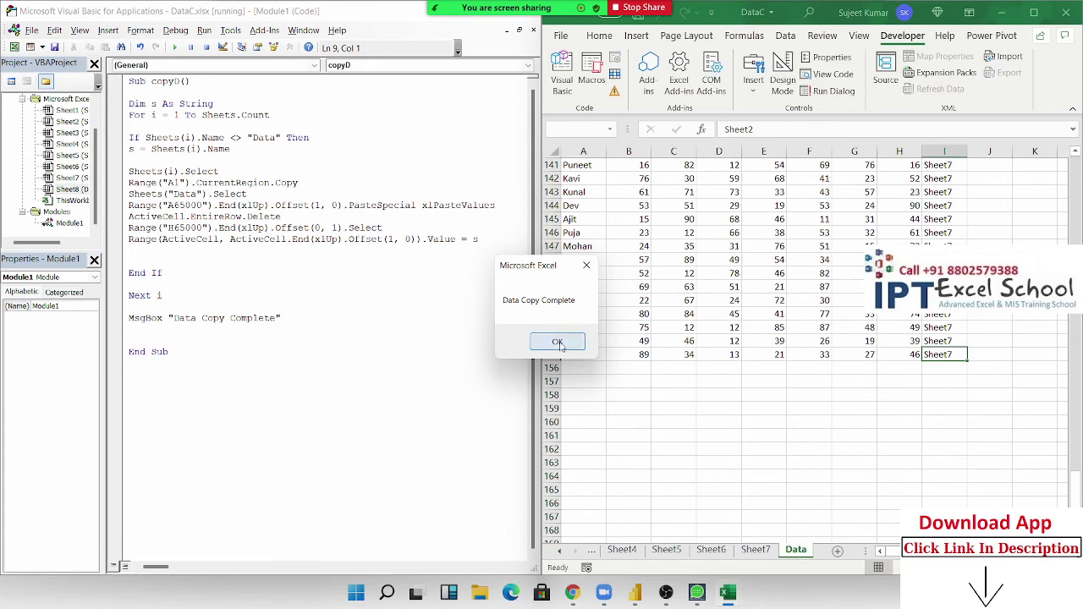
click(559, 343)
click(708, 366)
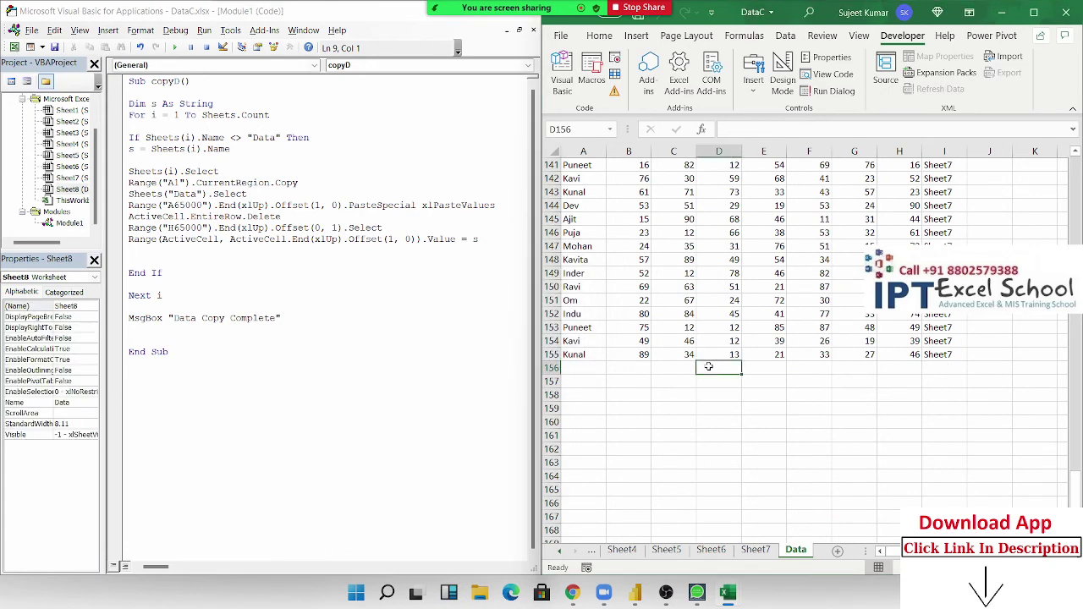
key(ctrl+Up)
key(ctrl+Up)
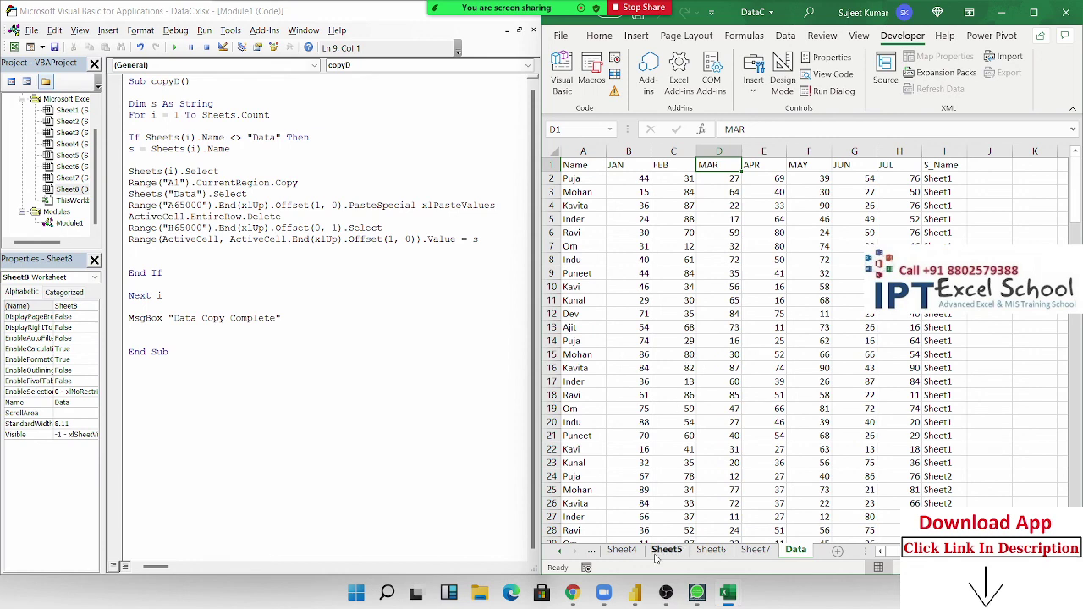
Step: Switch to Sheet4 beside the copyD code and inspect its JAN–JUL columns, ending on cell B3
click(622, 550)
click(718, 150)
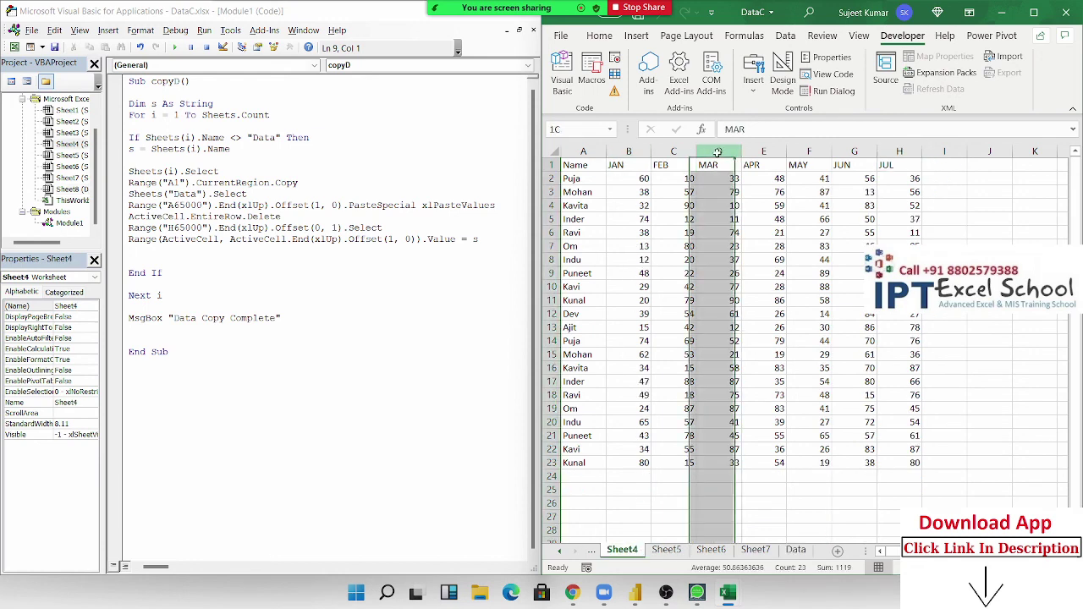
click(770, 166)
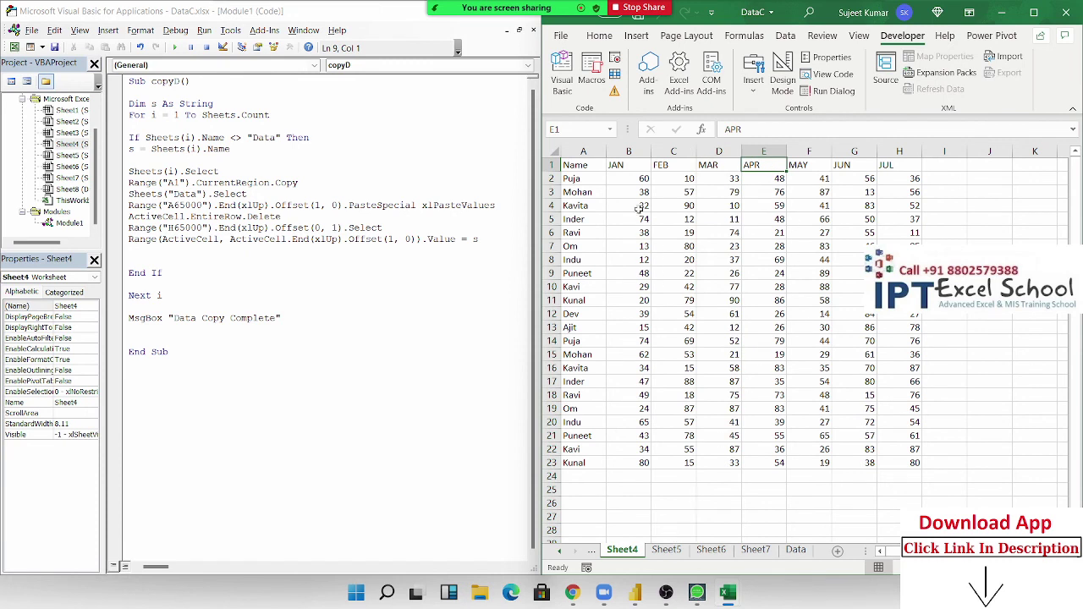
click(627, 167)
key(ctrl+space)
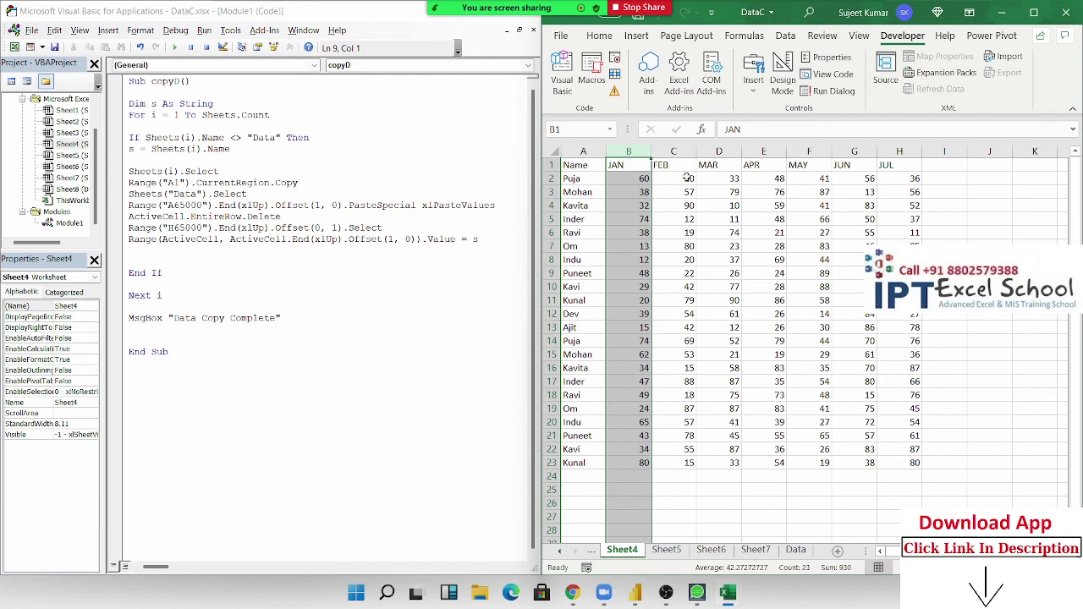
click(260, 249)
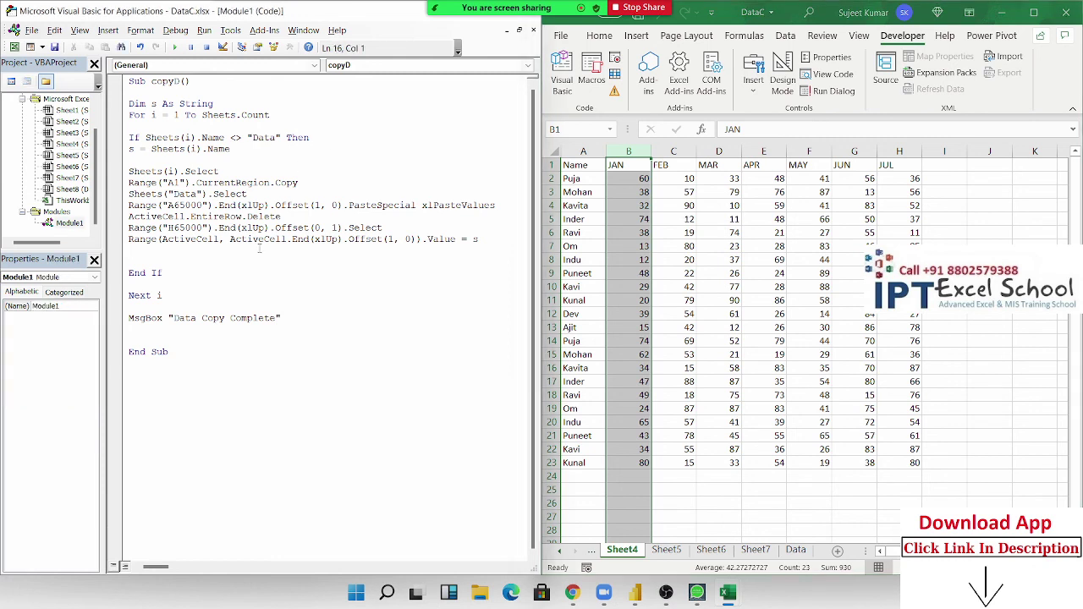
click(639, 189)
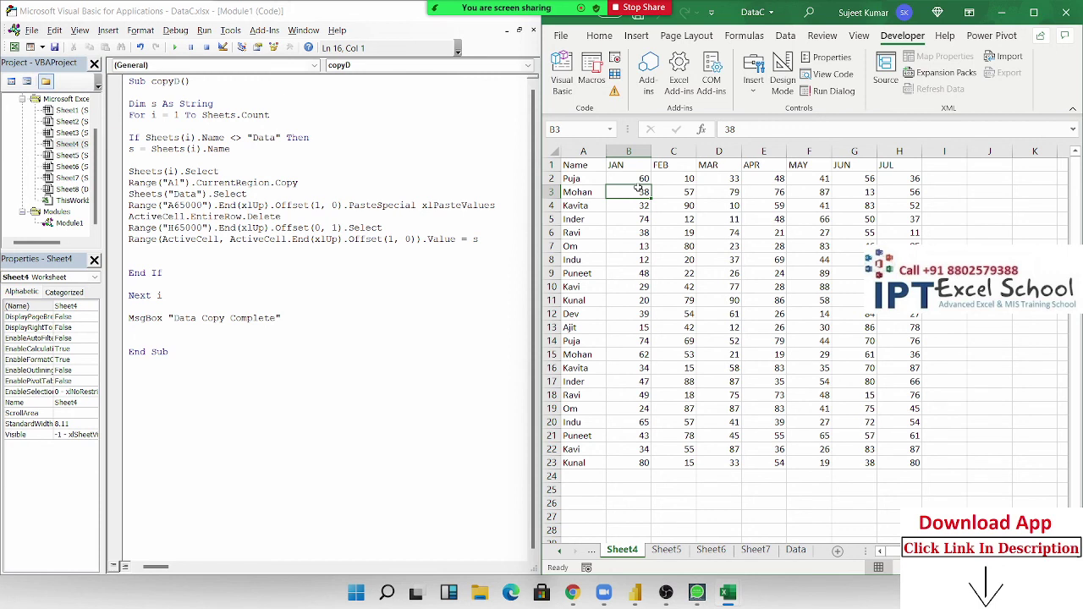
Step: Open and close the Zoom meeting's Participants panel
mouse_move(508, 8)
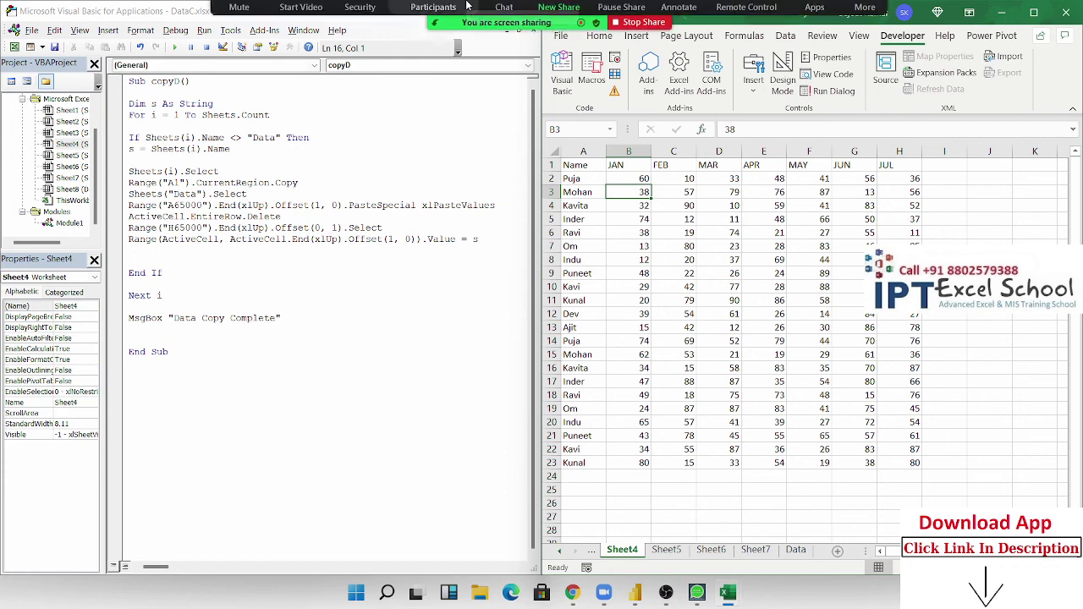
click(453, 30)
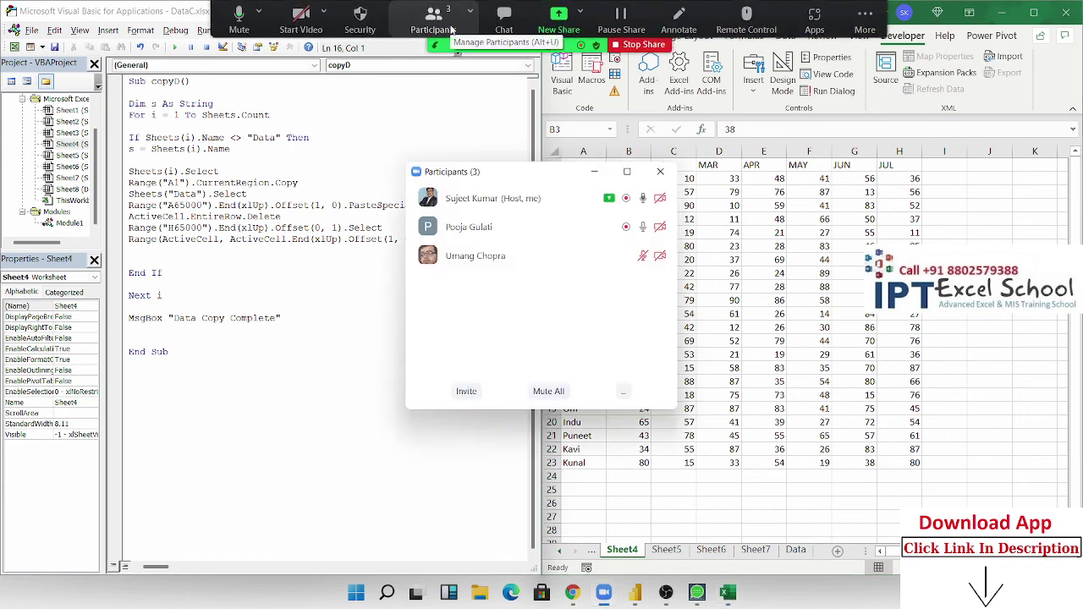
click(662, 174)
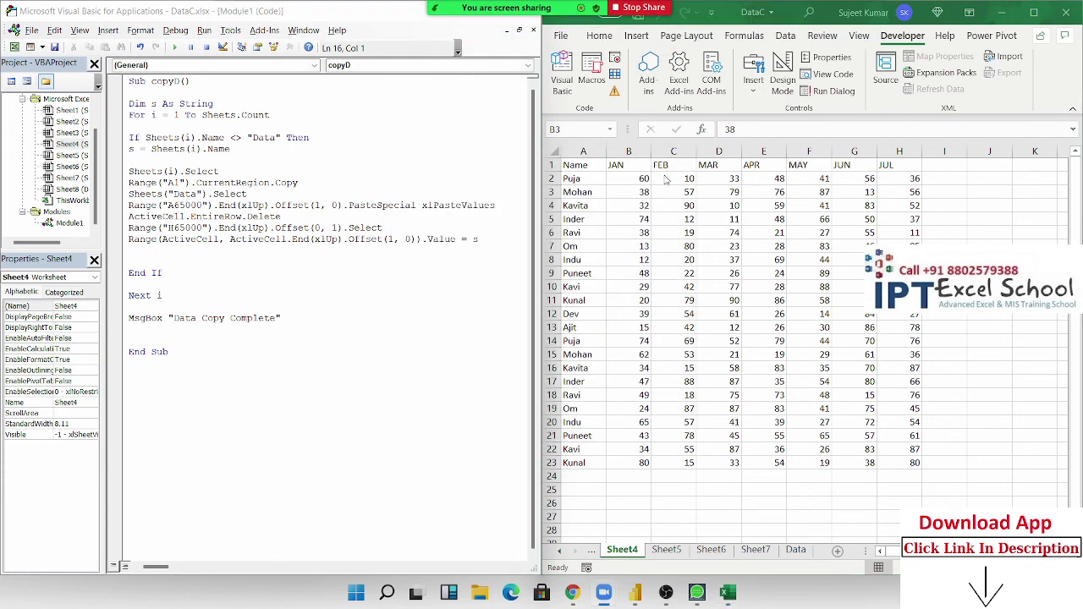